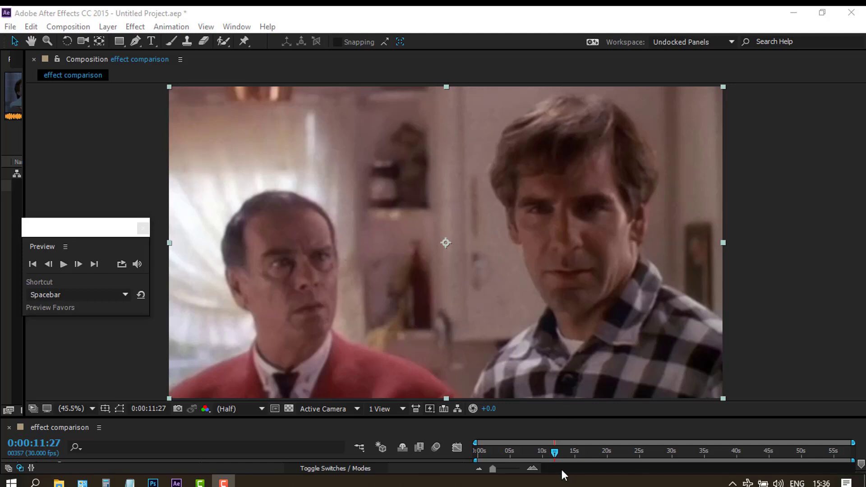
Scrub through the effect comparison composition from 0:00:11:27 to about 0:00:21:26 to examine how the blue leap effect develops
left_click_drag(554, 451, 557, 451)
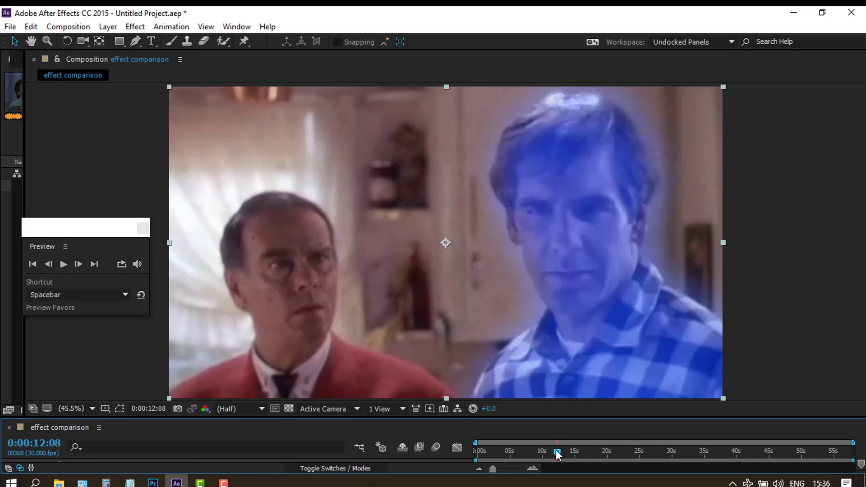
left_click_drag(558, 453, 564, 453)
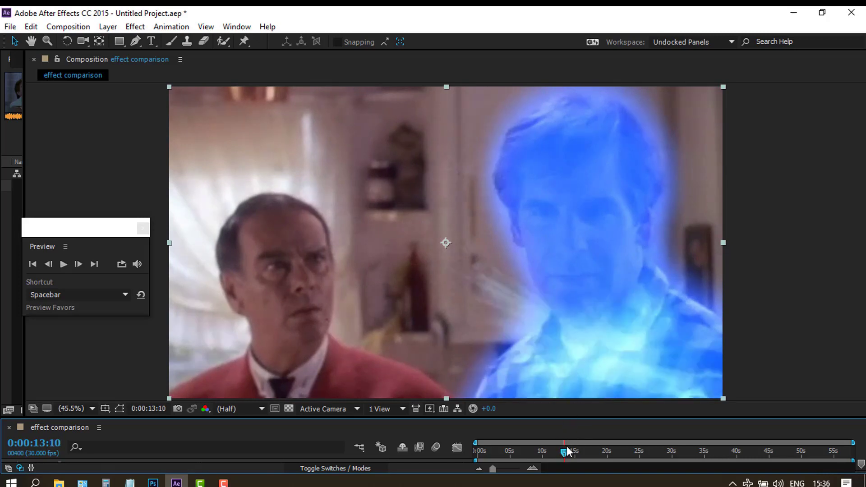
left_click_drag(564, 453, 568, 454)
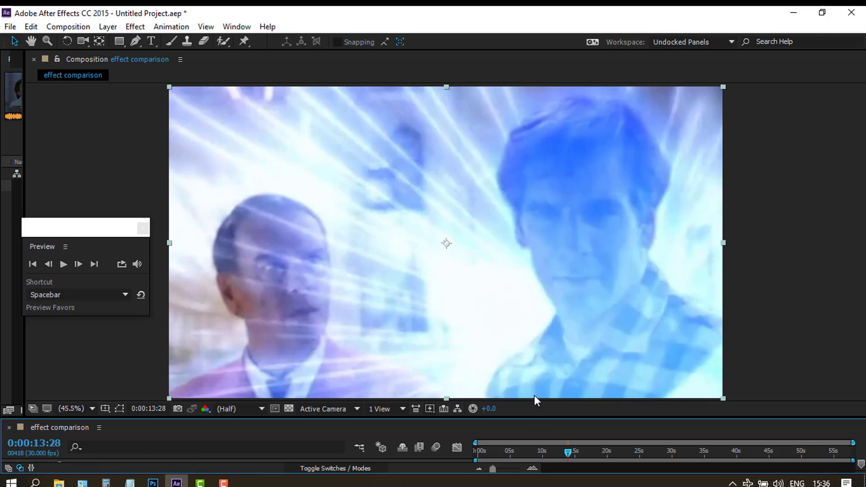
left_click_drag(566, 451, 569, 451)
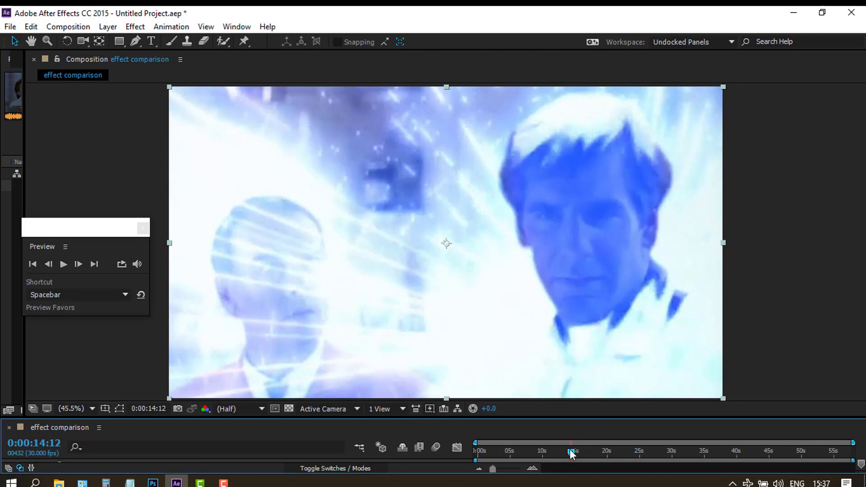
left_click_drag(571, 452, 590, 451)
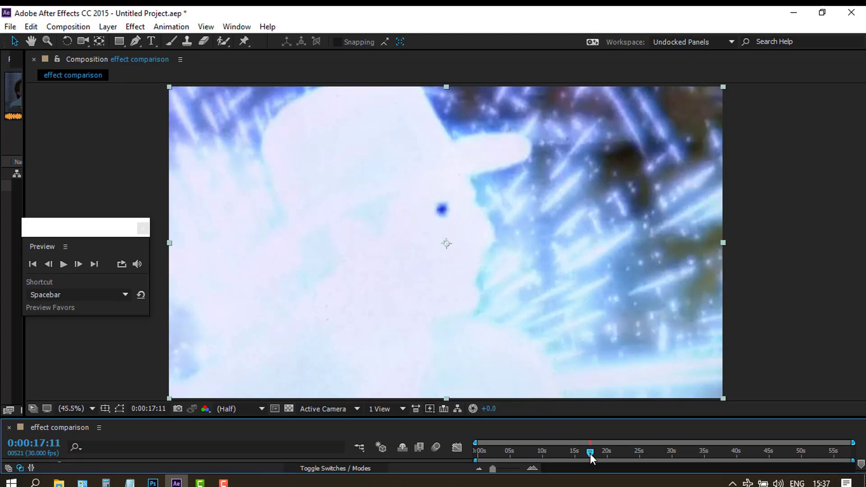
left_click_drag(590, 451, 611, 453)
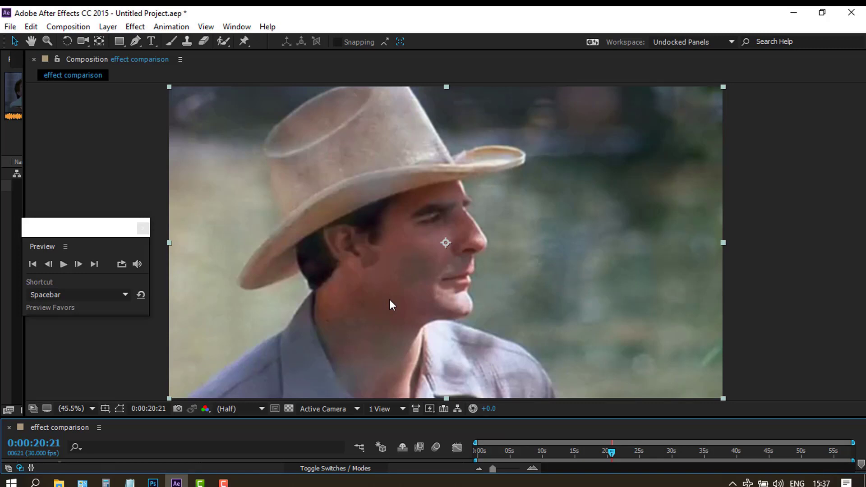
key("k")
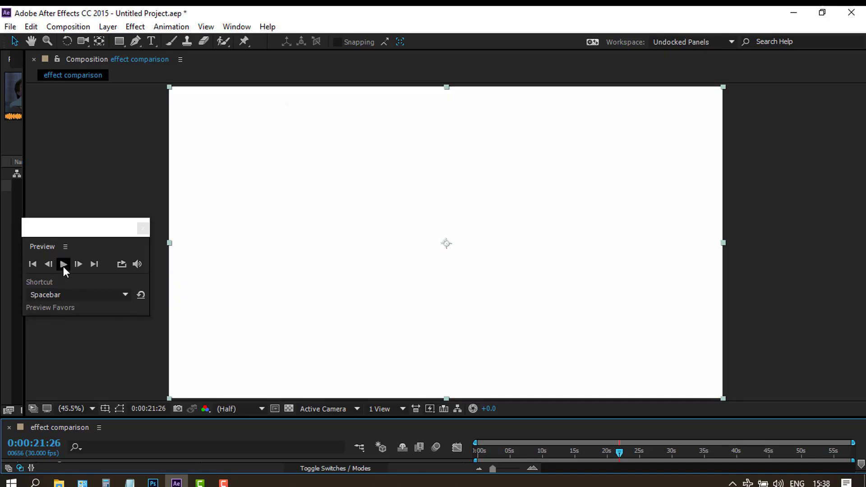
Play the effect comparison previews from 0:00:21:26 and 0:00:01:17 to study other versions of the leap effect
left_click(63, 264)
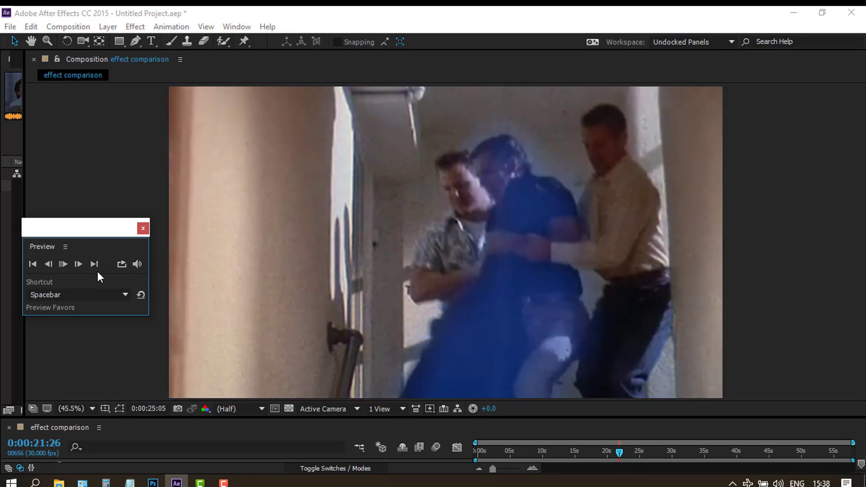
left_click(64, 264)
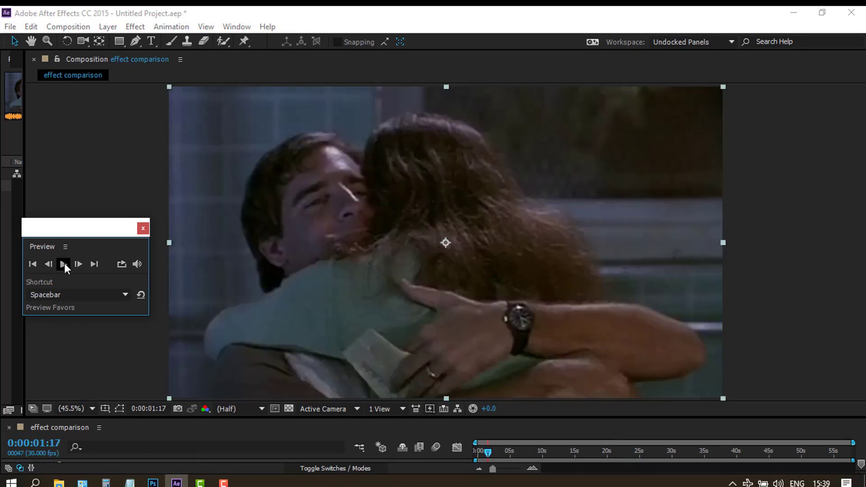
left_click(64, 263)
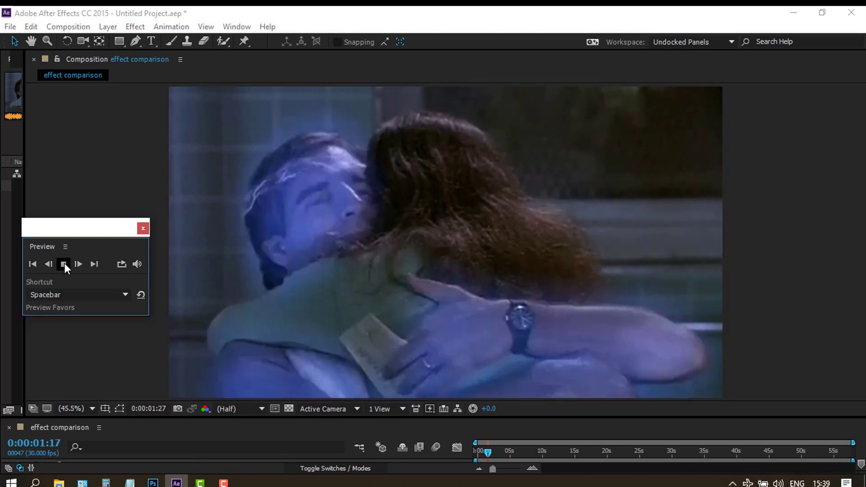
left_click(63, 263)
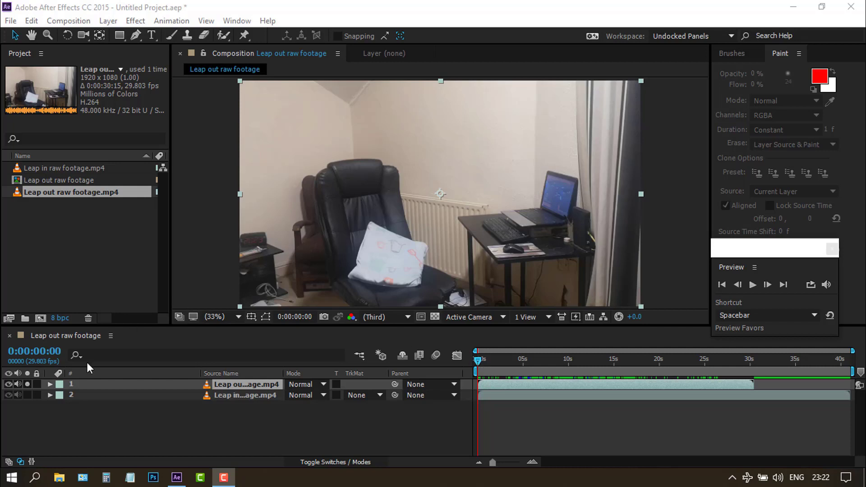
Solo the Leap in footage layer, then return the solo to the Leap out layer, to compare the two clips
left_click(27, 394)
left_click(27, 384)
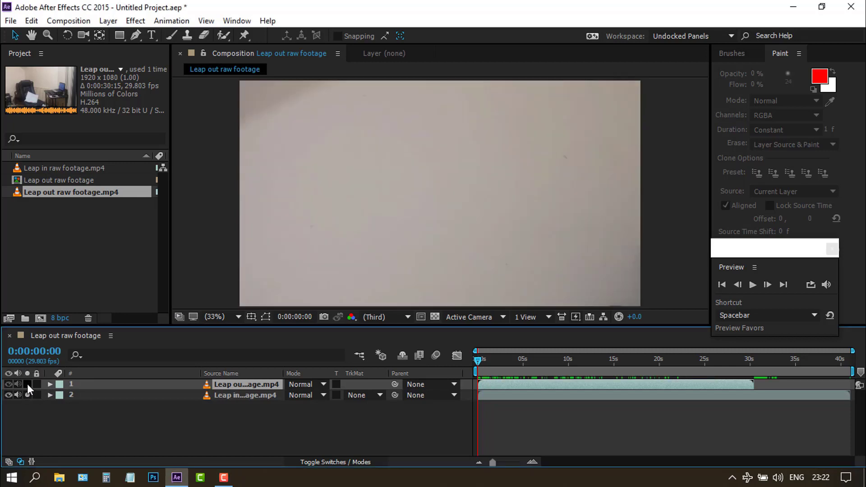
left_click(27, 384)
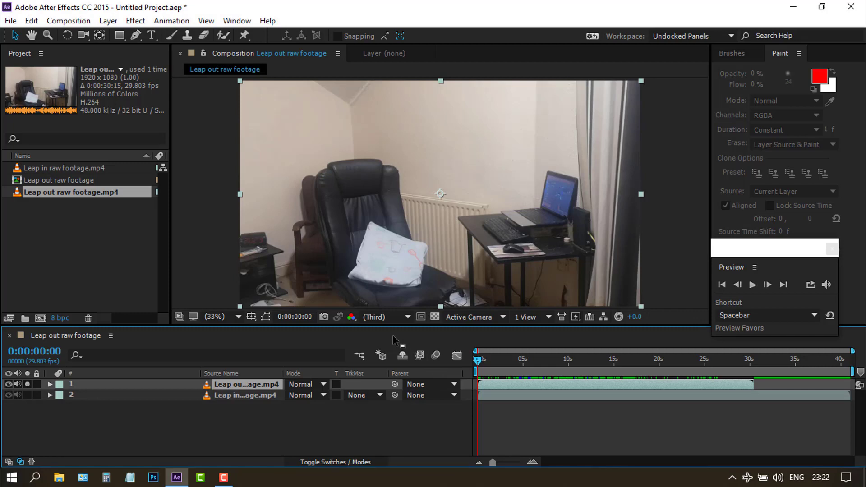
Trim the Leap out footage layer's start to 0:00:06:08 and shorten its end to keep about 2 seconds of footage
left_click_drag(480, 359, 635, 366)
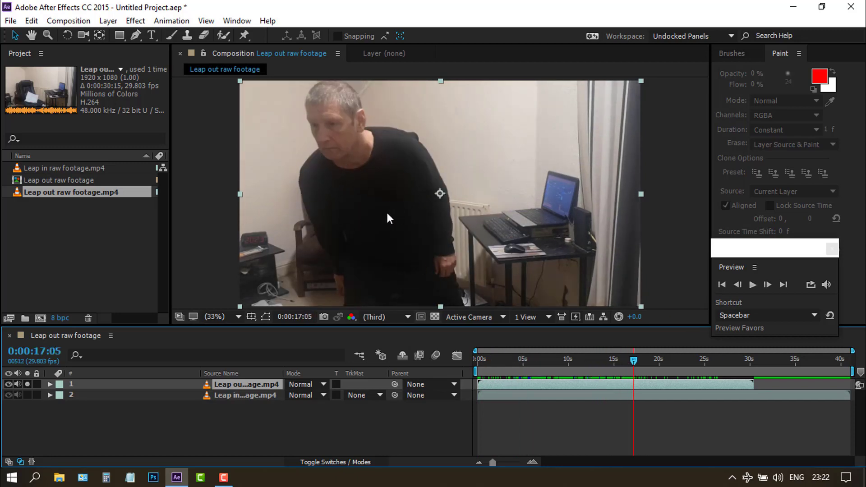
left_click_drag(635, 359, 535, 365)
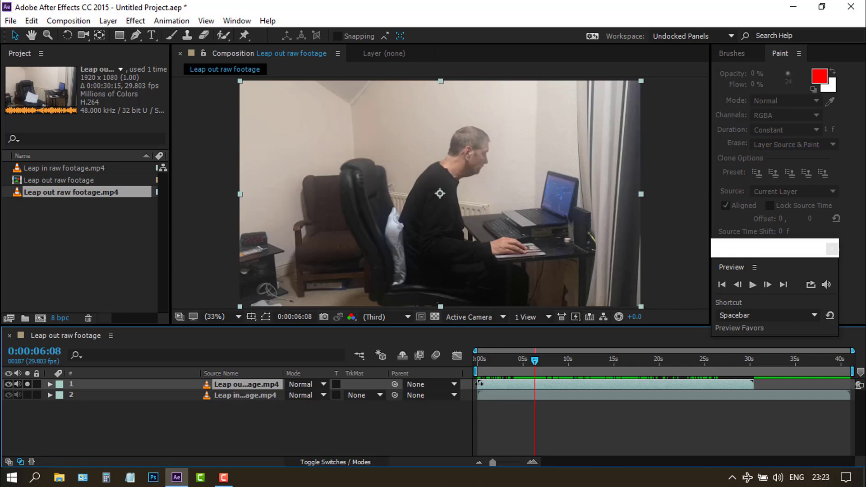
left_click_drag(479, 384, 534, 384)
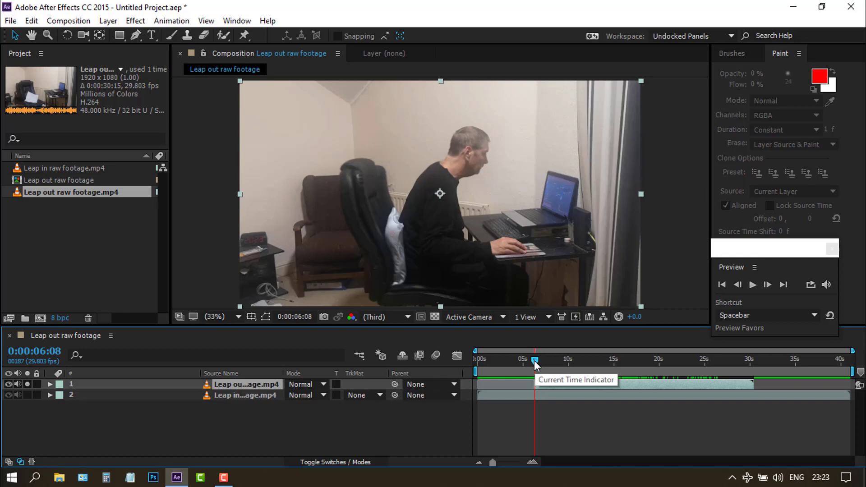
left_click_drag(536, 365, 596, 368)
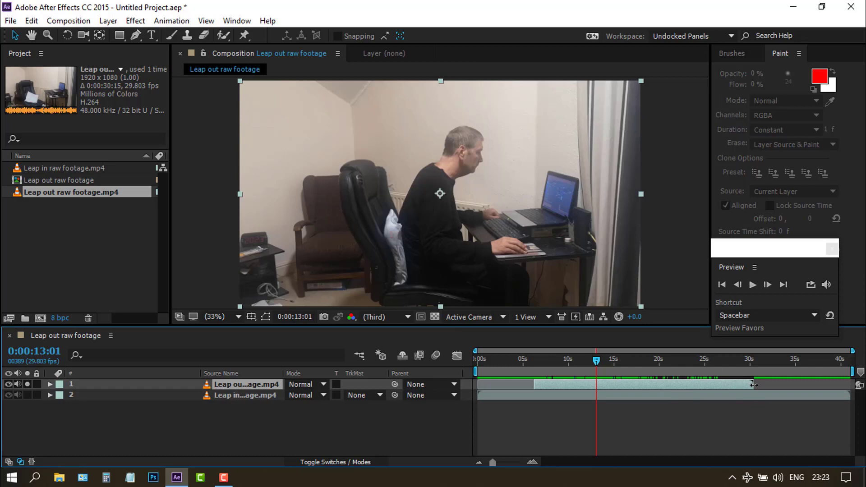
mouse_move(753, 384)
left_mouse_down()
mouse_move(597, 385)
mouse_move(580, 362)
mouse_move(532, 373)
mouse_move(558, 377)
mouse_move(499, 382)
left_mouse_up()
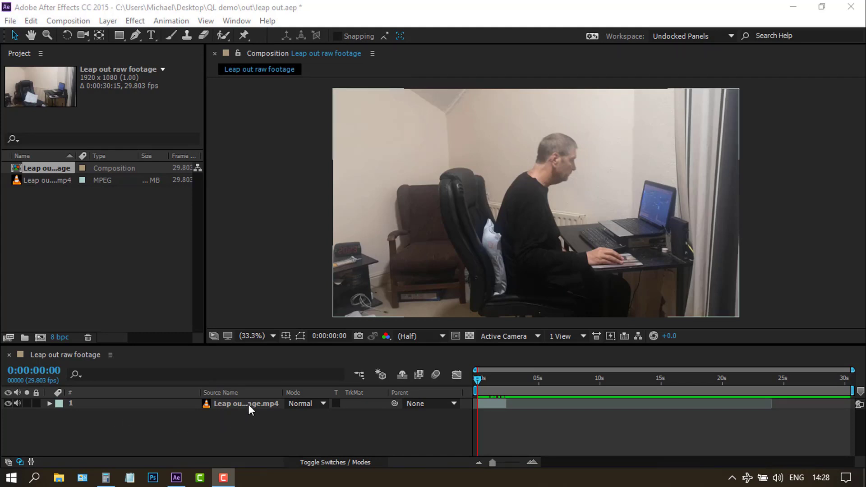
Move the current time to the end of the trimmed clip at 0:00:02:09 and duplicate the Leap out footage layer
left_click_drag(476, 378, 505, 383)
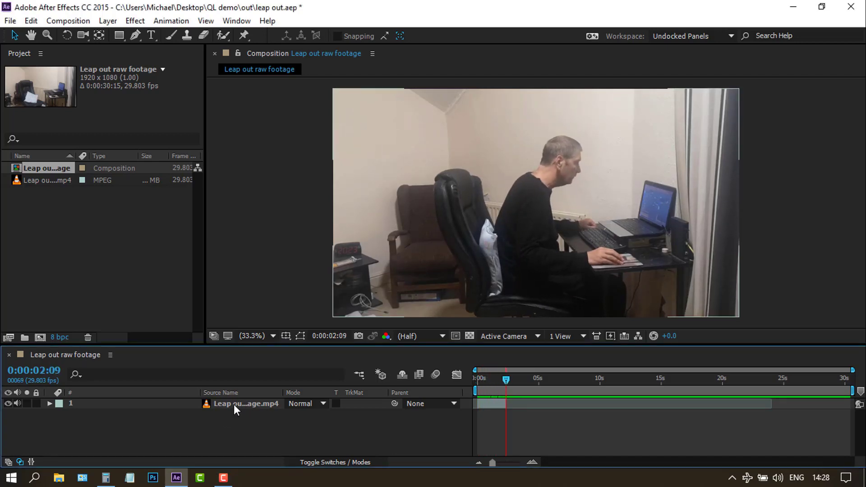
left_click(234, 404)
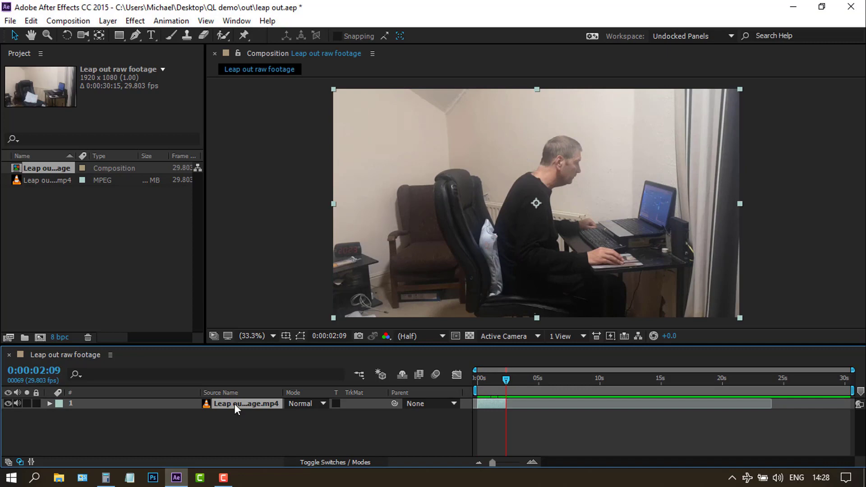
key("ctrl+d")
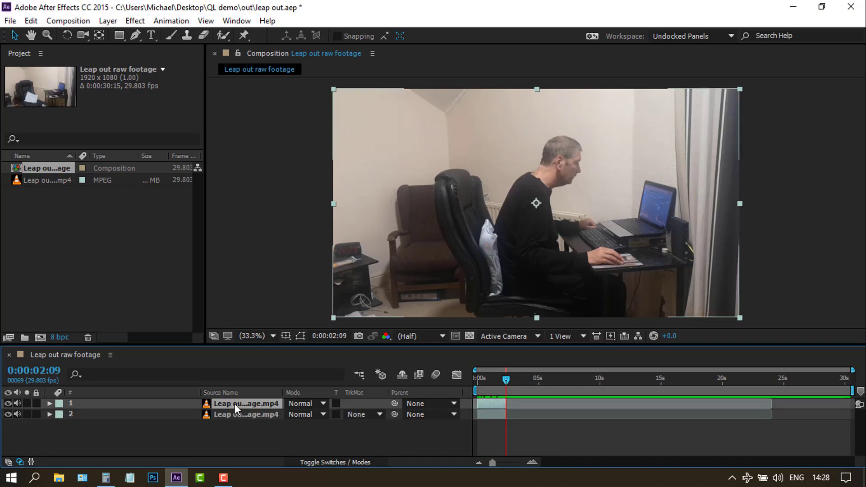
Freeze the lower copy of the footage on the frame at 0:00:02:09 and extend its end to about 10 seconds
left_click(235, 413)
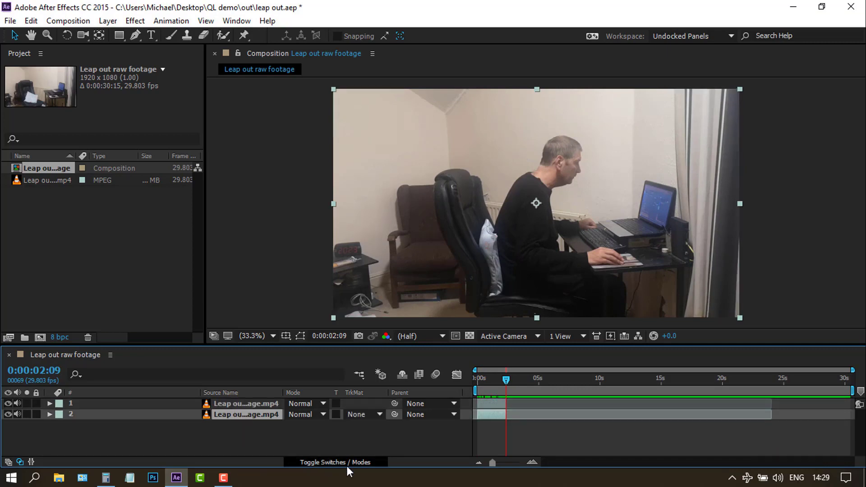
right_click(488, 412)
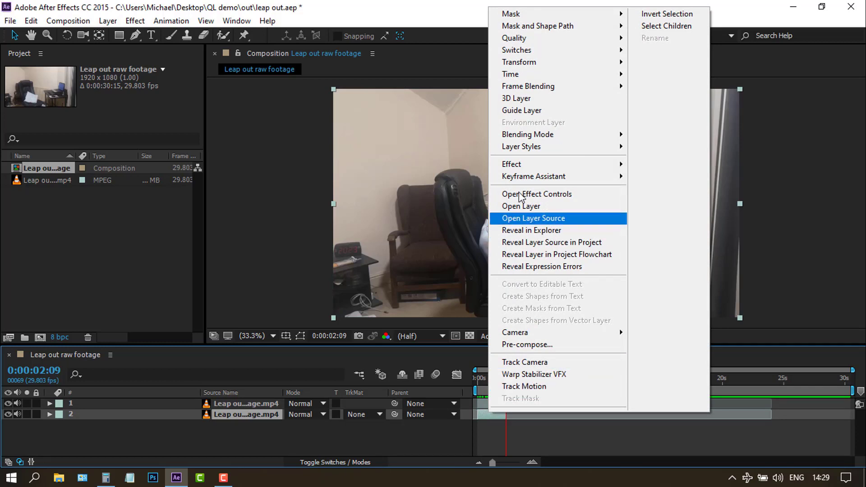
mouse_move(529, 76)
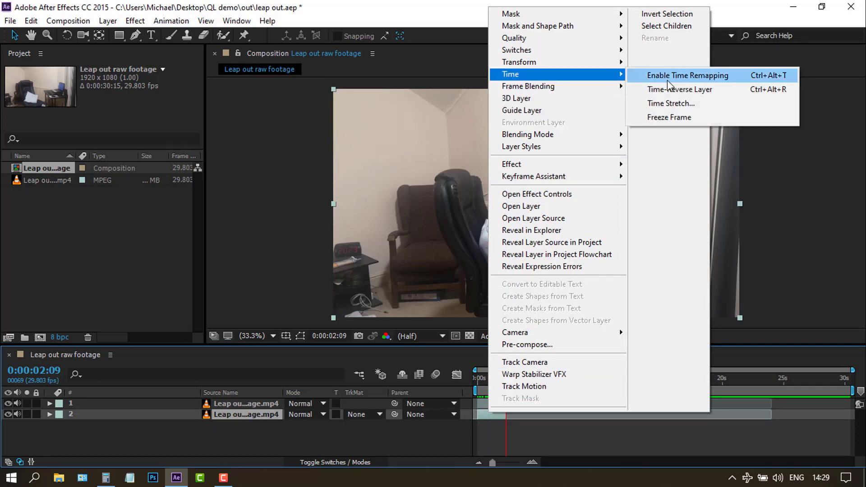
left_click(666, 116)
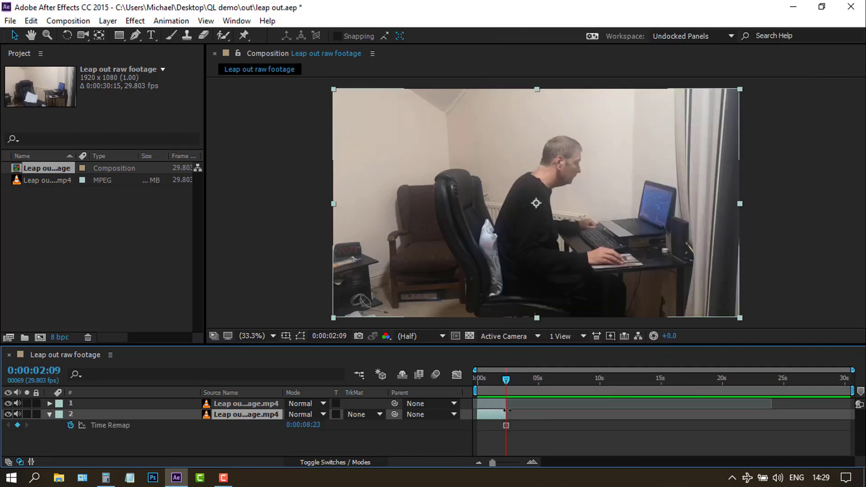
left_click_drag(506, 414, 600, 420)
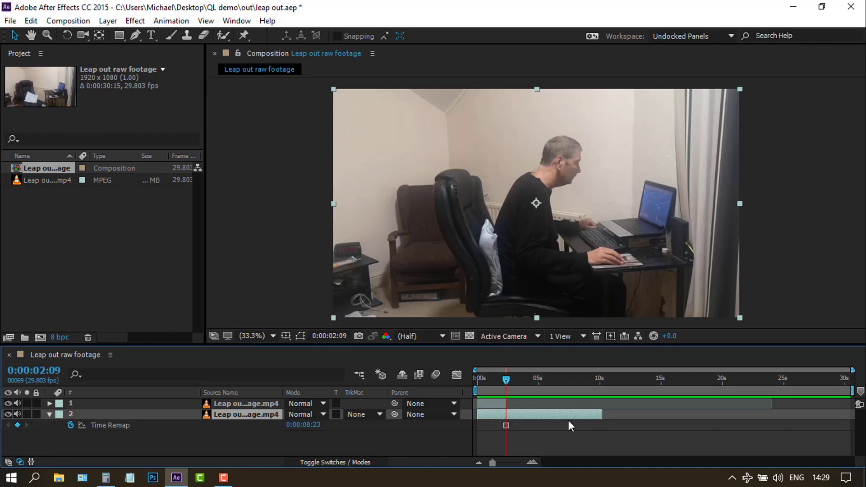
Play the composition from the start and scrub to 0:00:02:11 to check the transition from live footage to freeze frame
left_click_drag(505, 379, 475, 384)
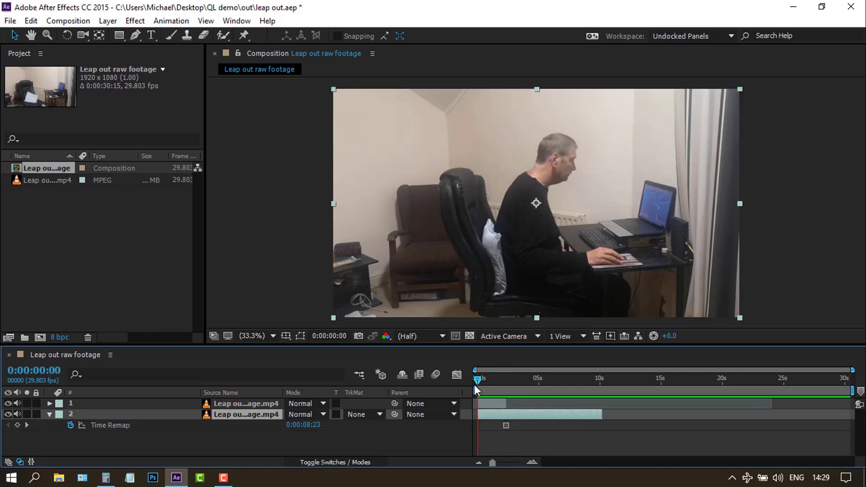
key("space")
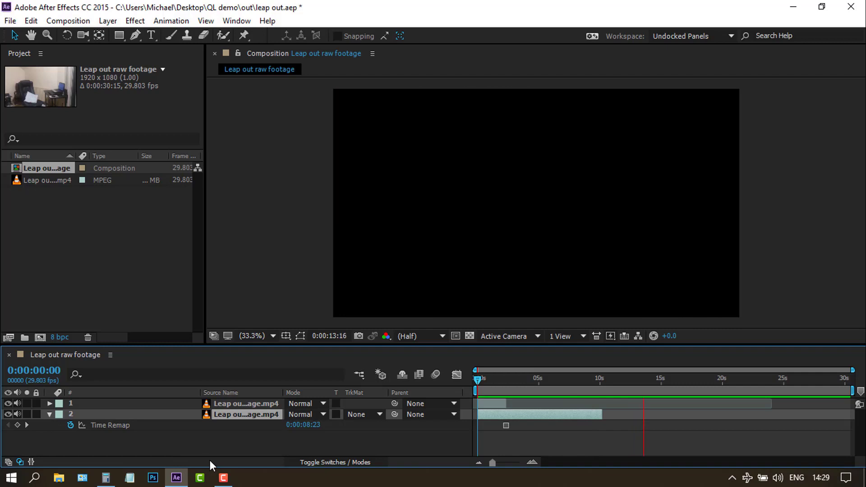
left_click_drag(660, 373, 480, 404)
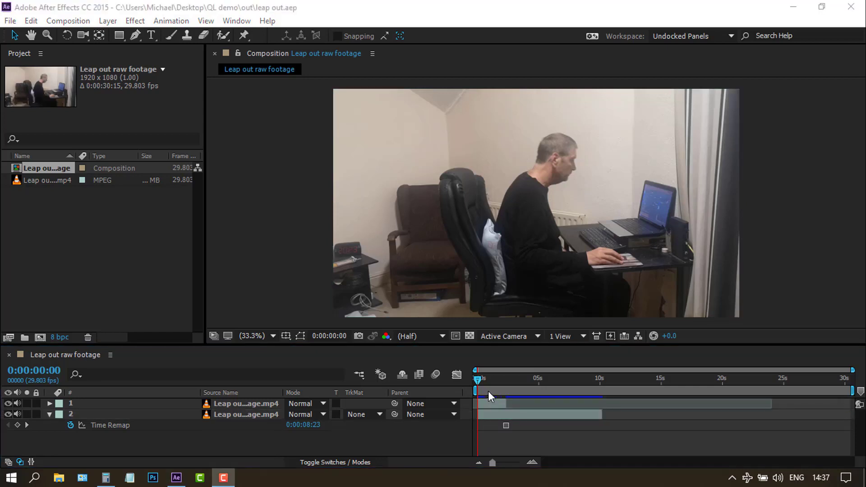
left_click_drag(477, 377, 507, 384)
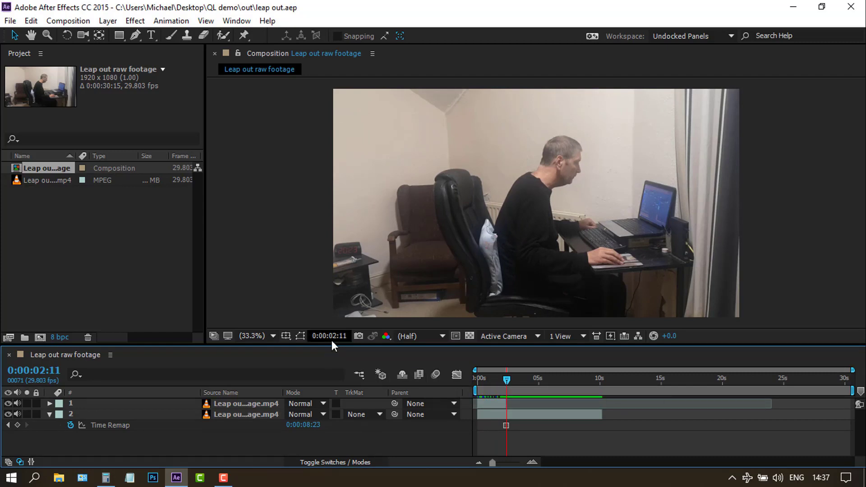
left_click_drag(331, 340, 557, 416)
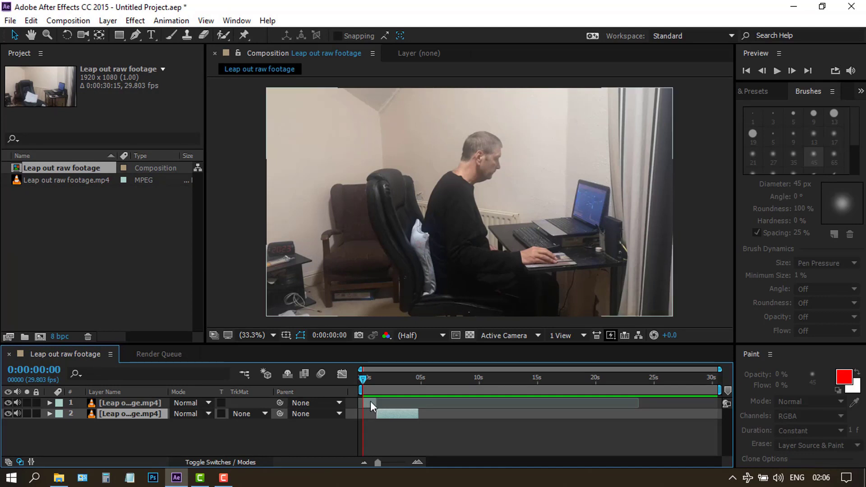
Add the Leap out raw footage composition to the render queue
left_click(393, 415)
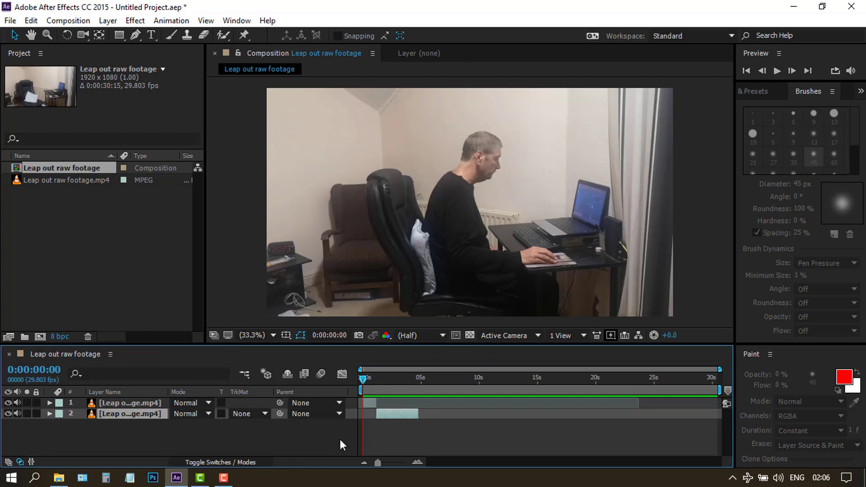
left_click(6, 21)
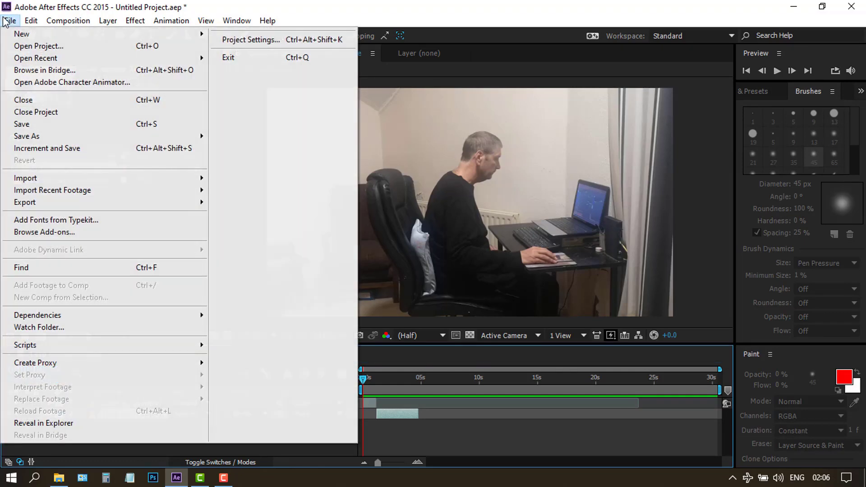
mouse_move(35, 204)
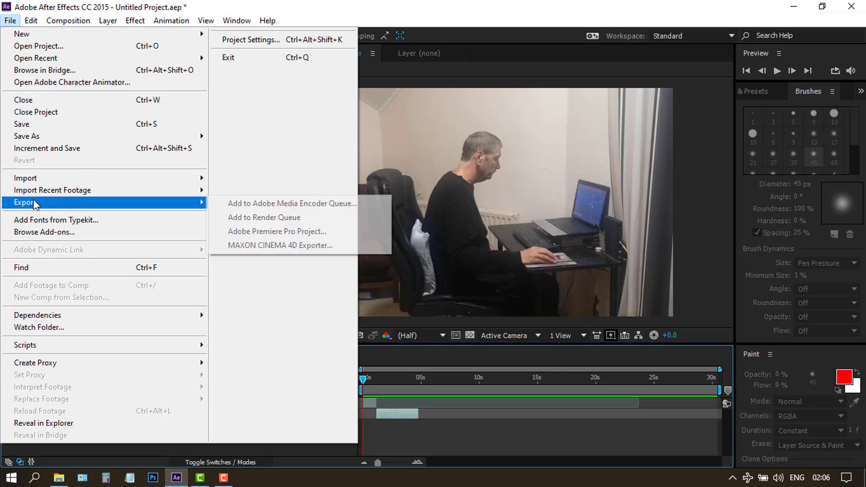
left_click(238, 218)
Set the render output to "edited footage" in the QL demo out folder and render the composition
left_click(310, 439)
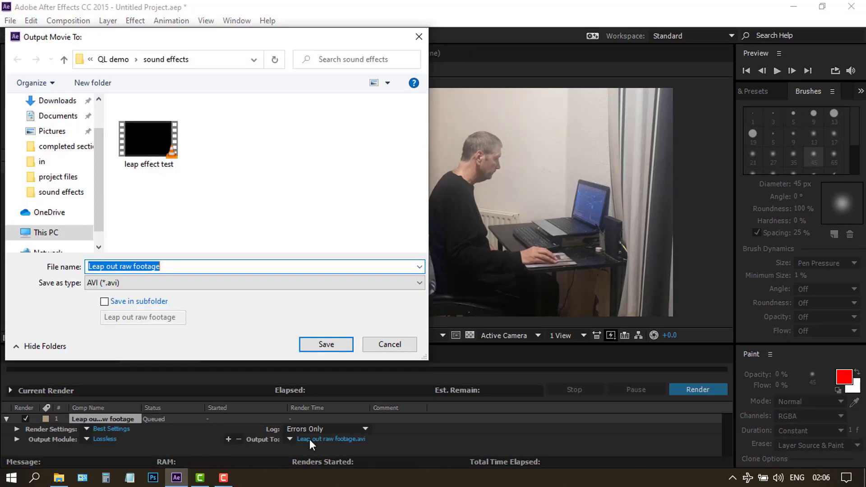
left_click(113, 59)
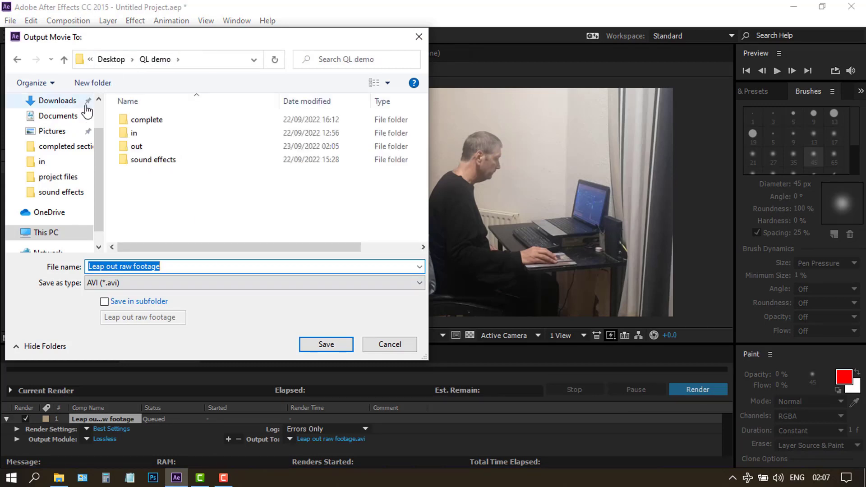
double_click(169, 147)
left_click(168, 147)
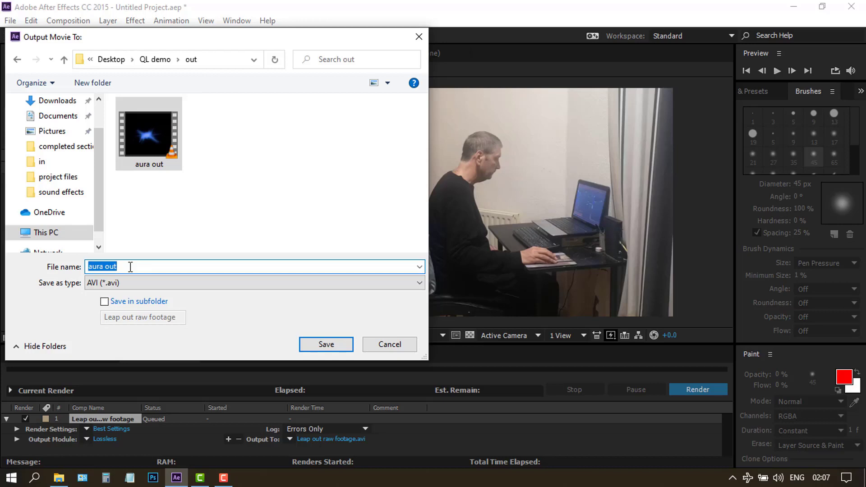
type("edite")
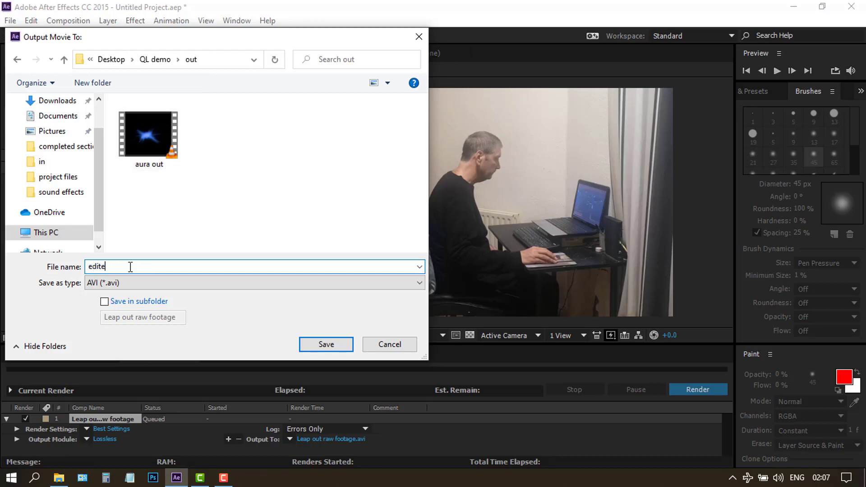
type("d footage")
left_click(327, 344)
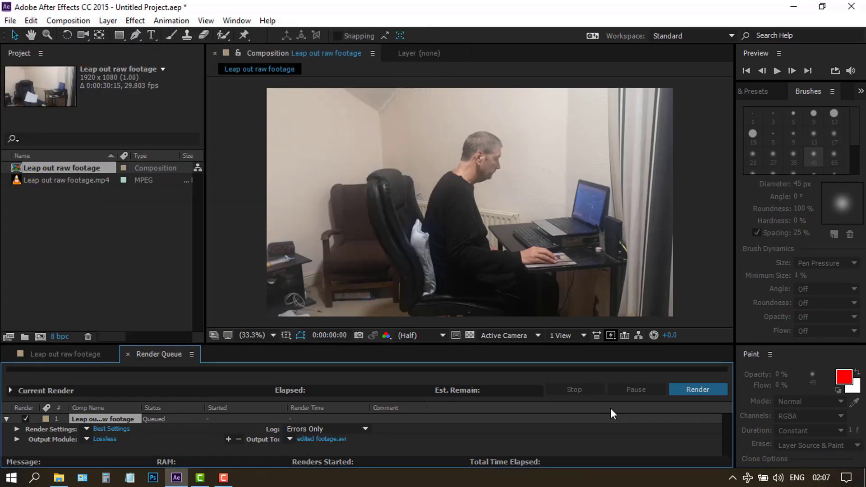
left_click(684, 389)
left_click(127, 354)
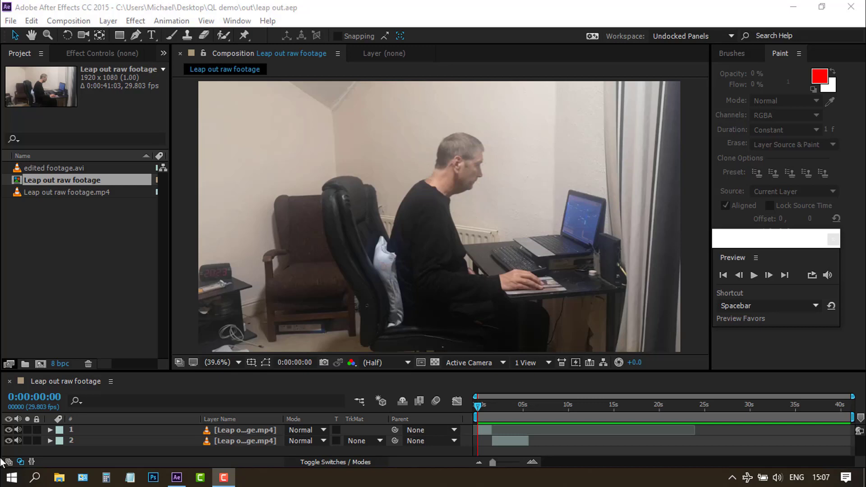
Delete the upper live-action footage layer from the Leap out raw footage composition
left_click(221, 429)
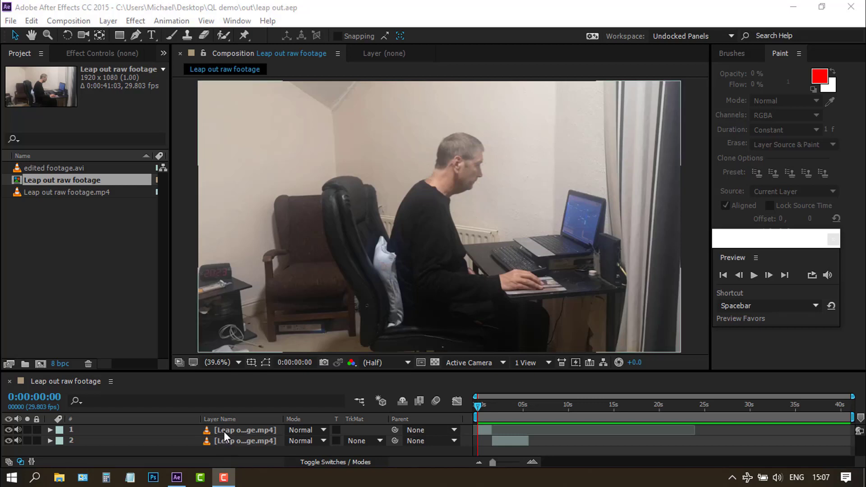
left_click(224, 430)
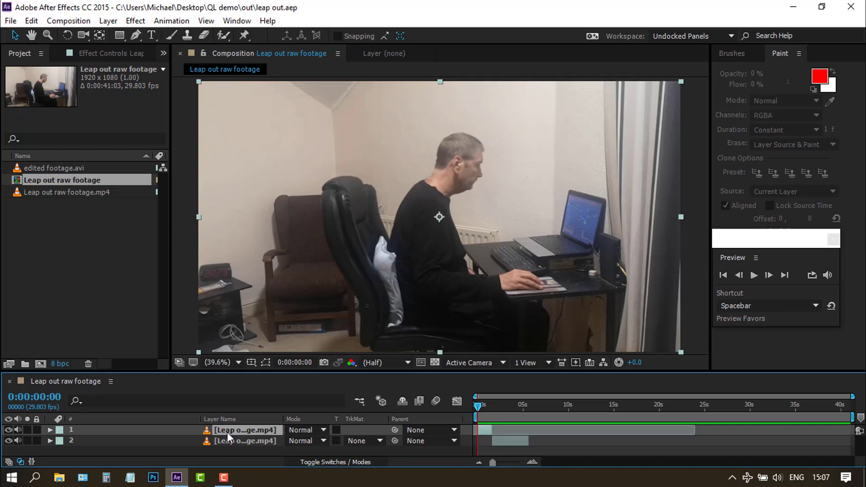
key("Delete")
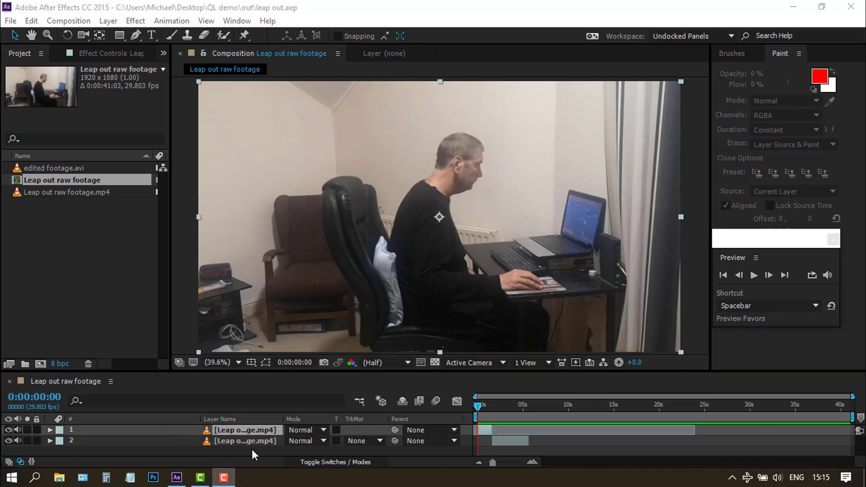
left_click(246, 429)
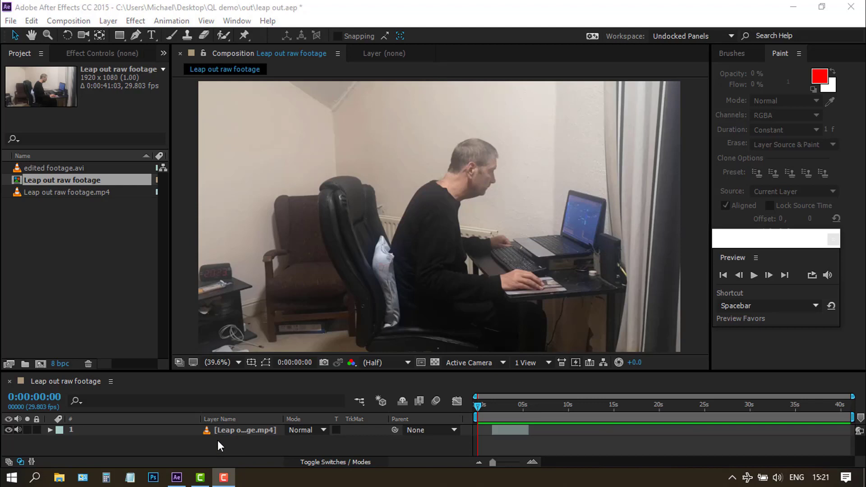
Move the remaining freeze-frame layer to start at 0:00:00:00 and rename it "blue glow"
mouse_move(477, 404)
left_mouse_down()
mouse_move(520, 404)
mouse_move(493, 405)
mouse_move(512, 431)
mouse_move(497, 432)
mouse_move(475, 407)
left_mouse_up()
right_click(233, 431)
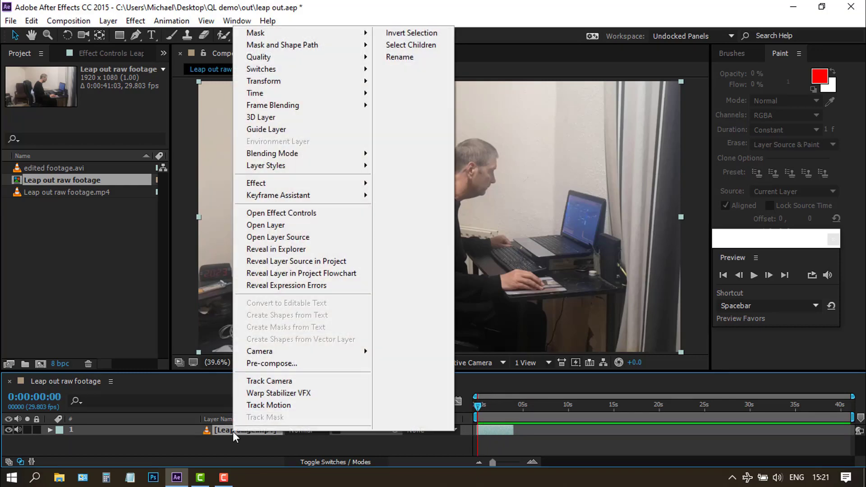
left_click(409, 58)
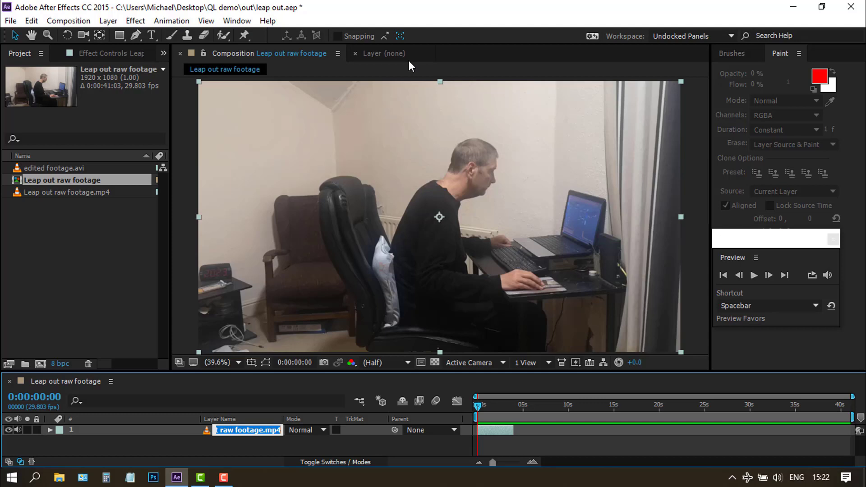
type("blue glow")
key("Return")
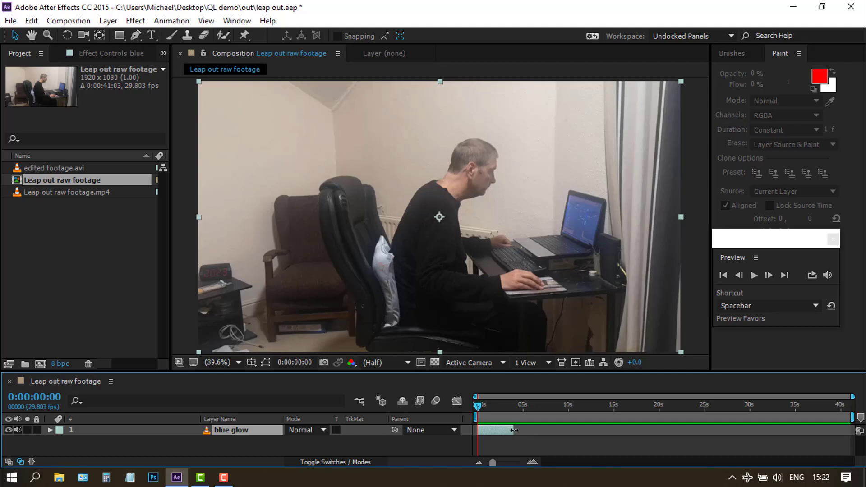
Extend the blue glow layer's end to about 6 seconds and duplicate the layer
left_click_drag(514, 430, 537, 430)
mouse_move(480, 405)
left_mouse_down()
mouse_move(525, 410)
mouse_move(483, 429)
mouse_move(518, 429)
mouse_move(495, 429)
mouse_move(504, 429)
mouse_move(509, 406)
mouse_move(474, 412)
left_mouse_up()
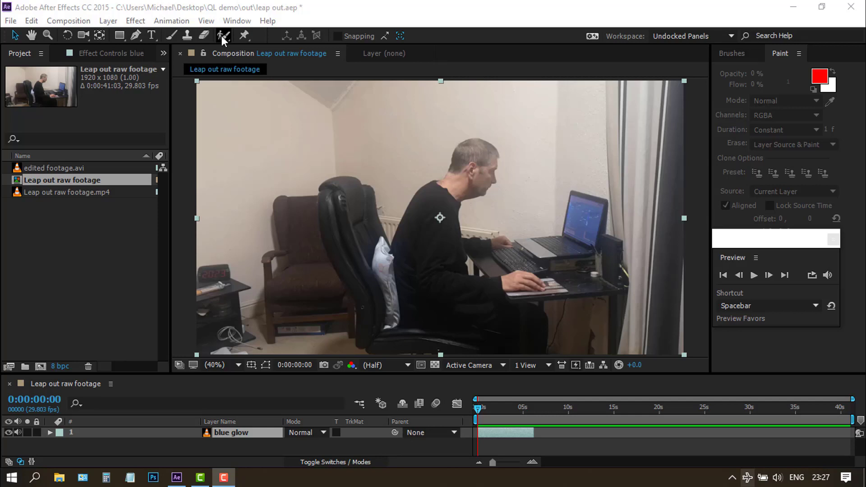
left_click(231, 434)
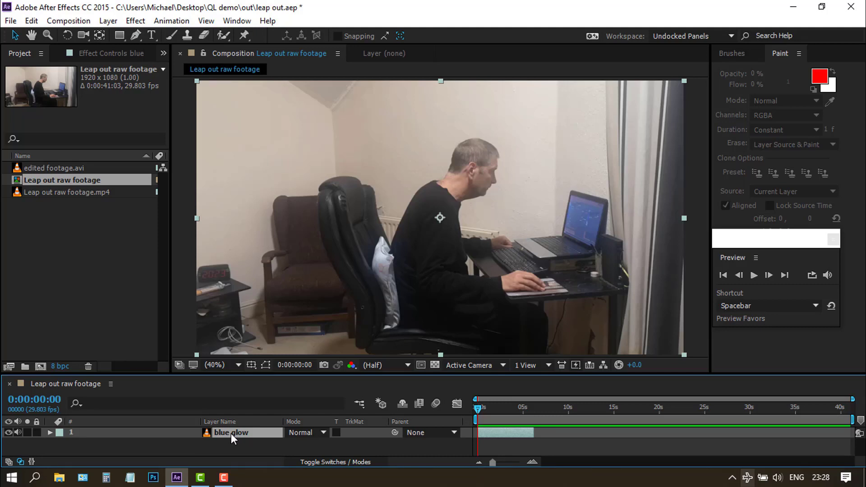
key("ctrl+d")
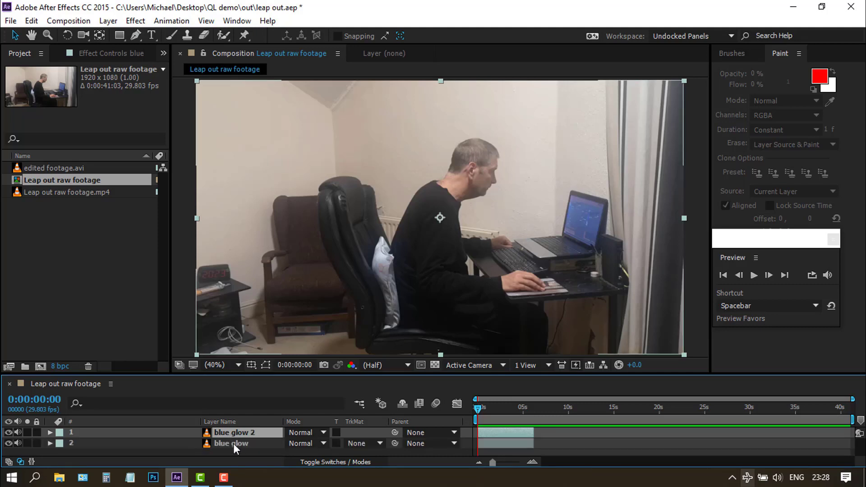
Solo the lower blue glow layer and isolate the seated man with the Roto Brush, excluding the gap below his forearm
left_click(234, 443)
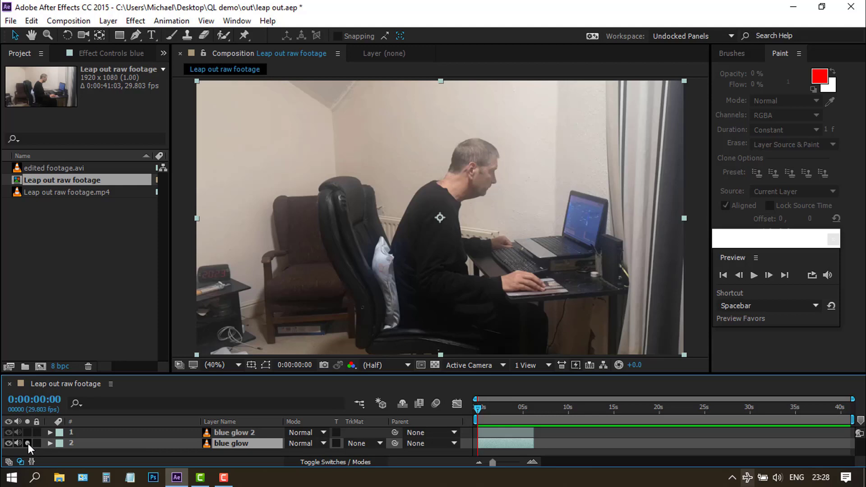
left_click(224, 35)
double_click(379, 341)
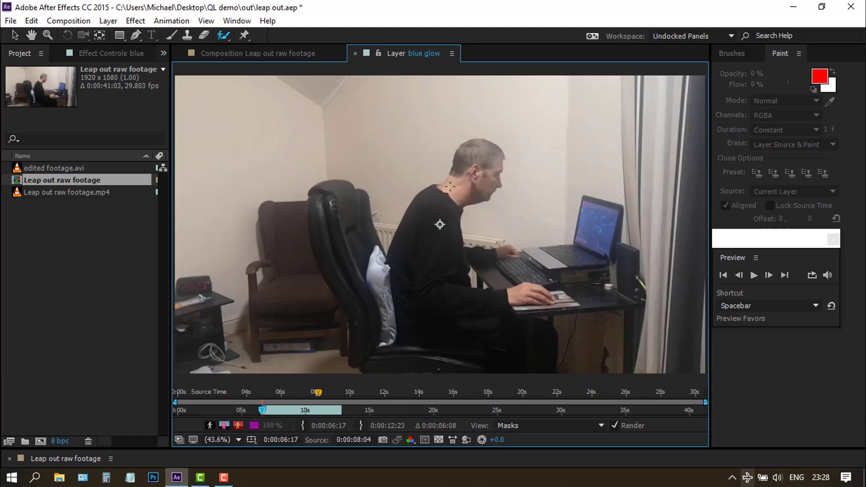
left_click_drag(490, 172, 471, 190)
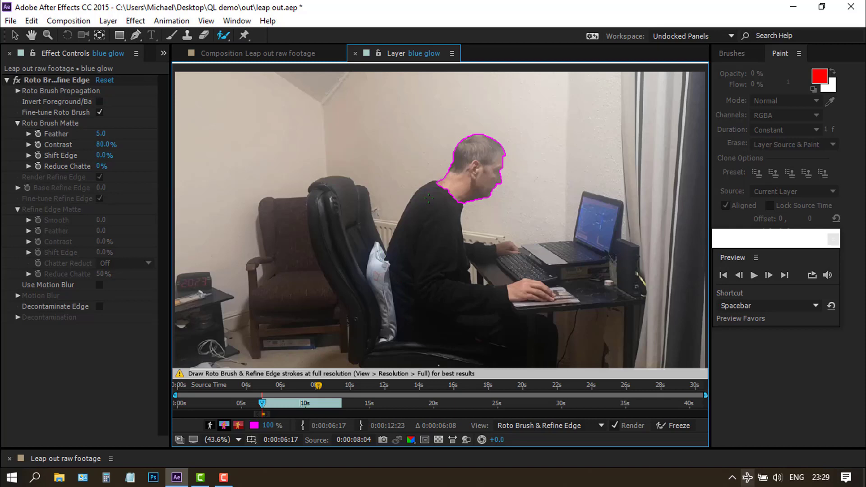
mouse_move(429, 198)
left_mouse_down()
mouse_move(399, 253)
mouse_move(435, 293)
mouse_move(518, 294)
left_mouse_up()
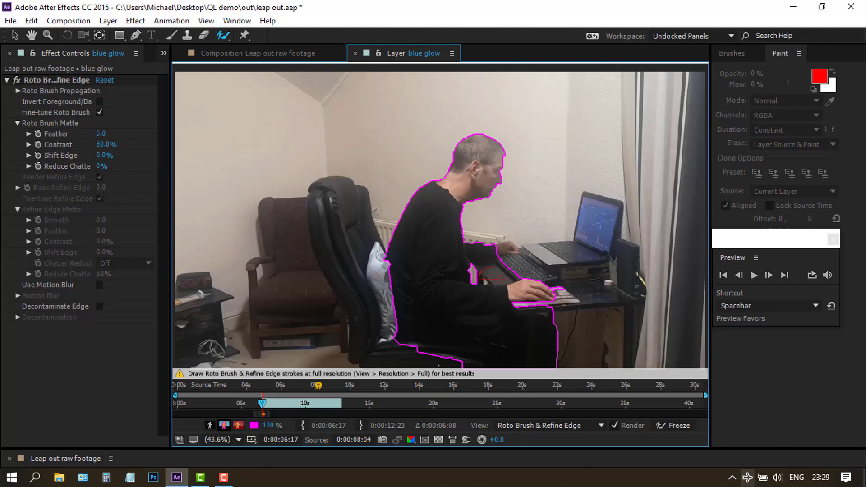
left_click_drag(492, 280, 502, 279)
left_click_drag(471, 251, 499, 248)
left_click_drag(436, 343, 442, 343)
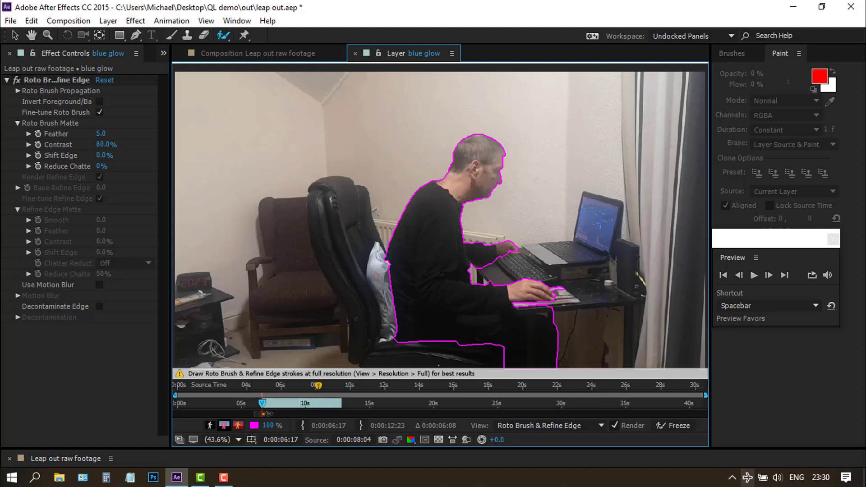
Extend the Roto Brush span to the end of the blue glow layer and propagate the outline to 0:00:07:05
left_click_drag(269, 414, 345, 414)
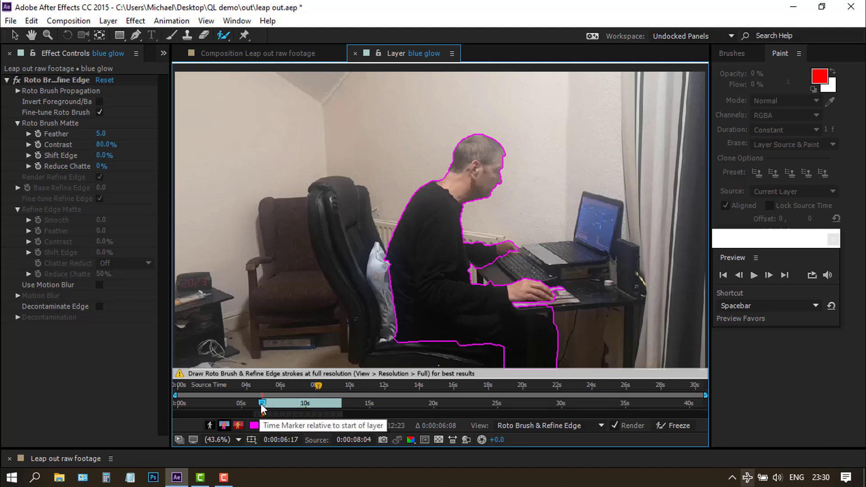
mouse_move(266, 404)
left_mouse_down()
mouse_move(327, 403)
mouse_move(267, 404)
left_mouse_up()
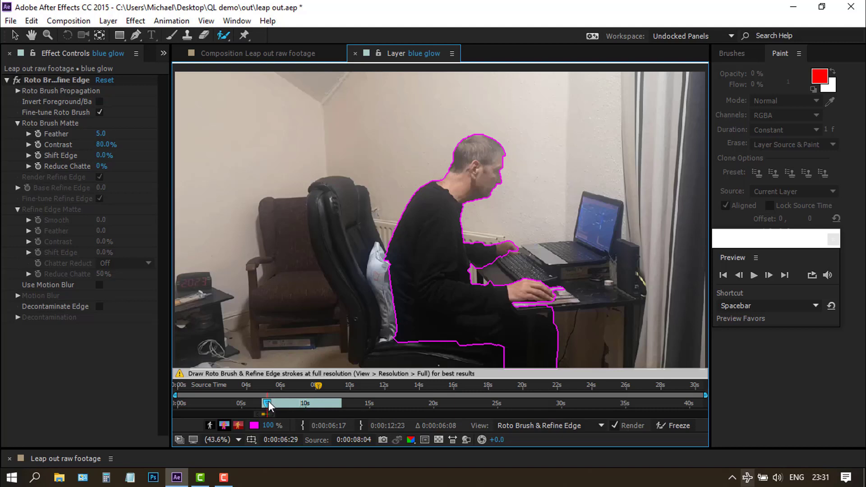
mouse_move(271, 405)
left_mouse_down()
mouse_move(286, 405)
mouse_move(269, 403)
left_mouse_up()
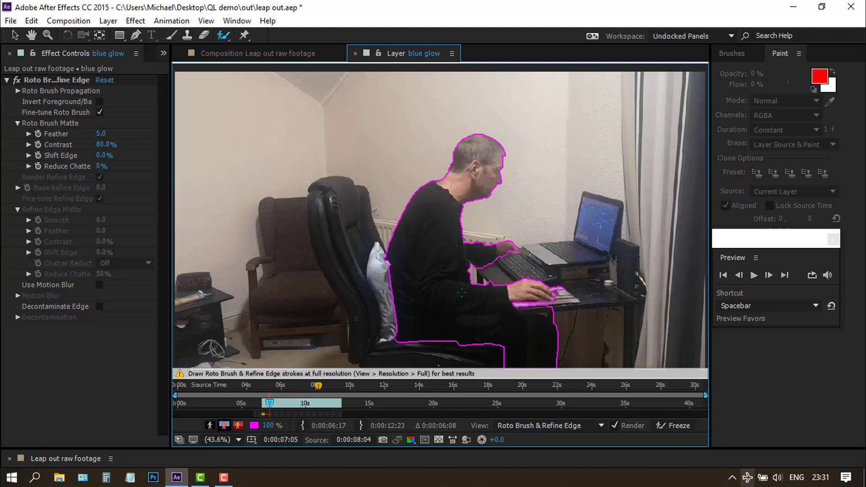
Show the cutout without its boundary overlay and set the Roto Brush Matte feather to 11.6
left_click(224, 426)
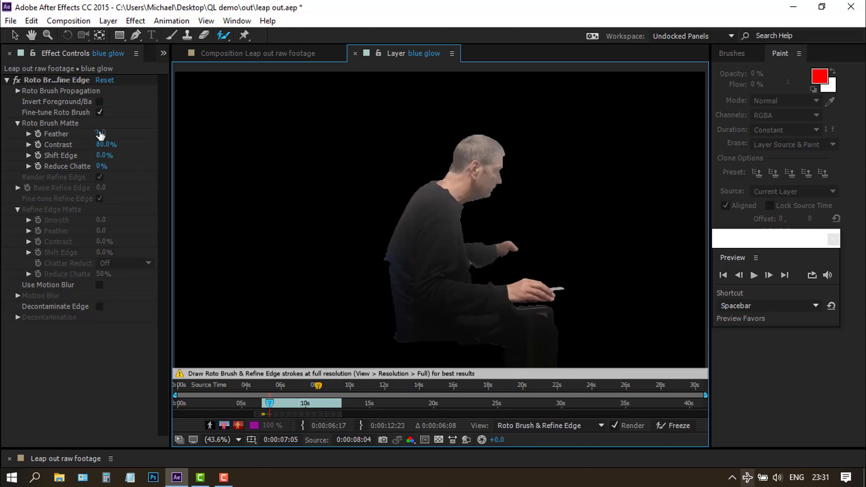
left_click_drag(99, 135, 150, 138)
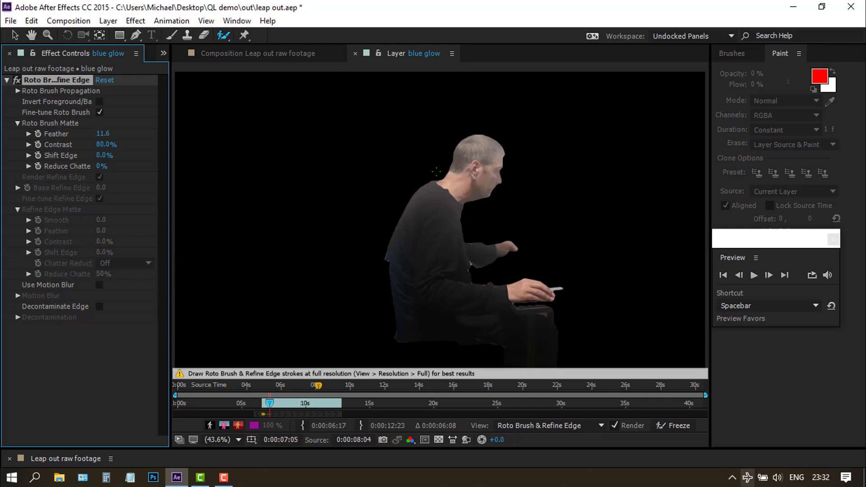
Apply a Glow effect to the blue glow layer, based on Alpha Channel and using A & B Colors
left_click(135, 21)
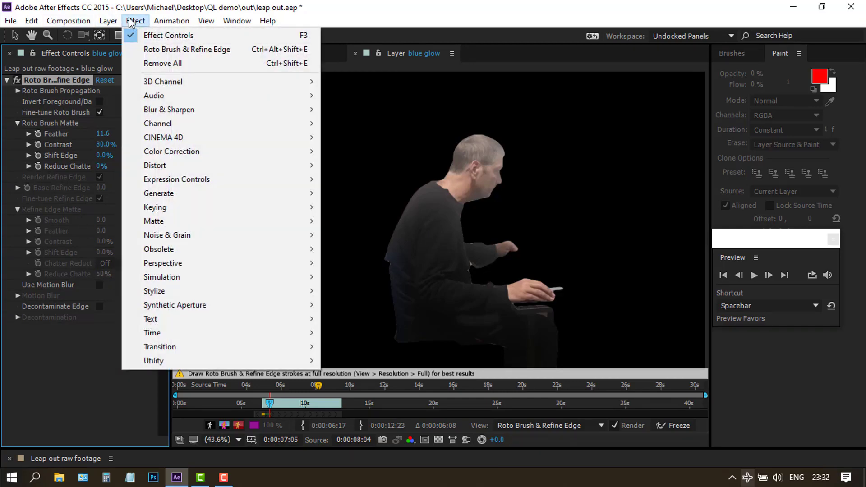
mouse_move(165, 293)
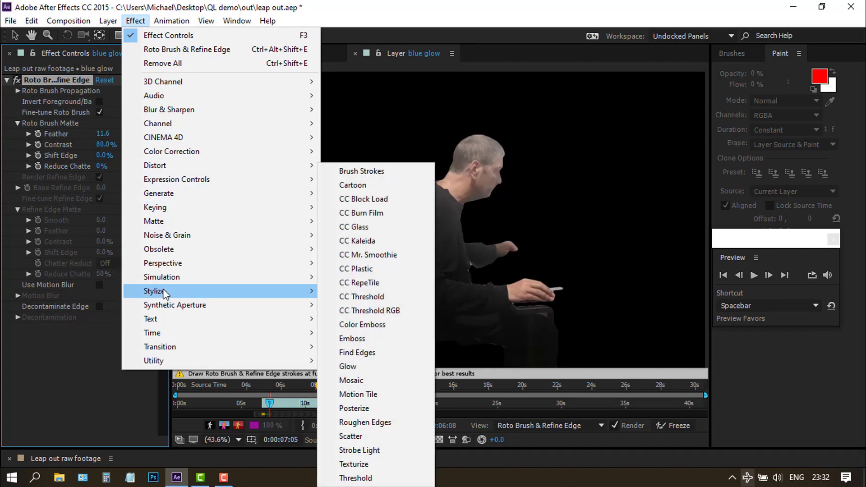
left_click(350, 367)
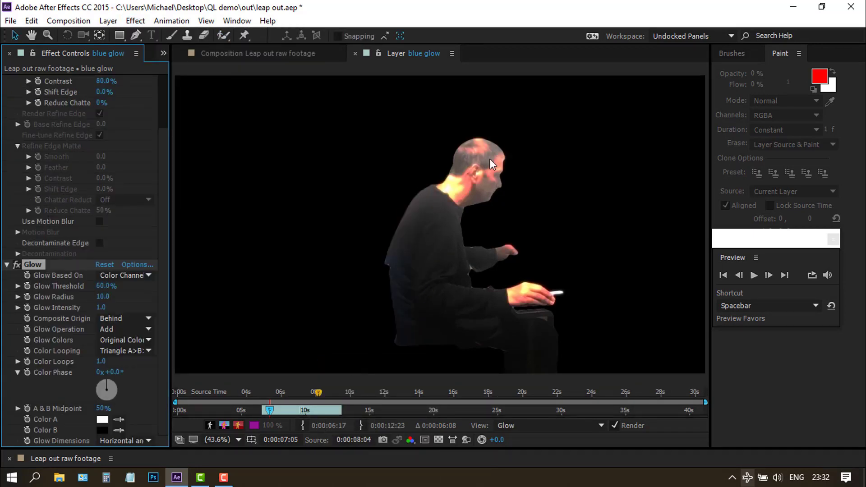
left_click(144, 276)
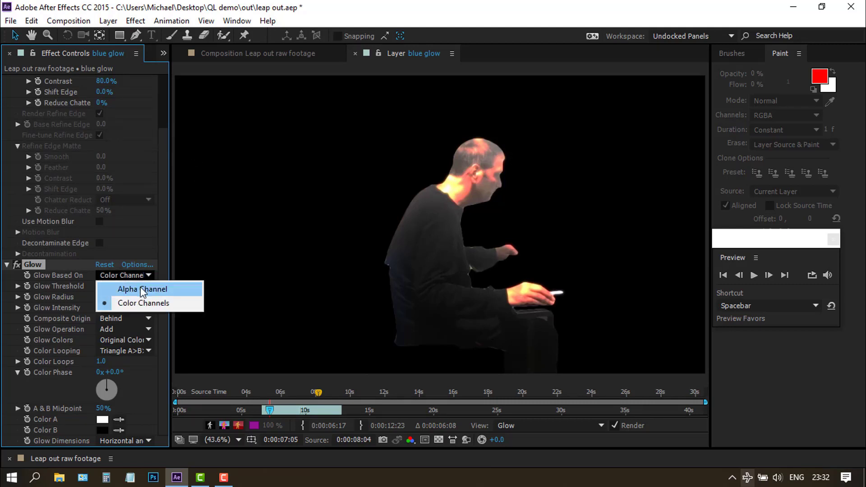
left_click(140, 287)
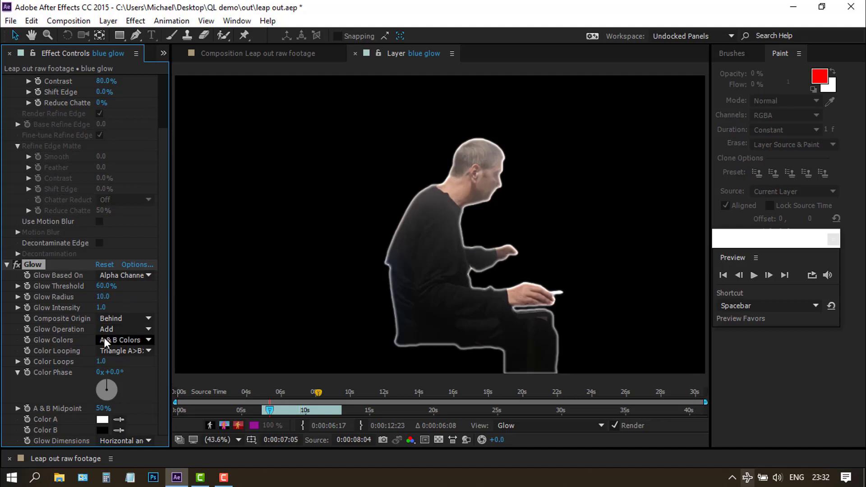
Set the Glow effect's Color A to a medium blue and shift the hue of Color B to blue
left_click(107, 419)
left_click(214, 199)
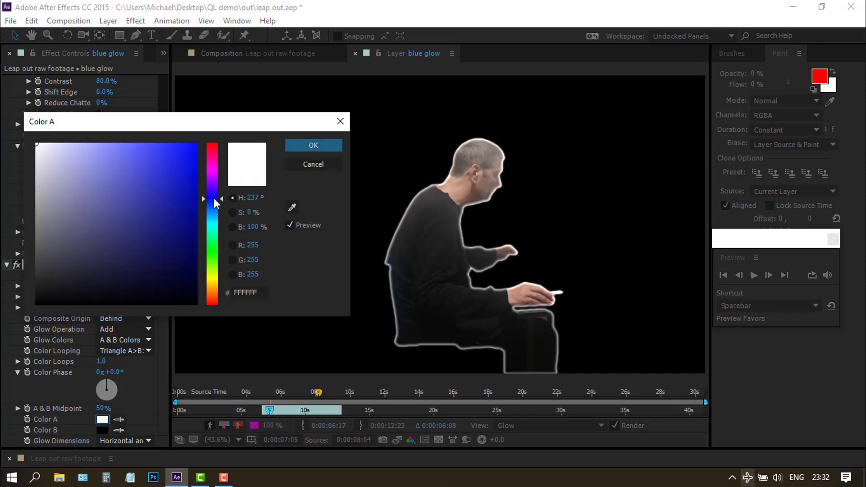
left_click(299, 144)
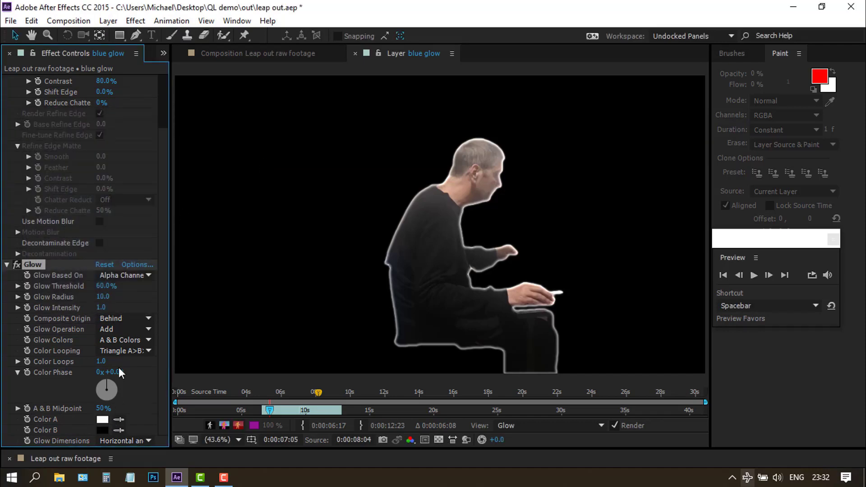
left_click(104, 419)
left_click(214, 203)
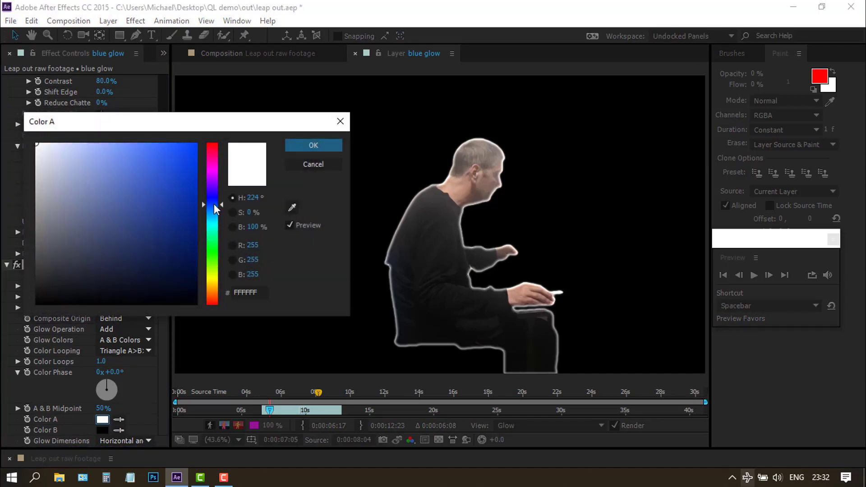
left_click(183, 173)
left_click(313, 144)
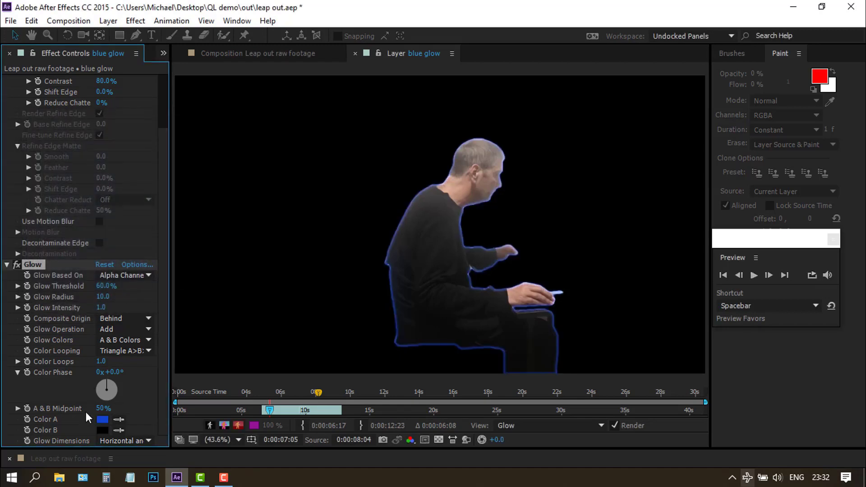
left_click(101, 430)
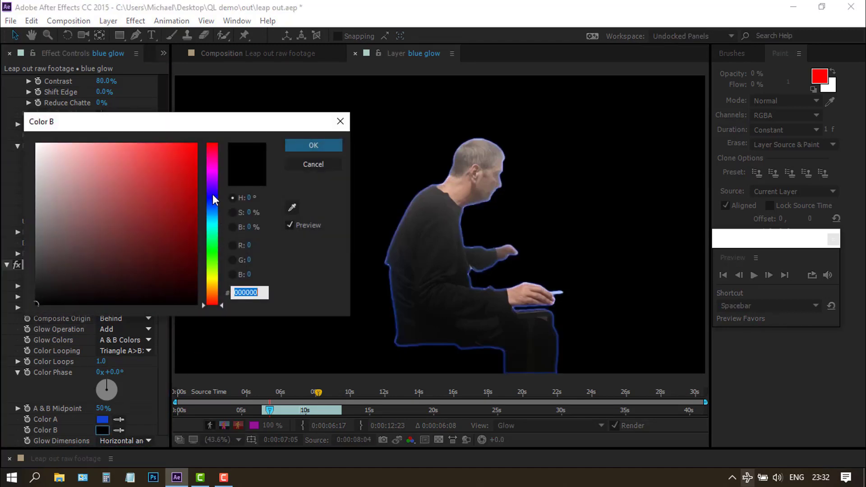
left_click(213, 195)
left_click(291, 145)
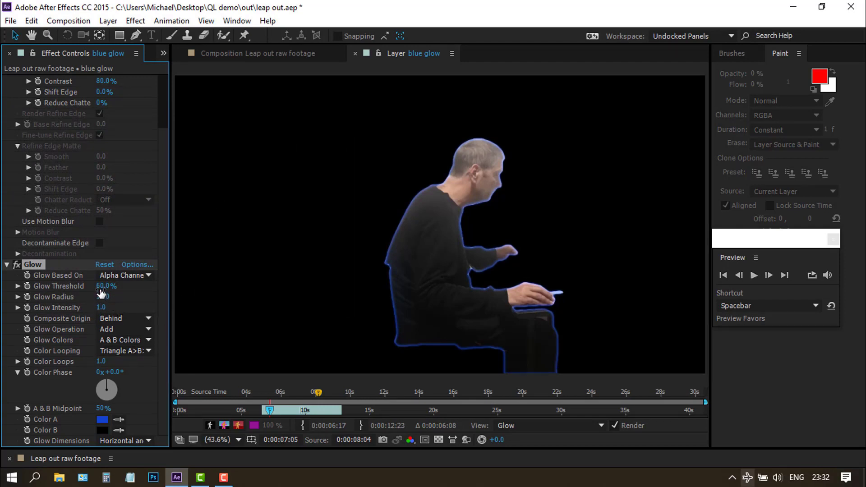
Set the Glow Threshold to 77.3% and the Glow Radius to 285.0, and raise the Glow Intensity
left_click_drag(101, 287, 153, 297)
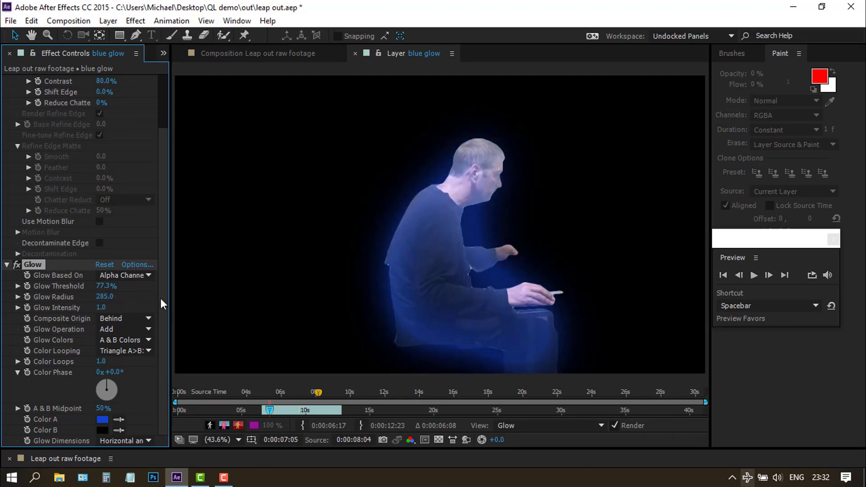
mouse_move(97, 307)
left_mouse_down()
mouse_move(129, 307)
mouse_move(85, 315)
mouse_move(113, 310)
mouse_move(100, 308)
left_mouse_up()
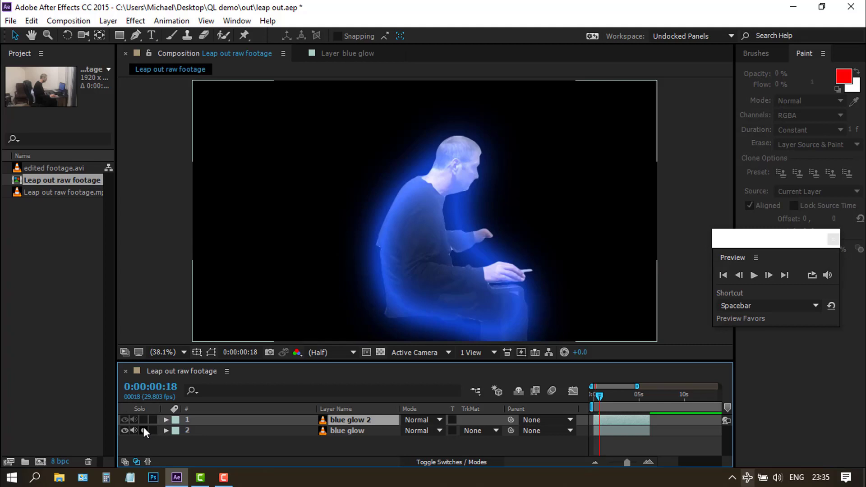
Turn off solo on the lower blue glow layer and set the blue glow 2 layer's blending mode to Screen
left_click(143, 428)
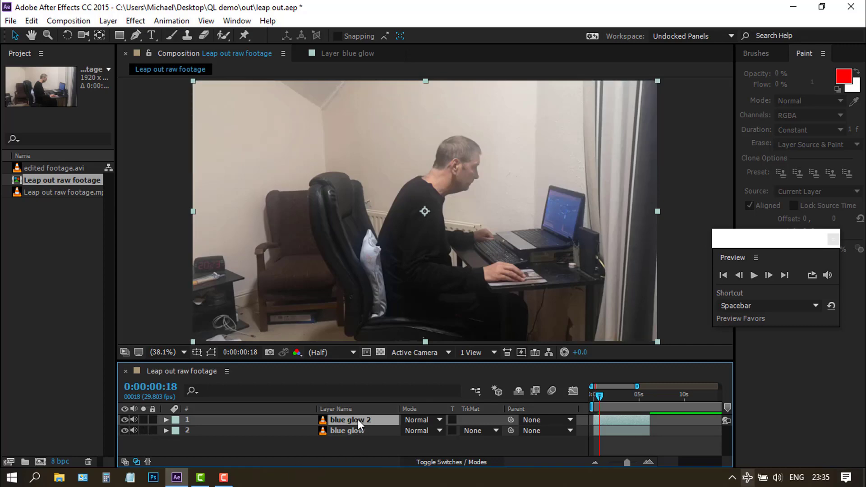
left_click(440, 419)
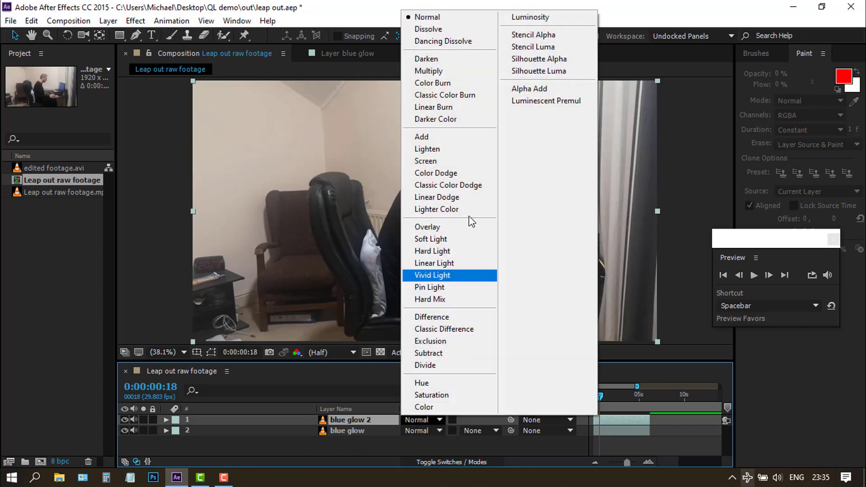
left_click(445, 161)
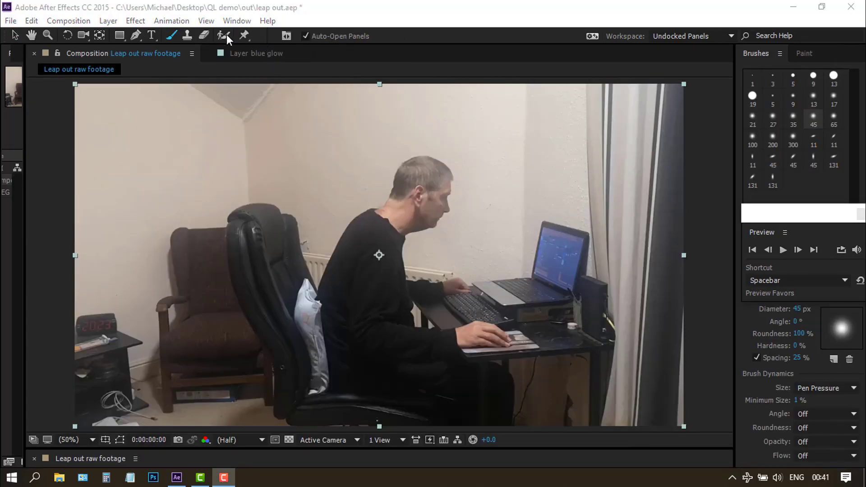
Open the blue glow layer for painting with the Brush tool, with blue 164EDD as the foreground color
left_click(172, 35)
double_click(119, 177)
left_click(186, 36)
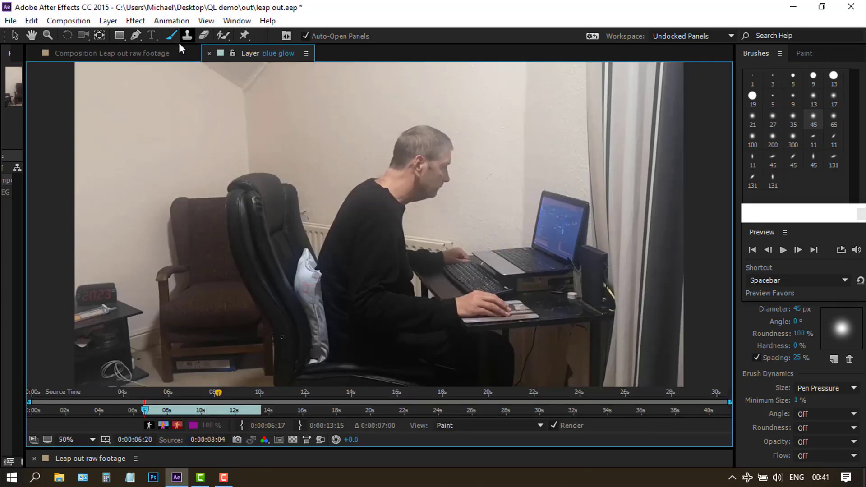
left_click(173, 36)
left_click(808, 53)
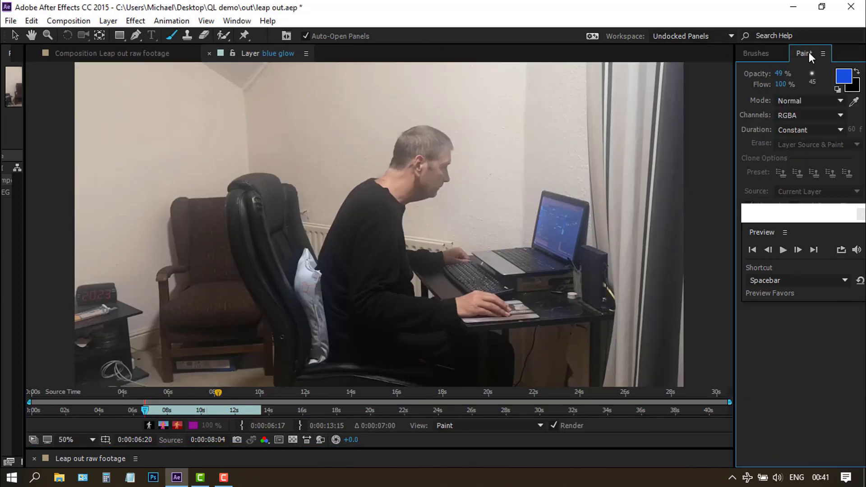
left_click(844, 78)
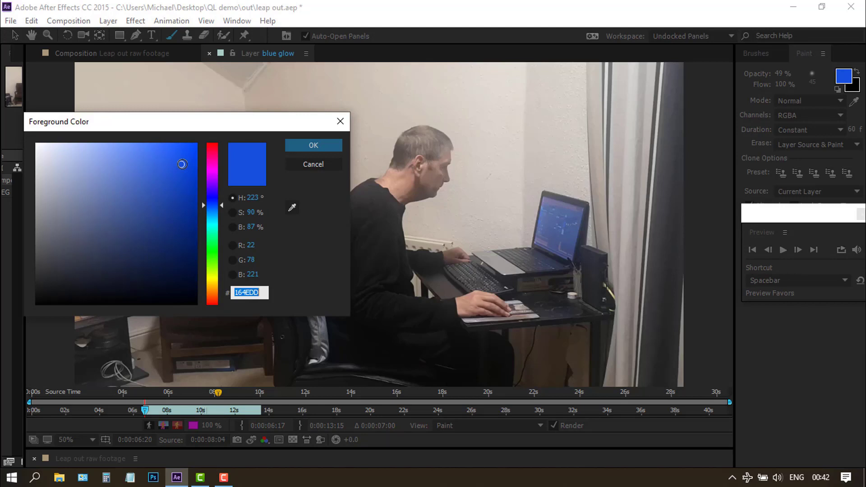
left_click(306, 144)
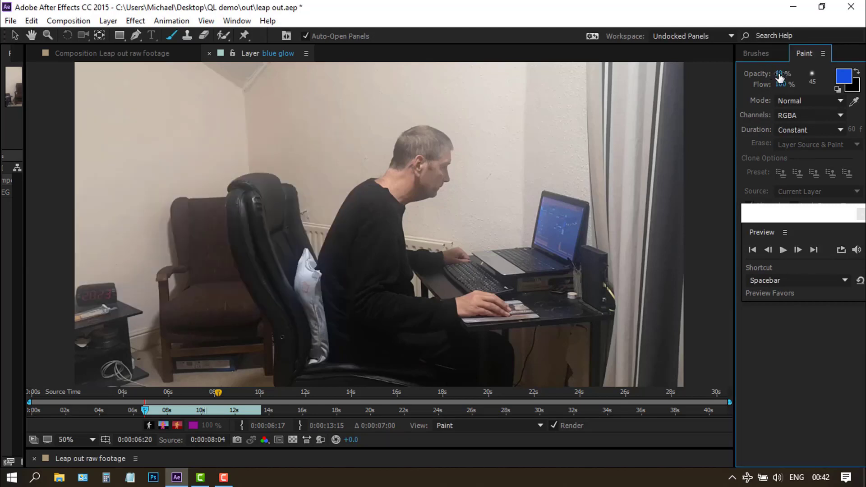
left_click(756, 53)
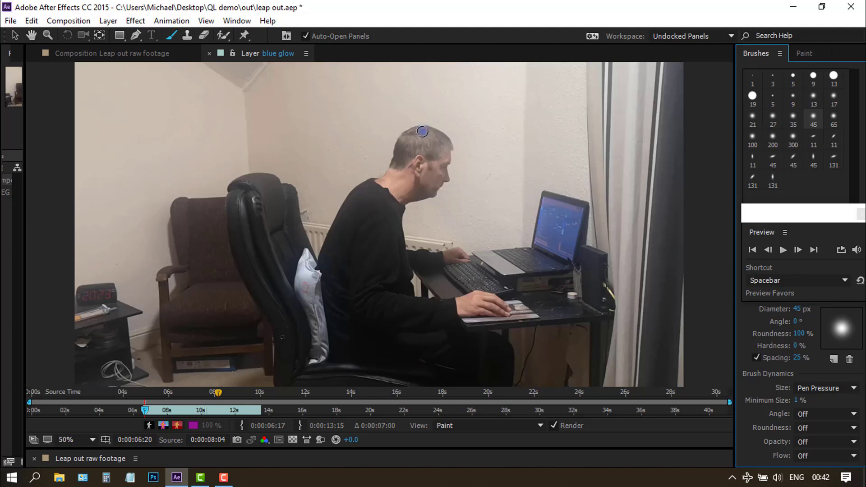
Paint the man's whole body and legs blue with a soft 45 px brush at 49% opacity
mouse_move(422, 132)
left_mouse_down()
mouse_move(401, 143)
mouse_move(386, 179)
mouse_move(346, 203)
mouse_move(320, 269)
mouse_move(338, 356)
mouse_move(448, 367)
mouse_move(461, 390)
mouse_move(472, 348)
mouse_move(474, 383)
mouse_move(459, 366)
mouse_move(466, 374)
mouse_move(472, 339)
mouse_move(453, 328)
mouse_move(336, 323)
mouse_move(342, 344)
mouse_move(333, 332)
mouse_move(343, 350)
mouse_move(347, 332)
mouse_move(439, 333)
mouse_move(460, 358)
mouse_move(448, 341)
mouse_move(442, 356)
mouse_move(350, 352)
mouse_move(357, 341)
mouse_move(434, 340)
mouse_move(439, 349)
mouse_move(354, 346)
mouse_move(408, 350)
left_mouse_up()
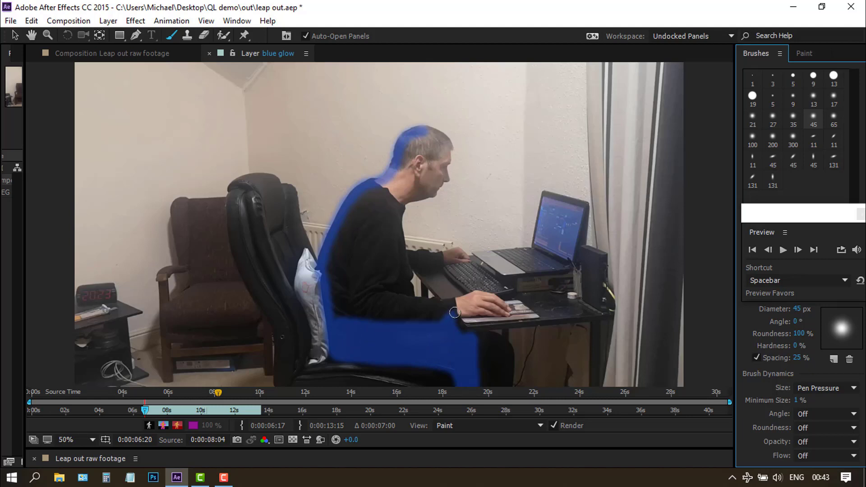
mouse_move(454, 312)
left_mouse_down()
mouse_move(506, 312)
mouse_move(487, 298)
mouse_move(430, 301)
mouse_move(411, 290)
mouse_move(442, 261)
mouse_move(465, 258)
mouse_move(401, 245)
mouse_move(400, 210)
mouse_move(437, 187)
mouse_move(449, 151)
mouse_move(431, 132)
mouse_move(412, 134)
left_mouse_up()
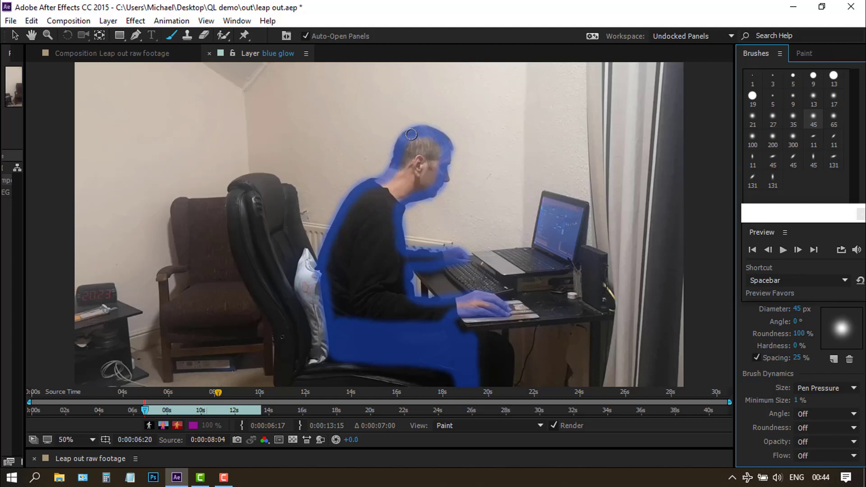
mouse_move(412, 135)
left_mouse_down()
mouse_move(434, 139)
mouse_move(436, 166)
mouse_move(417, 190)
mouse_move(426, 154)
mouse_move(445, 176)
mouse_move(405, 146)
mouse_move(411, 189)
left_mouse_up()
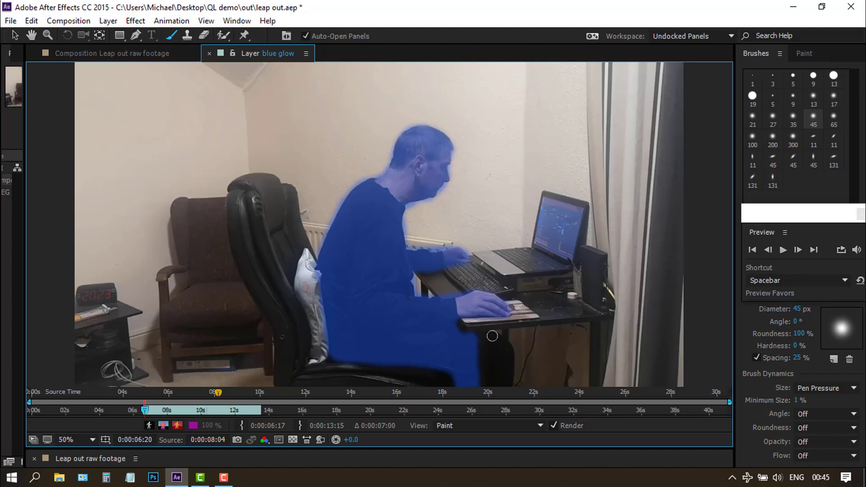
mouse_move(492, 336)
left_mouse_down()
mouse_move(509, 368)
mouse_move(488, 387)
mouse_move(489, 342)
mouse_move(497, 380)
mouse_move(497, 345)
mouse_move(502, 383)
mouse_move(503, 350)
mouse_move(507, 374)
mouse_move(496, 344)
mouse_move(503, 379)
left_mouse_up()
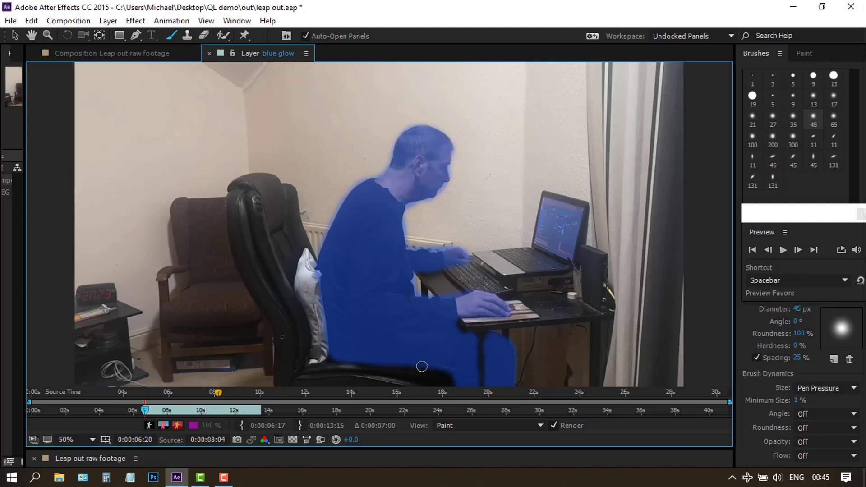
Paint over the blue silhouette in a lighter blue at 20% opacity, starting along its outline
left_click(805, 53)
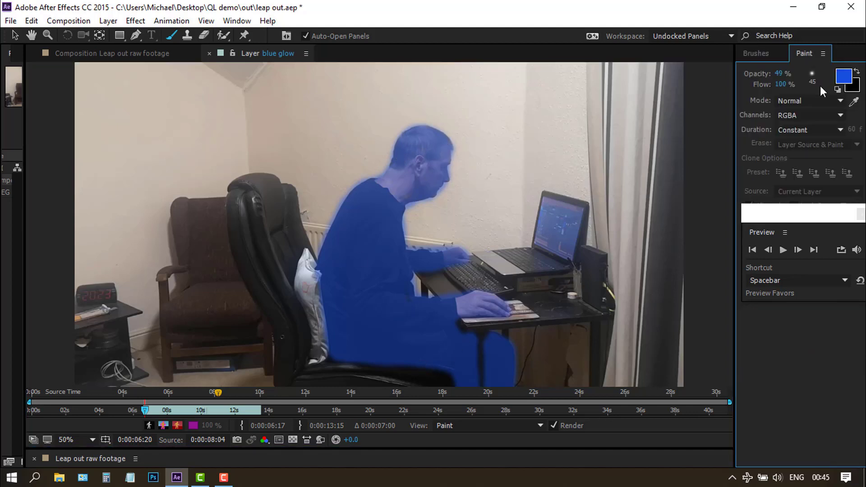
left_click(848, 78)
left_click(204, 215)
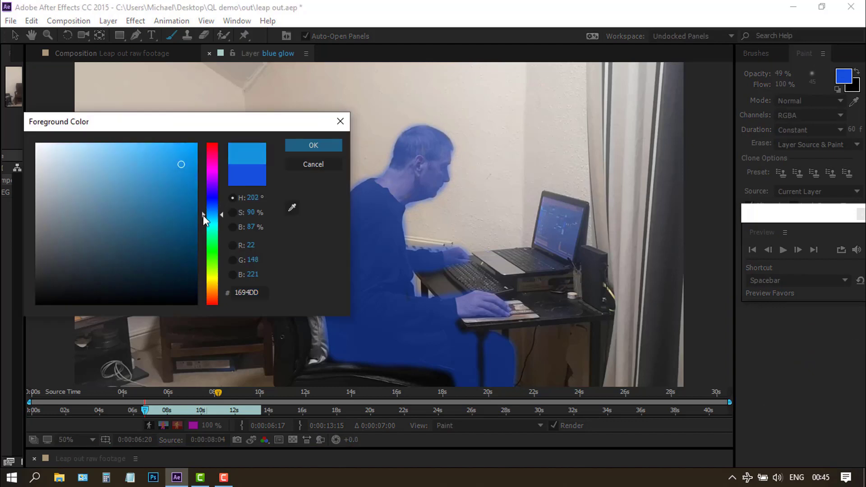
left_click(314, 145)
left_click(779, 73)
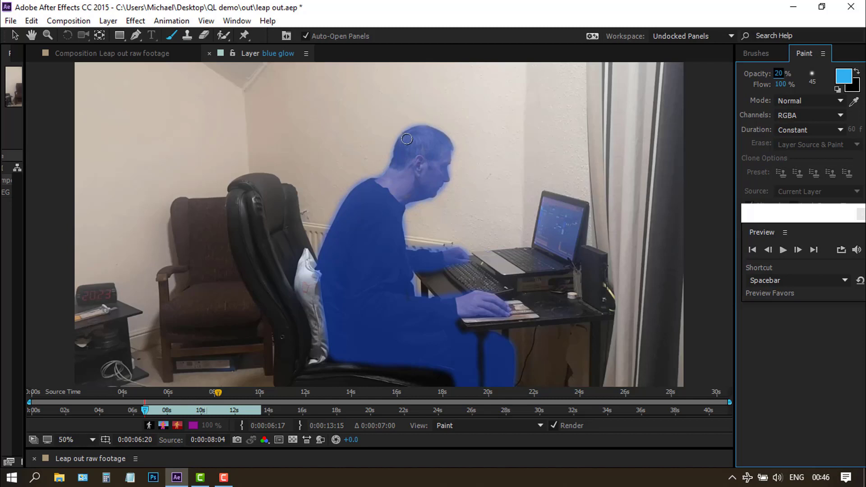
mouse_move(407, 138)
left_mouse_down()
mouse_move(448, 145)
mouse_move(442, 166)
mouse_move(438, 144)
mouse_move(404, 139)
mouse_move(390, 182)
mouse_move(415, 142)
mouse_move(399, 180)
mouse_move(421, 147)
mouse_move(412, 177)
mouse_move(419, 181)
mouse_move(442, 149)
mouse_move(425, 184)
mouse_move(437, 161)
mouse_move(443, 177)
mouse_move(430, 193)
mouse_move(389, 207)
mouse_move(417, 179)
mouse_move(359, 209)
mouse_move(386, 178)
mouse_move(355, 195)
mouse_move(321, 269)
mouse_move(325, 307)
mouse_move(340, 354)
mouse_move(435, 365)
mouse_move(460, 377)
mouse_move(464, 354)
mouse_move(472, 369)
mouse_move(471, 351)
mouse_move(471, 375)
mouse_move(470, 338)
mouse_move(453, 323)
mouse_move(491, 314)
mouse_move(456, 302)
mouse_move(406, 303)
mouse_move(504, 313)
mouse_move(409, 307)
mouse_move(441, 307)
left_mouse_up()
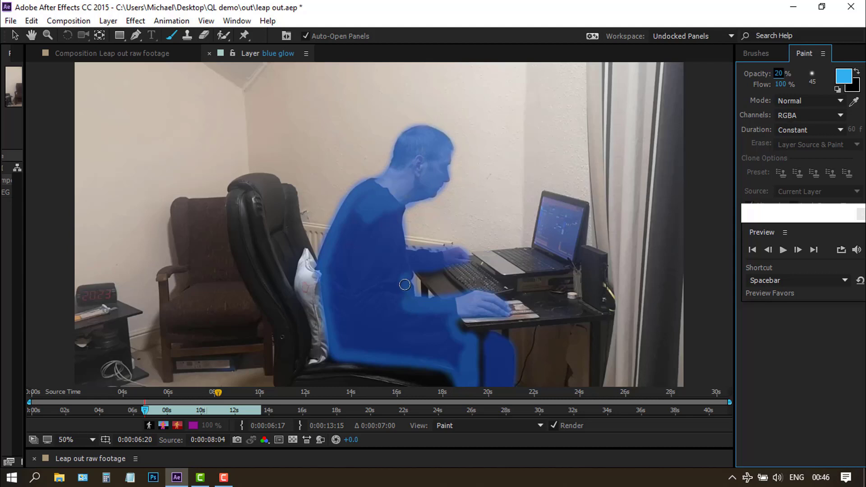
mouse_move(408, 277)
left_mouse_down()
mouse_move(464, 258)
mouse_move(387, 254)
mouse_move(458, 257)
mouse_move(432, 260)
mouse_move(398, 221)
mouse_move(401, 204)
mouse_move(432, 181)
mouse_move(375, 219)
mouse_move(388, 190)
mouse_move(344, 225)
mouse_move(370, 189)
mouse_move(321, 269)
left_mouse_up()
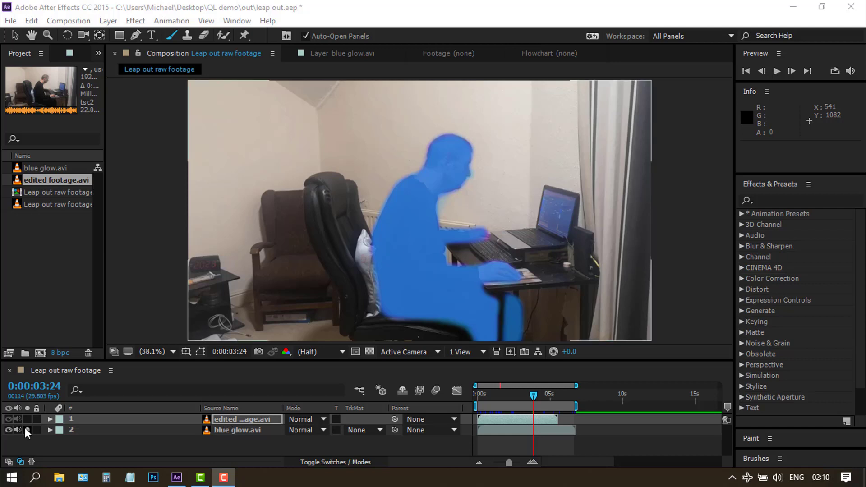
Turn off solo on the blue glow.avi layer and move the current time to 0:00:01:06
left_click(480, 405)
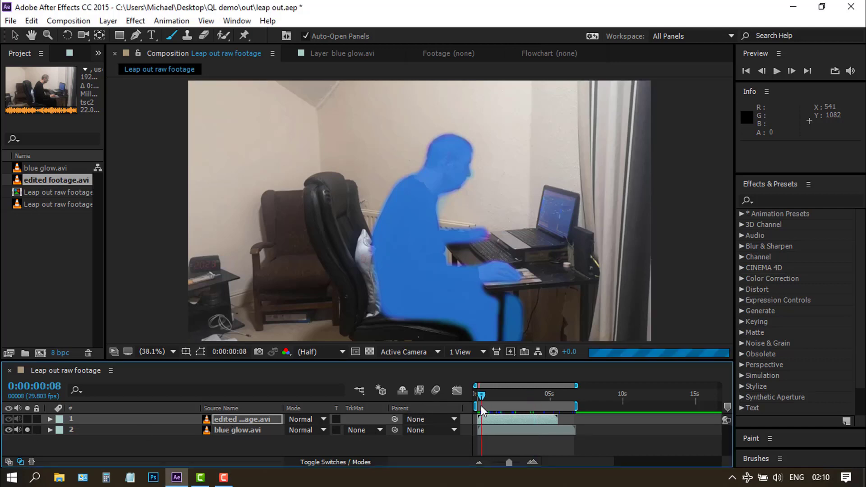
left_click(478, 405)
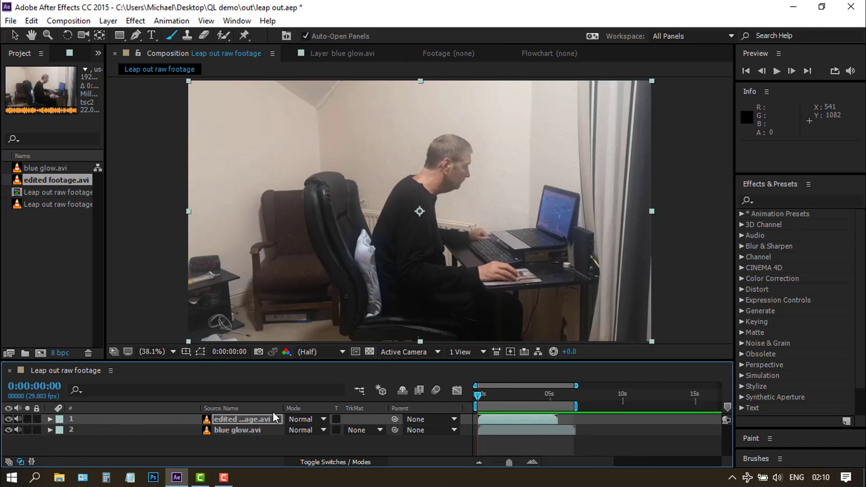
left_click(480, 393)
left_click_drag(479, 394, 495, 395)
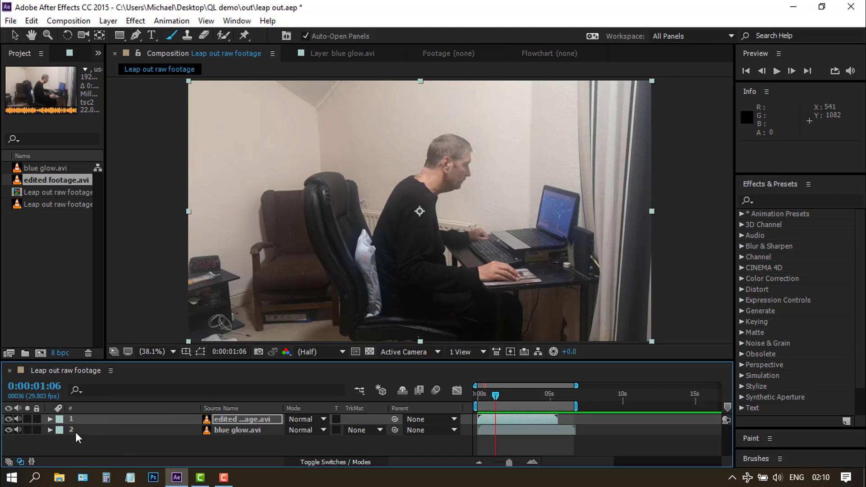
Reveal the edited footage layer's Opacity keyframes and move the current time to the second one at 0:00:01:23
left_click(51, 419)
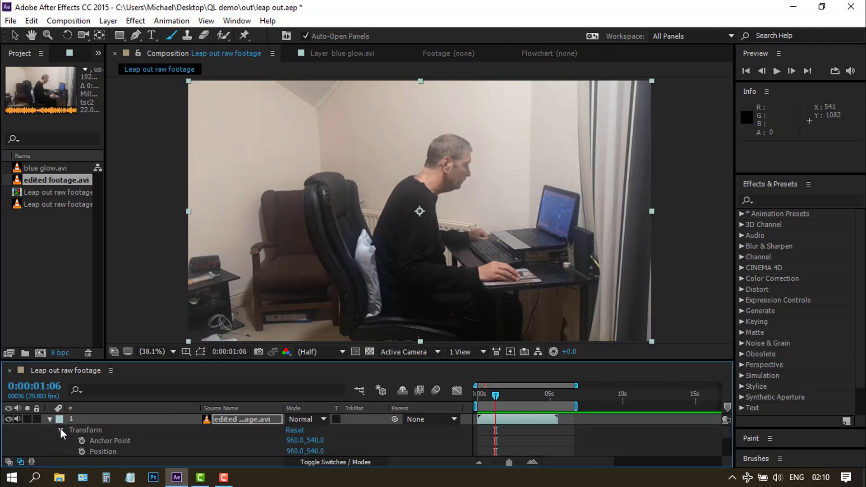
scroll(88, 438, "down", 3)
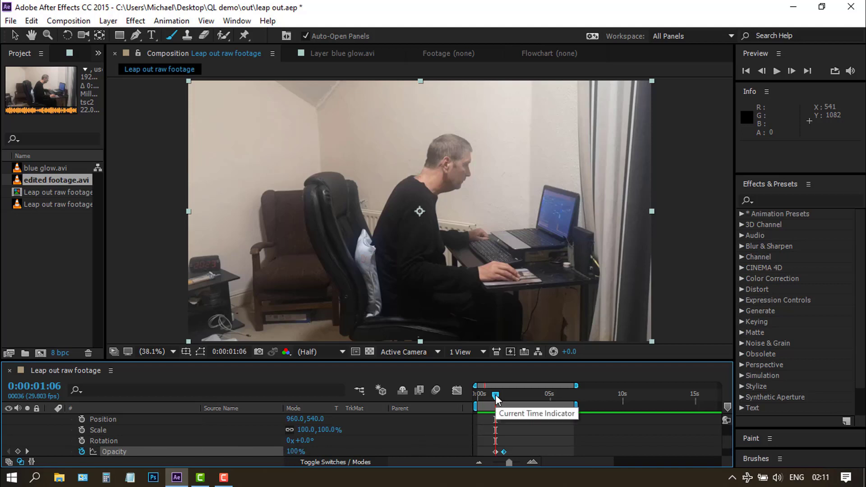
left_click_drag(495, 394, 502, 395)
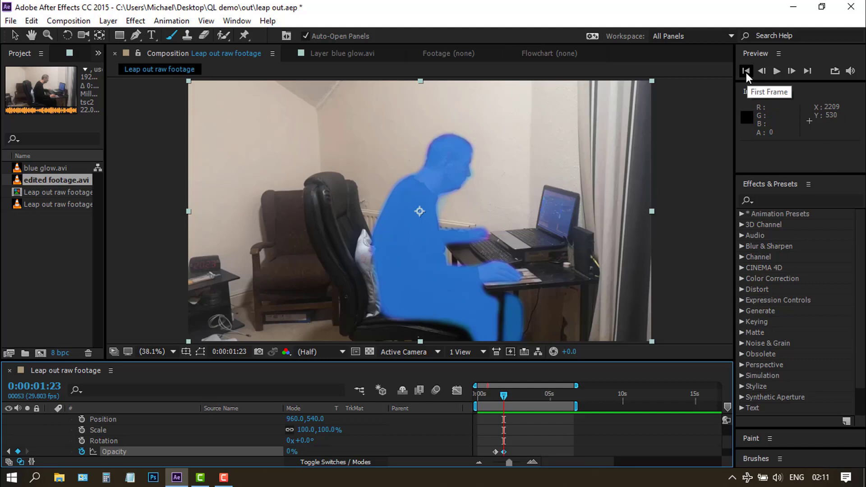
Play the composition from the first frame to preview the fade into the blue figure
left_click(746, 72)
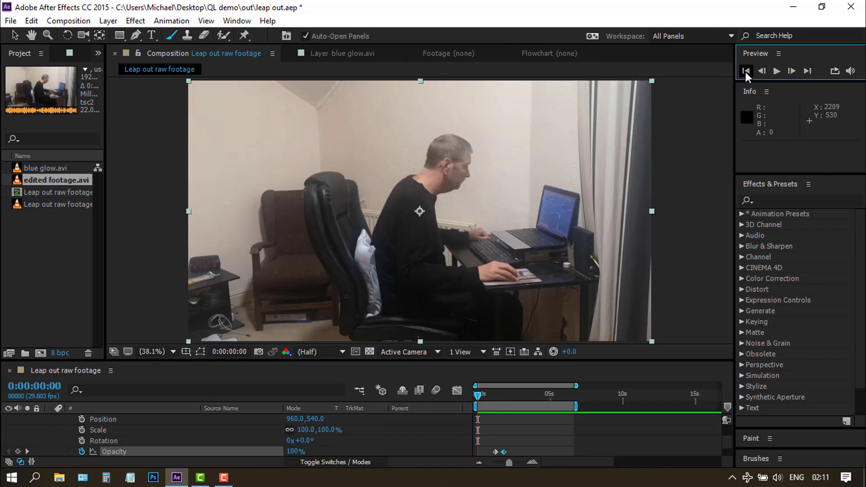
left_click(776, 71)
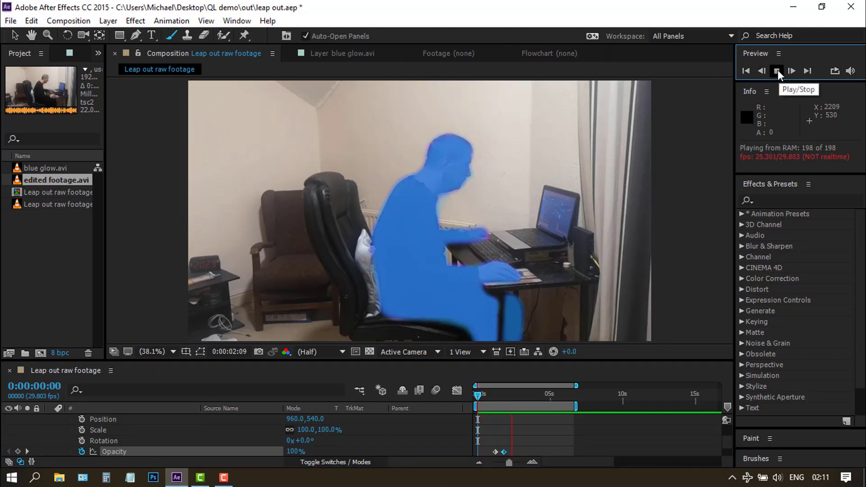
left_click(776, 71)
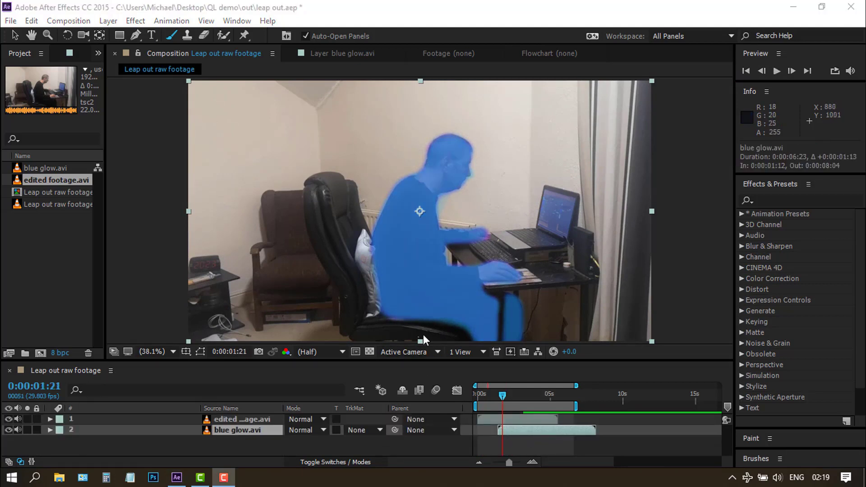
Shift the blue glow.avi layer in time so that it starts at 0:00:01:16
mouse_move(532, 431)
left_mouse_down()
mouse_move(512, 434)
mouse_move(534, 437)
left_mouse_up()
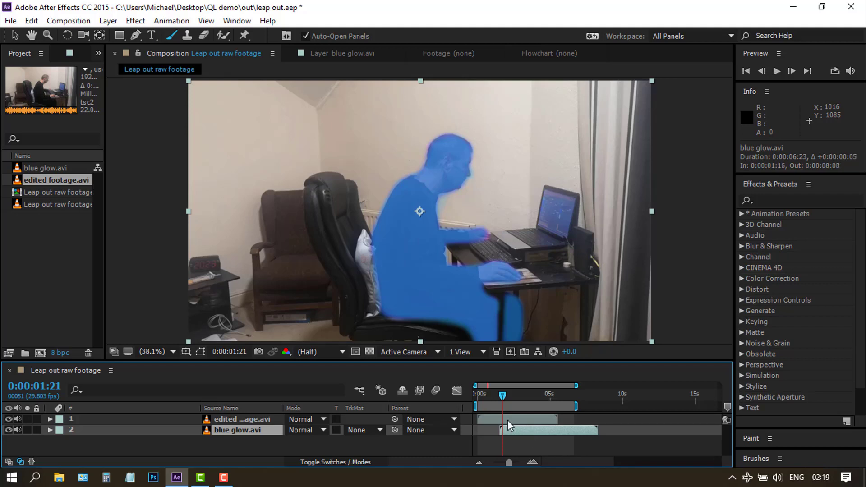
Shift the blue glow.avi layer in time so that it starts at 0:00:01:11, scrub through the fade and return to the first frame
left_click_drag(501, 397, 497, 401)
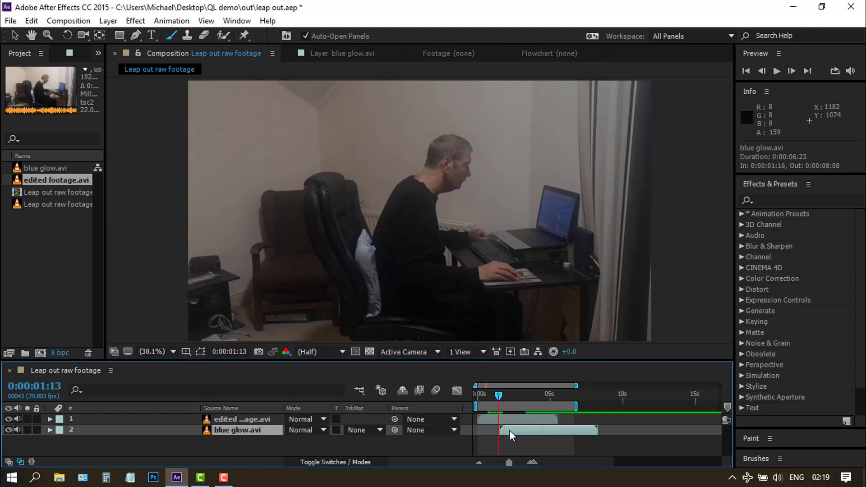
left_click_drag(510, 429, 507, 432)
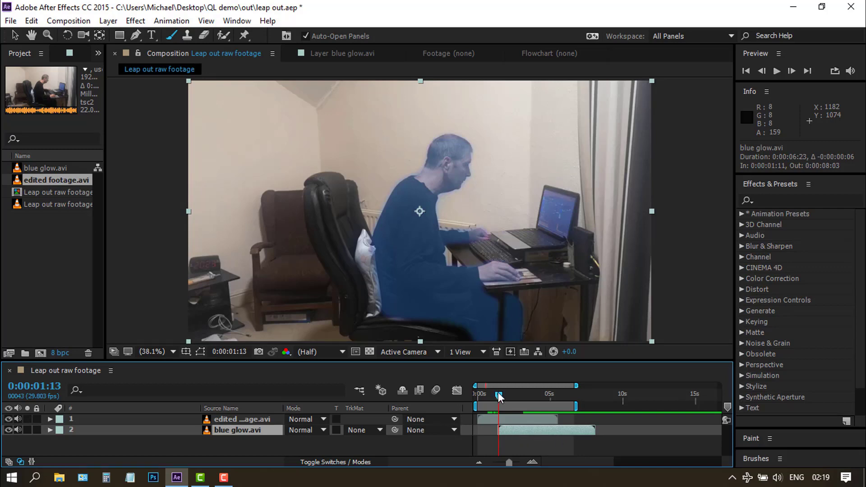
mouse_move(498, 393)
left_mouse_down()
mouse_move(536, 405)
mouse_move(494, 402)
mouse_move(502, 401)
left_mouse_up()
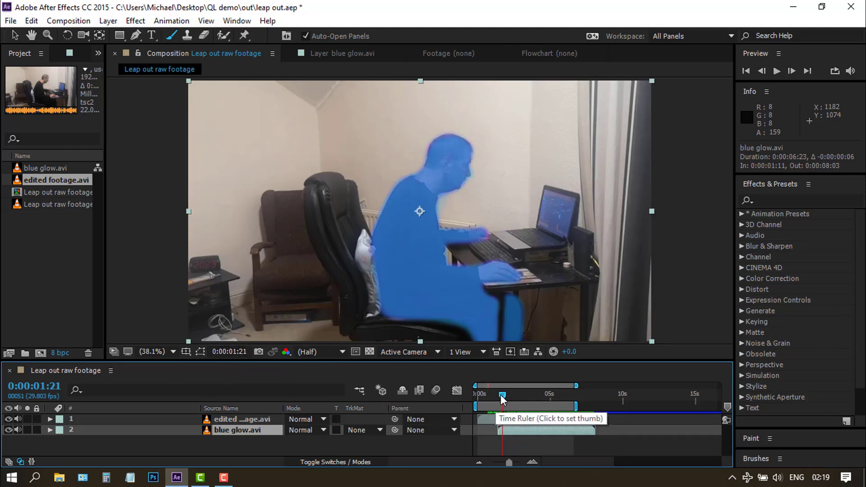
left_click_drag(502, 394, 584, 407)
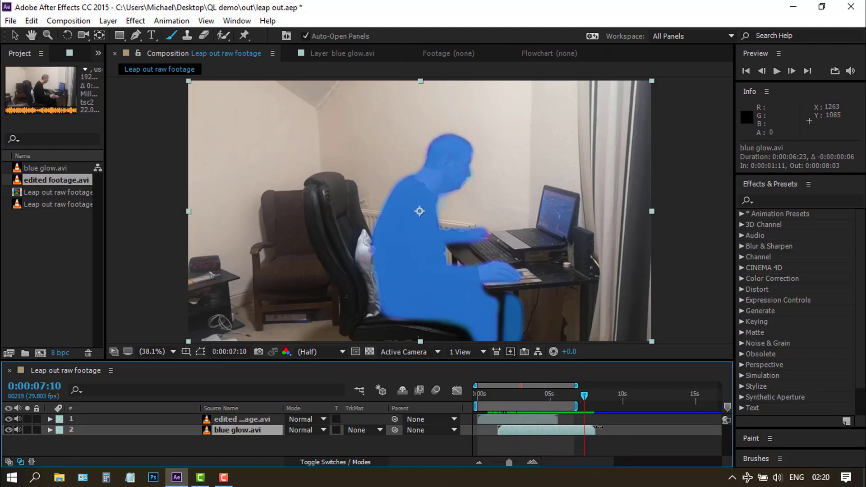
left_click_drag(571, 402, 529, 407)
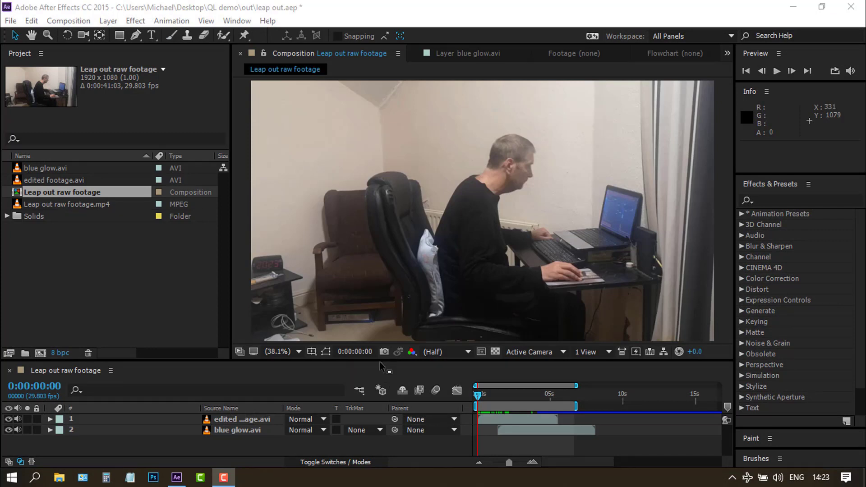
left_click_drag(476, 395, 498, 395)
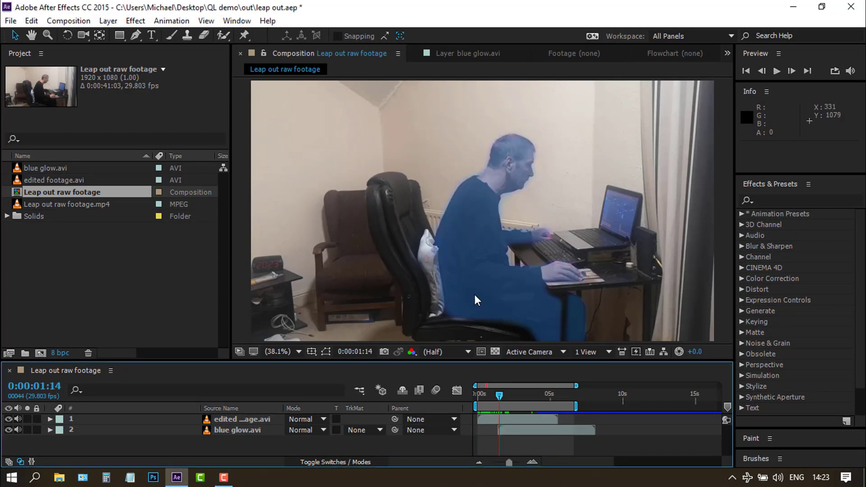
key("Home")
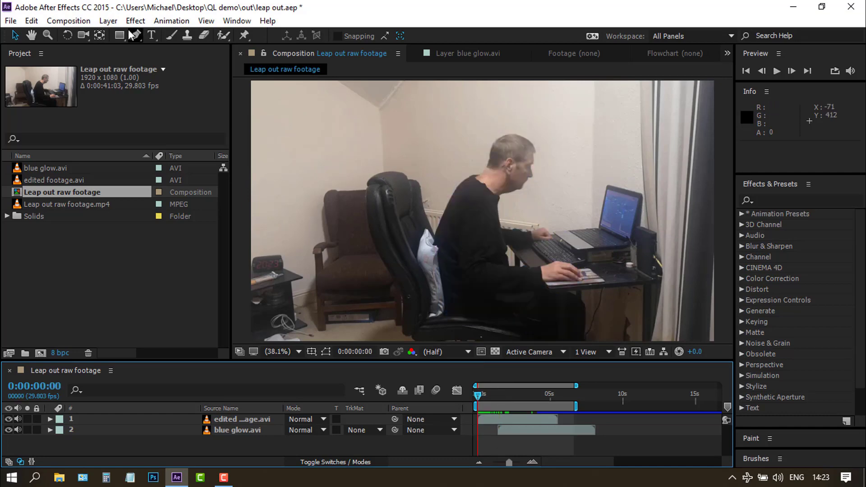
Create a black 1920 x 1080 px solid layer named "lightening effect"
left_click(108, 21)
mouse_move(130, 18)
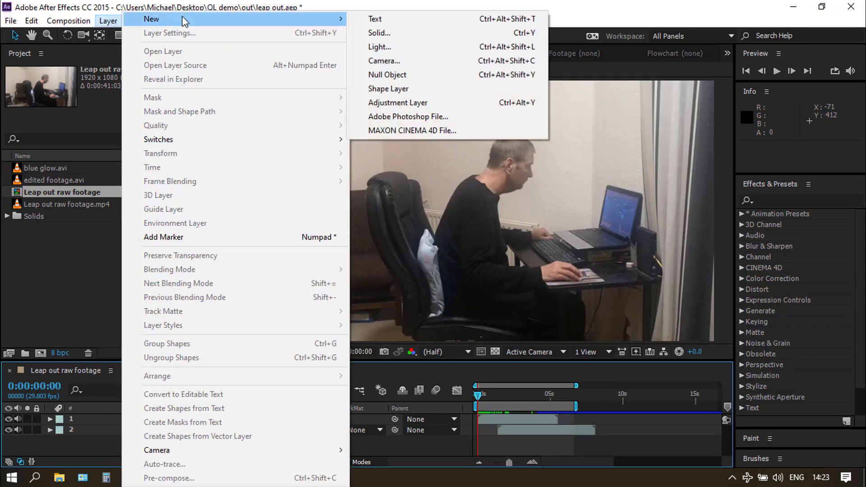
left_click(384, 33)
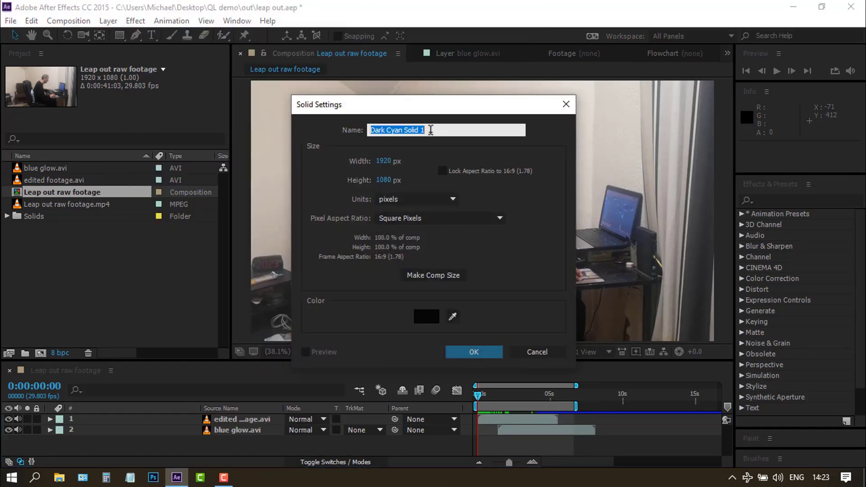
type("lightening effect")
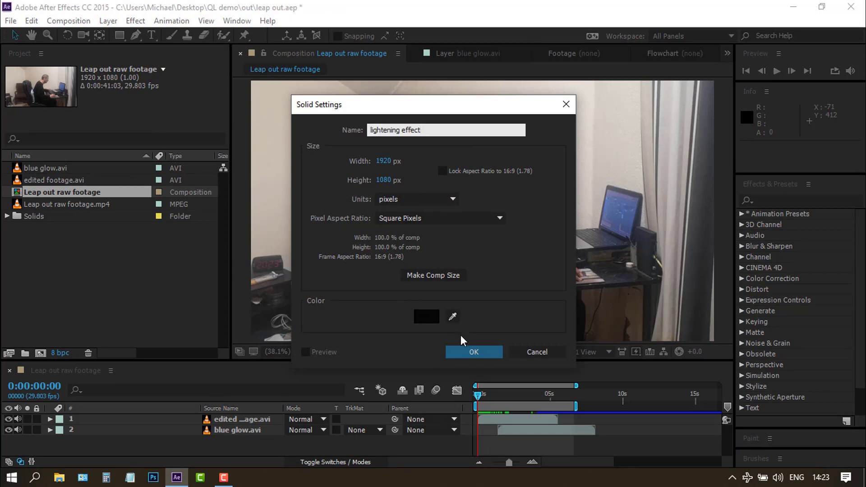
left_click(468, 351)
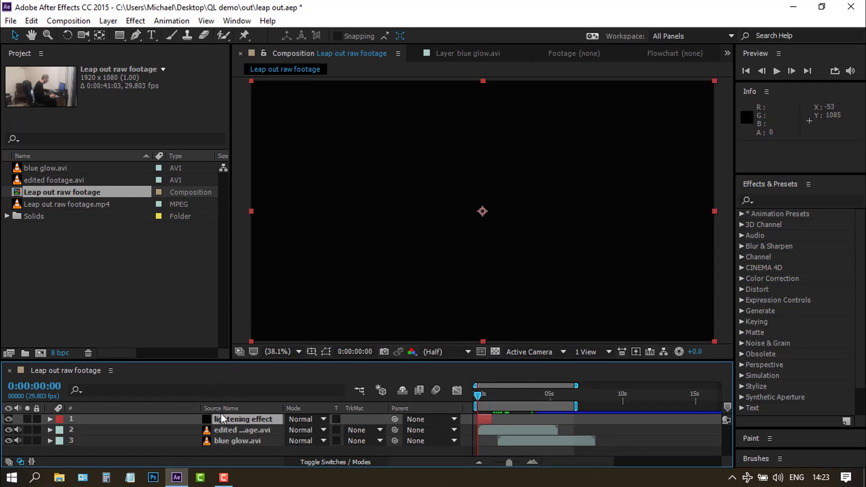
Set the lightening effect layer's blending mode to Screen and make it run from 0:00:01:13 to 0:00:07:24
left_click(324, 418)
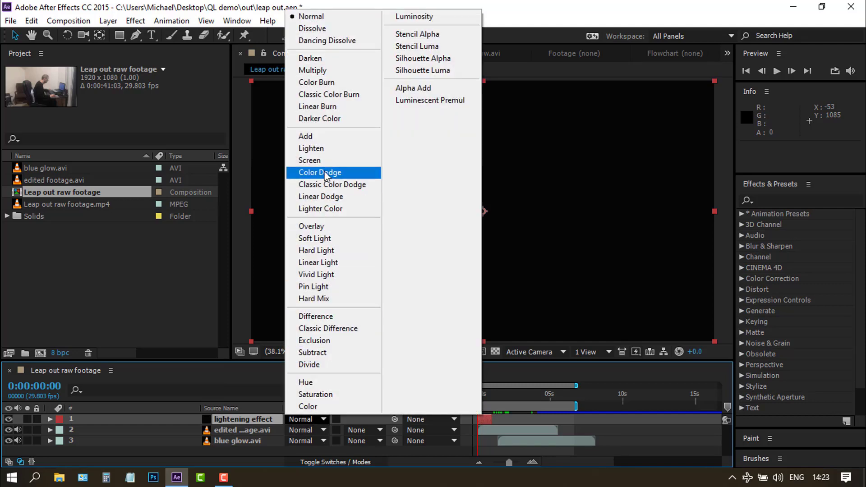
left_click(310, 160)
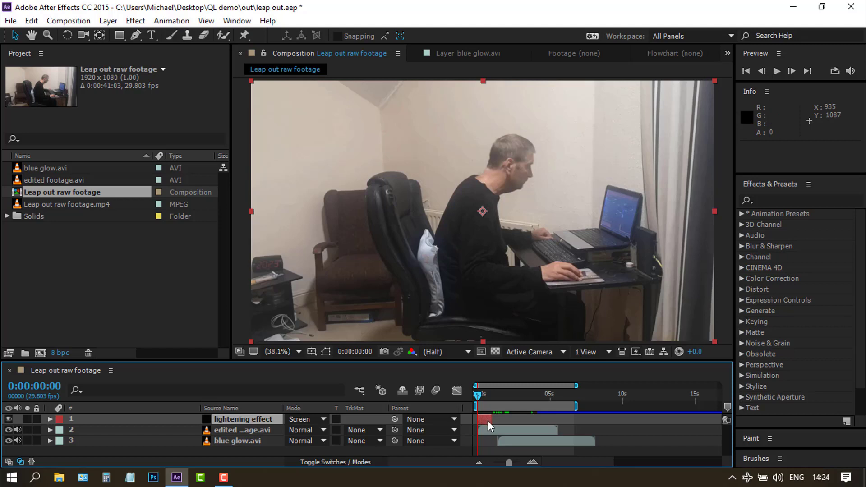
left_click_drag(491, 419, 592, 420)
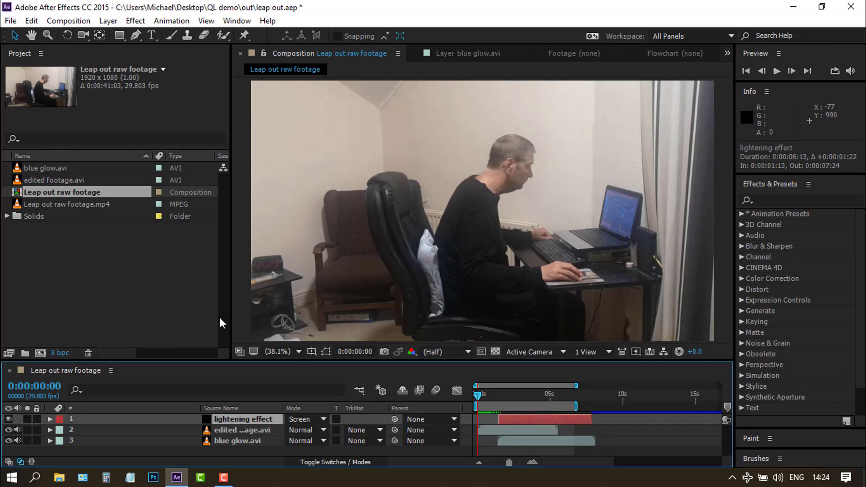
Apply the Advanced Lightning effect to the lightening effect layer with the lightning type Strike
left_click(130, 21)
mouse_move(159, 192)
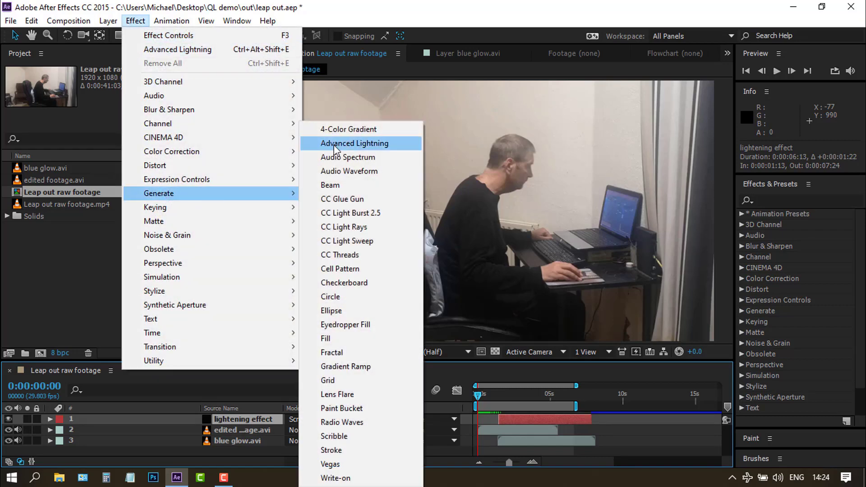
left_click(335, 145)
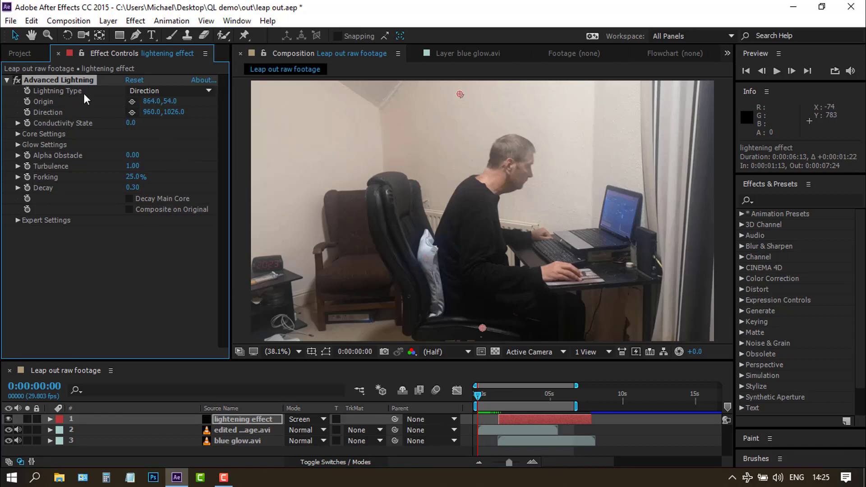
left_click(208, 90)
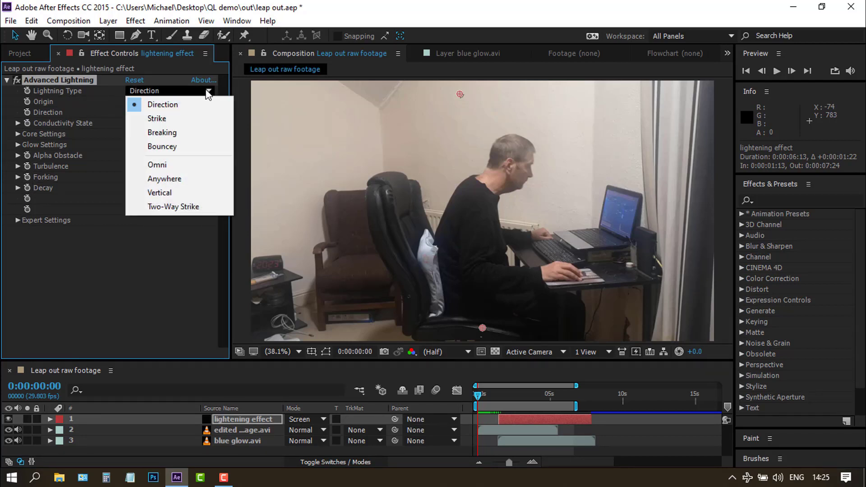
left_click(166, 119)
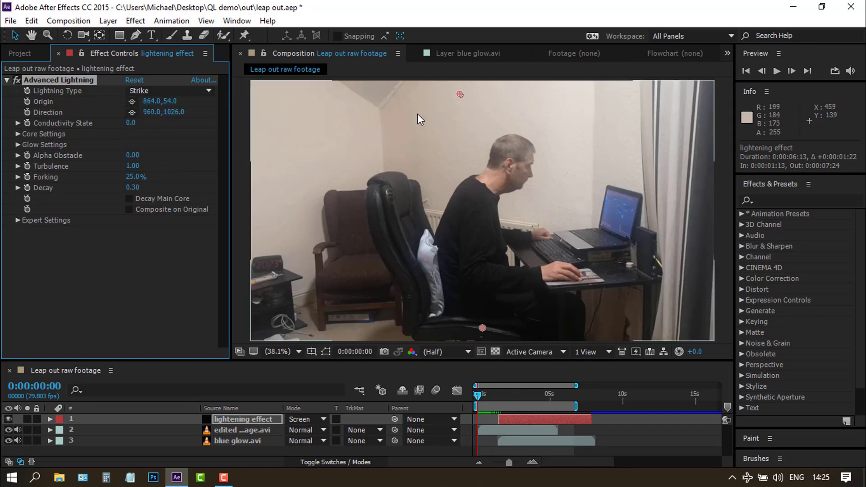
Place the lightning's Origin on top of the man's head at about 1092.6, 235.3 and enable keyframing for Origin and Direction
left_click_drag(459, 93, 517, 137)
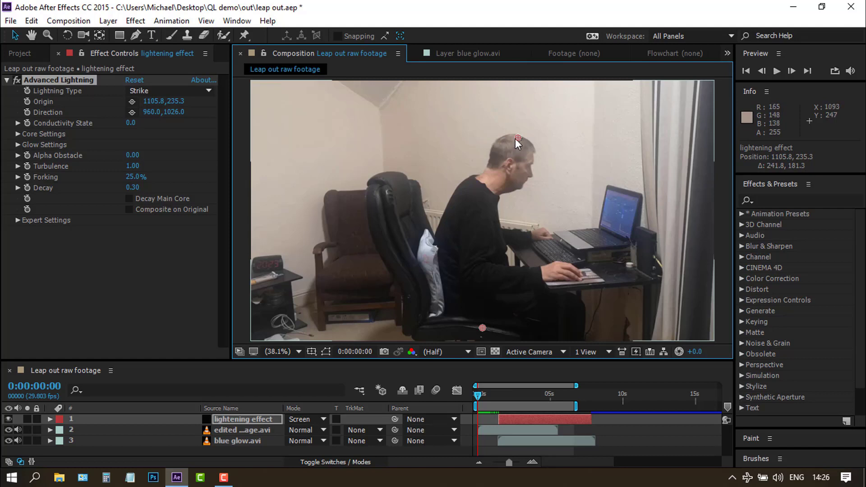
left_click_drag(516, 137, 513, 138)
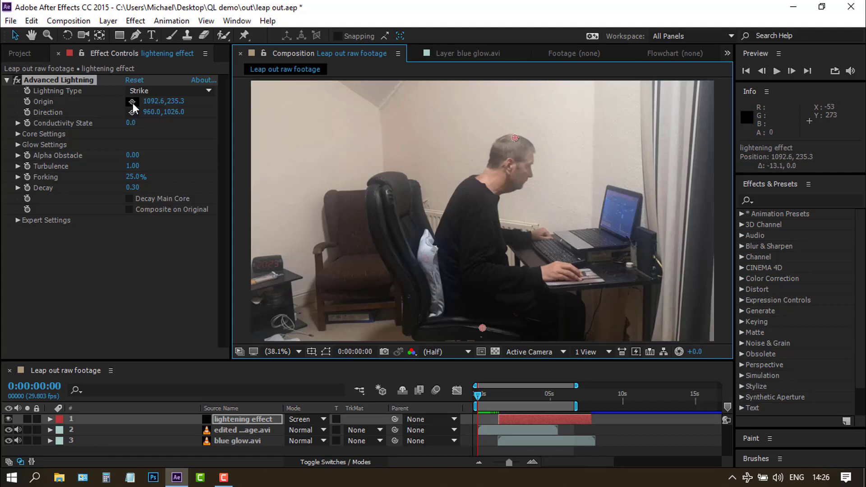
left_click(27, 101)
At 0:00:01:16, keyframe the lightning across the top of the head with Origin about 1061.1, 232.7 and Direction about 1115.0, 237.7
left_click_drag(478, 394, 500, 395)
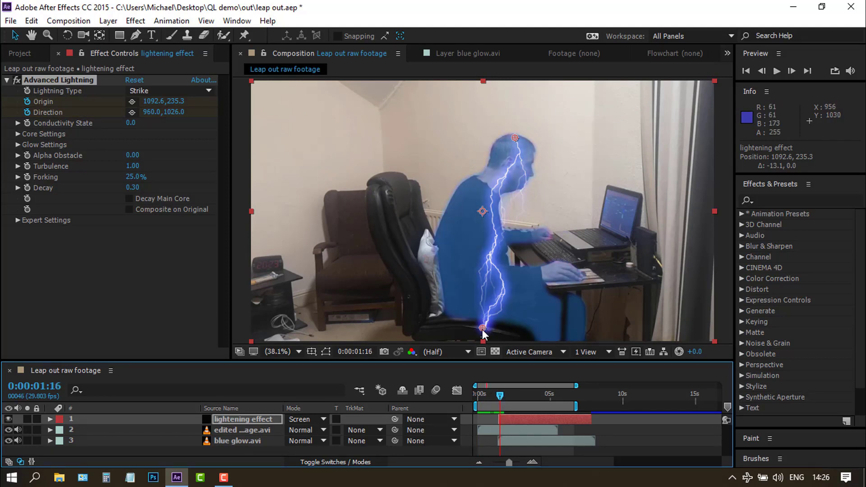
left_click_drag(483, 330, 524, 139)
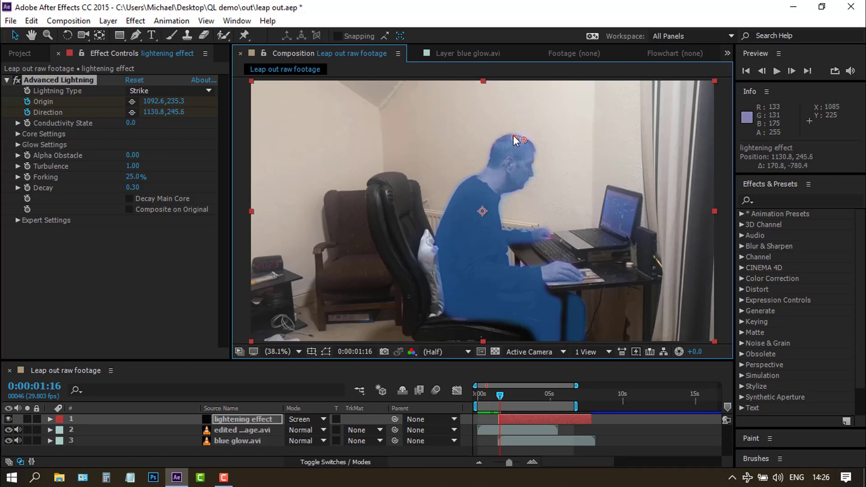
mouse_move(513, 136)
left_mouse_down()
mouse_move(506, 134)
mouse_move(520, 138)
left_mouse_up()
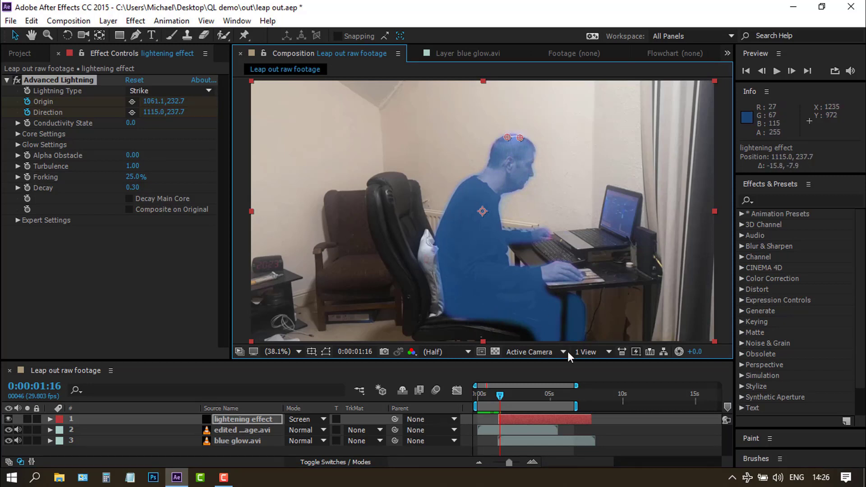
At 0:00:01:18, widen the lightning over the head with Origin about 1026.9, 245.8 and Direction about 1138.7, 256.1
left_click(792, 70)
left_click(791, 70)
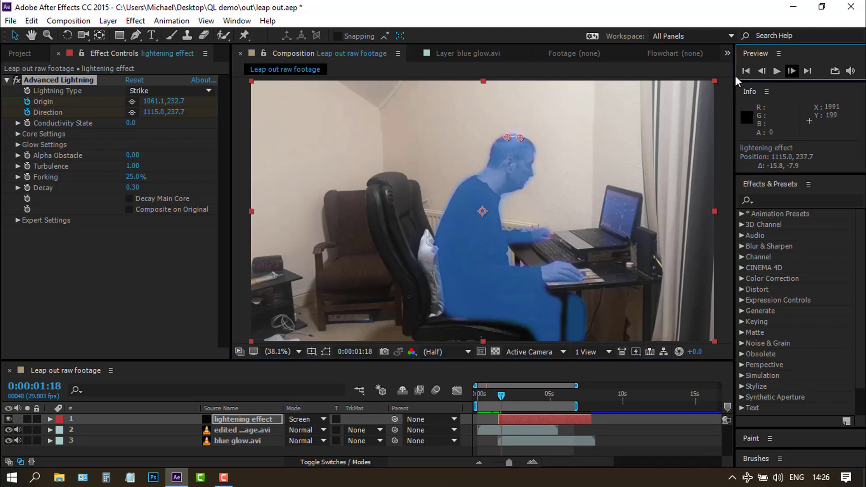
left_click_drag(505, 136, 526, 142)
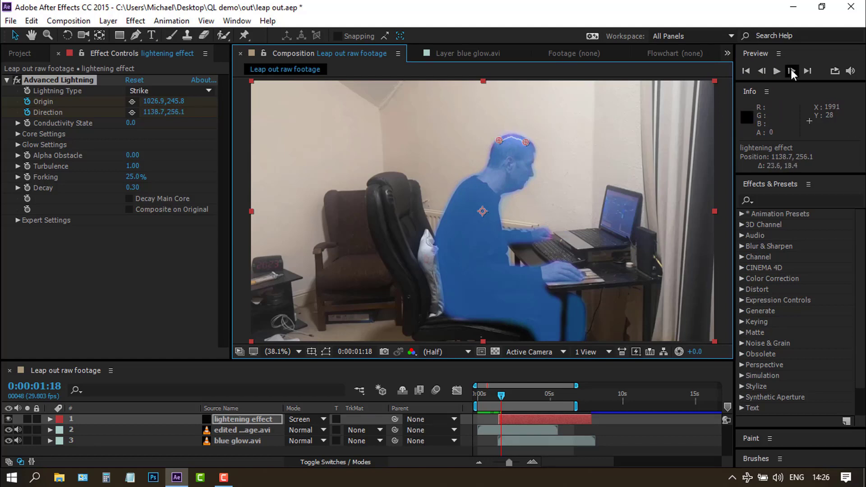
At 0:00:01:20, lower the lightning to the forehead with Origin about 998.0, 282.6 and Direction about 1162.3, 290.2
left_click(791, 71)
left_click(791, 71)
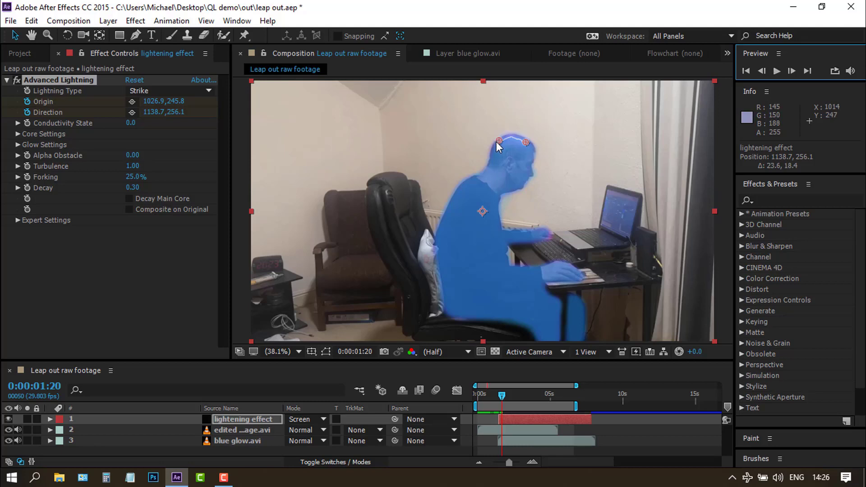
left_click_drag(496, 142, 532, 150)
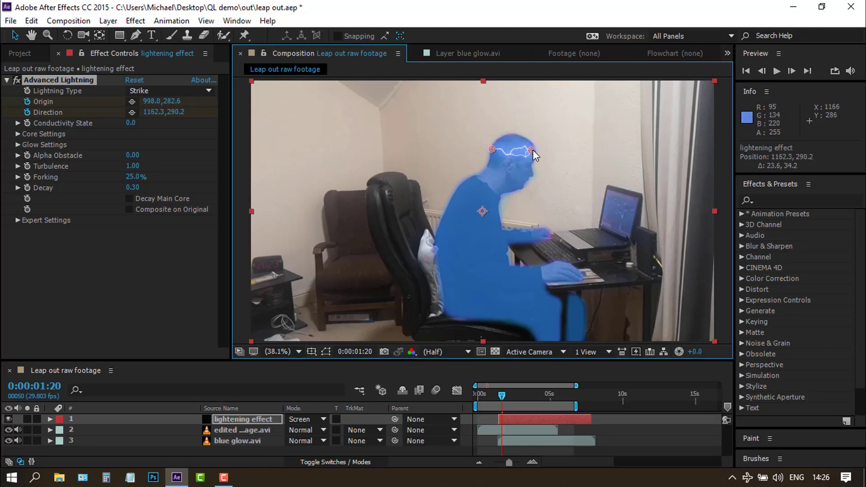
From 0:00:01:22, advance two frames at a time and keyframe the lightning's end points down the head to shoulder level
left_click(791, 71)
left_click(791, 71)
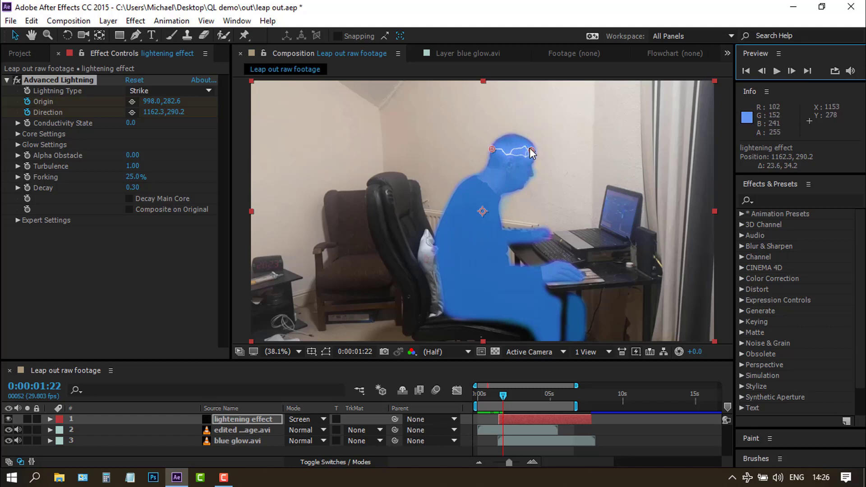
left_click_drag(531, 151, 467, 180)
key("Page_Down")
key("Page_Down")
key("Page_Down")
key("Page_Down")
key("Page_Down")
key("Page_Down")
key("Page_Down")
key("Page_Down")
Keyframe the lightning down the chest and back, with Origin about 779.9, 668.9 and Direction about 1054.6, 715.9 at 0:00:02:04
left_click_drag(530, 177, 516, 189)
left_click_drag(466, 180, 454, 193)
left_click_drag(516, 189, 506, 253)
left_click(792, 71)
left_click(791, 71)
left_click(791, 71)
left_click(791, 71)
left_click_drag(455, 193, 440, 245)
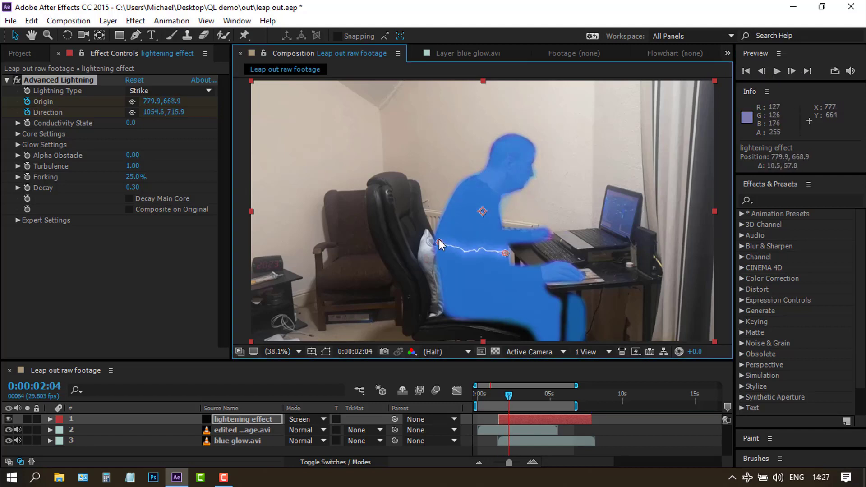
Every two frames up to 0:00:02:14, keyframe the lightning from waist to lap, bringing Origin to about 856.1, 981.6 and Direction to about 1251.7, 902.5
key("Page_Down")
key("Page_Down")
left_click_drag(506, 253, 541, 285)
key("Page_Down")
key("Page_Down")
left_click_drag(439, 242, 438, 285)
key("Page_Down")
key("Page_Down")
left_click_drag(540, 285, 553, 291)
key("Page_Down")
key("Page_Down")
left_click_drag(442, 293, 457, 317)
key("Page_Down")
key("Page_Down")
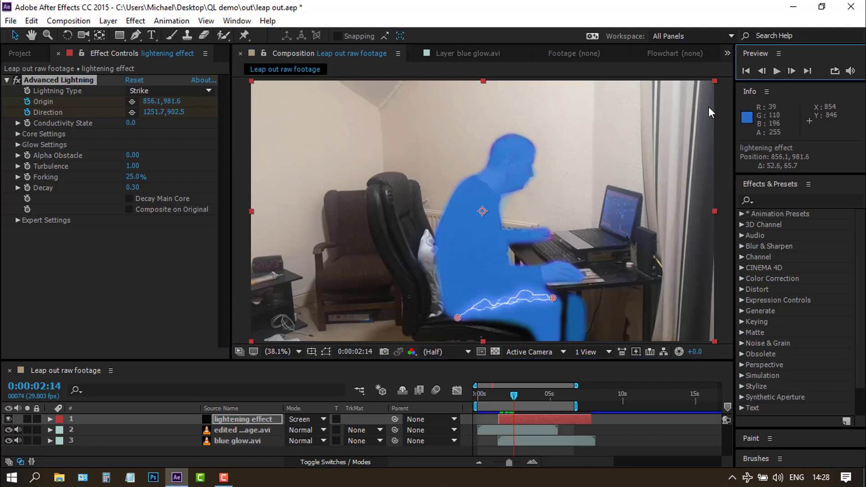
Keyframe the lightning down the legs until 0:00:02:22, bringing Origin to about 1174.1, 1113.0 and Direction to about 1272.7, 1068.0
left_click_drag(553, 298, 557, 309)
key("Page_Down")
key("Page_Down")
left_click_drag(457, 318, 509, 323)
key("Page_Down")
key("Page_Down")
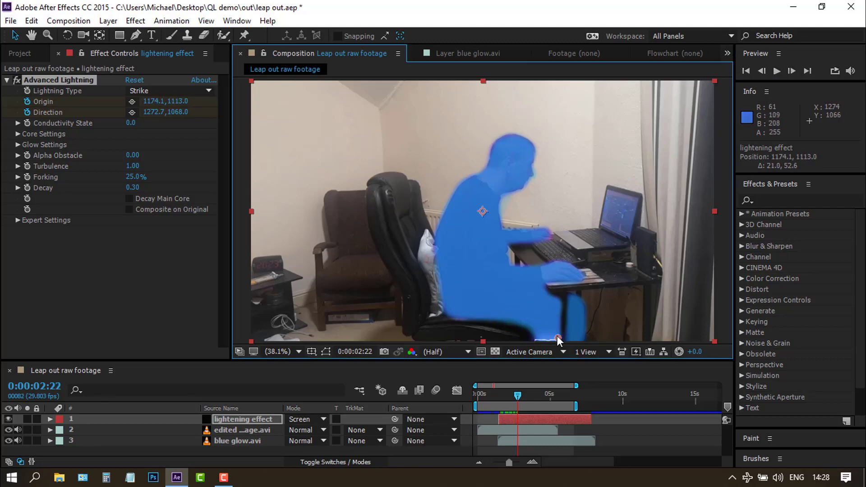
Play the composition from the first frame to preview the lightning running down the blue figure, and return to the start
key("Home")
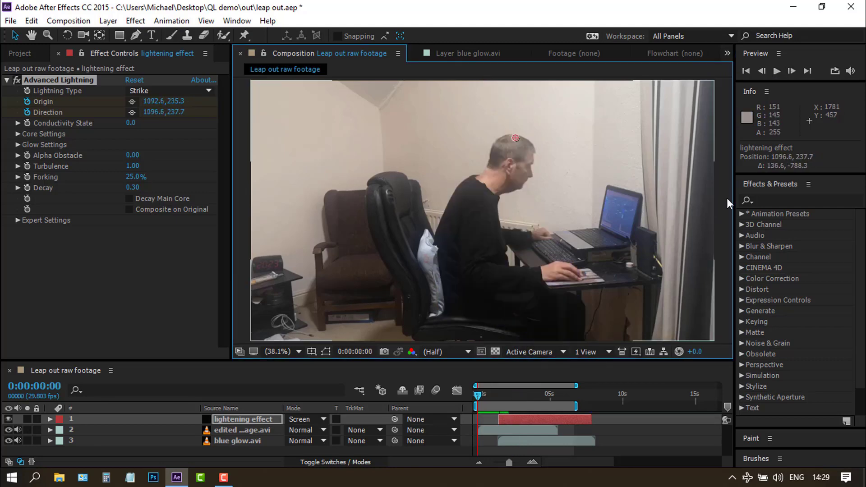
left_click(776, 71)
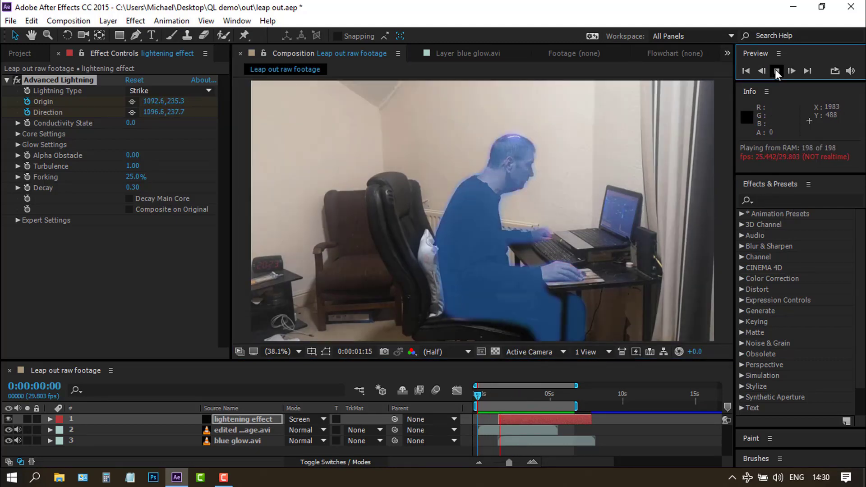
left_click(776, 70)
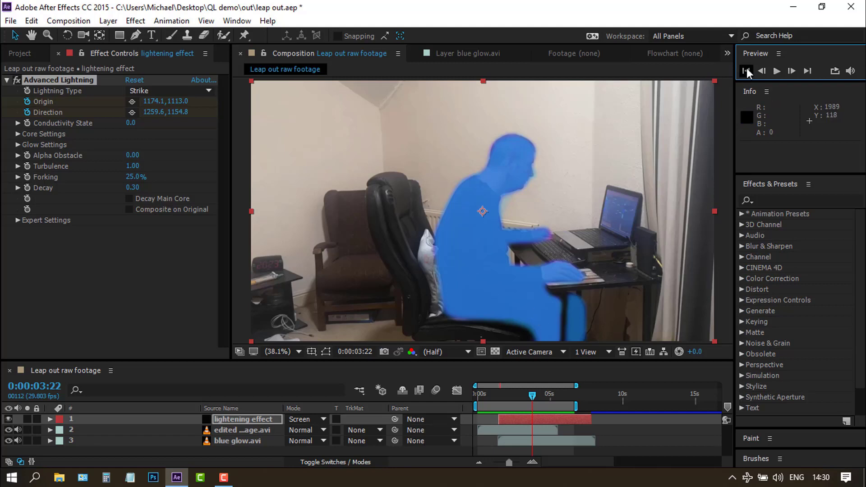
left_click(746, 71)
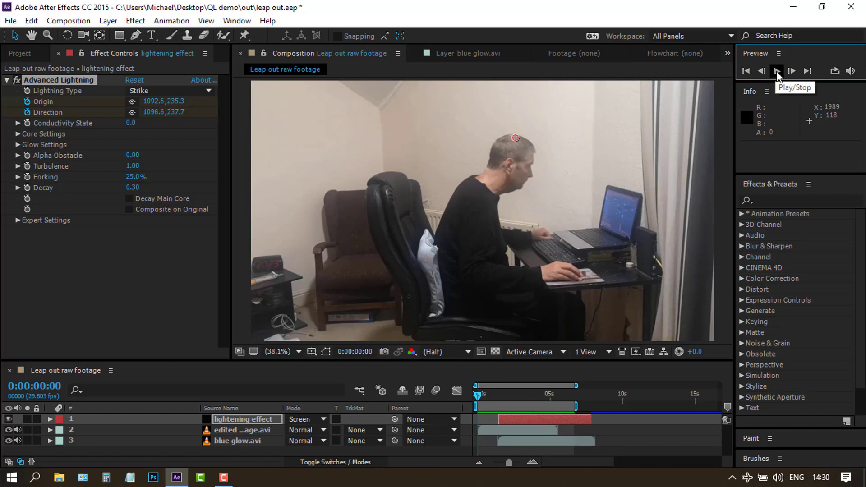
Replay the composition to check the finished lightning animation on the blue figure, stopping at 0:00:03:16 and going back to the first frame
left_click(776, 73)
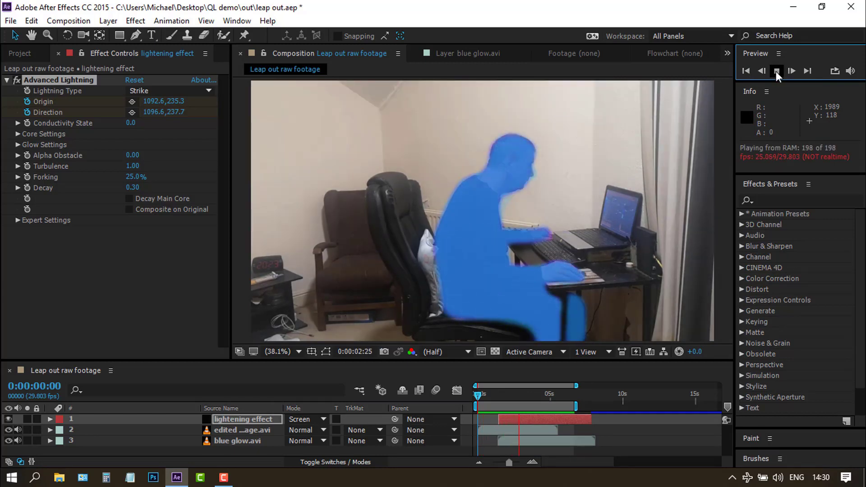
left_click(776, 71)
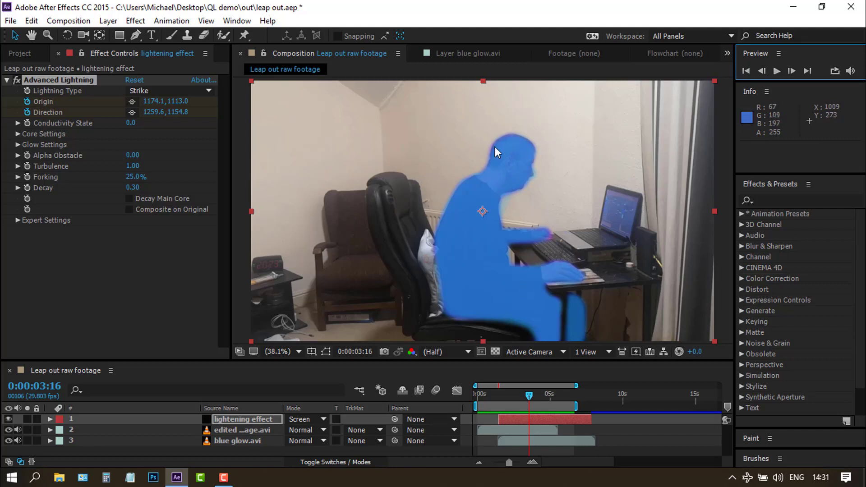
left_click(745, 71)
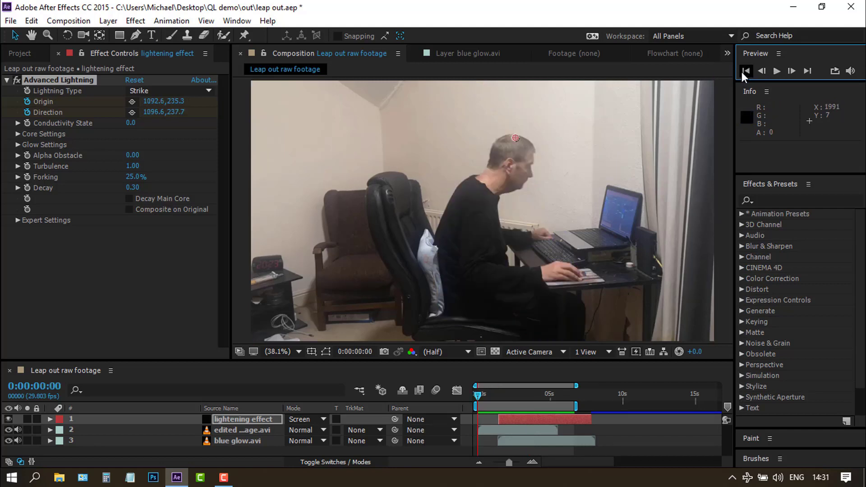
Turn on Composite on Original for the Advanced Lightning effect and change its Core Color to a strong blue
left_click(130, 209)
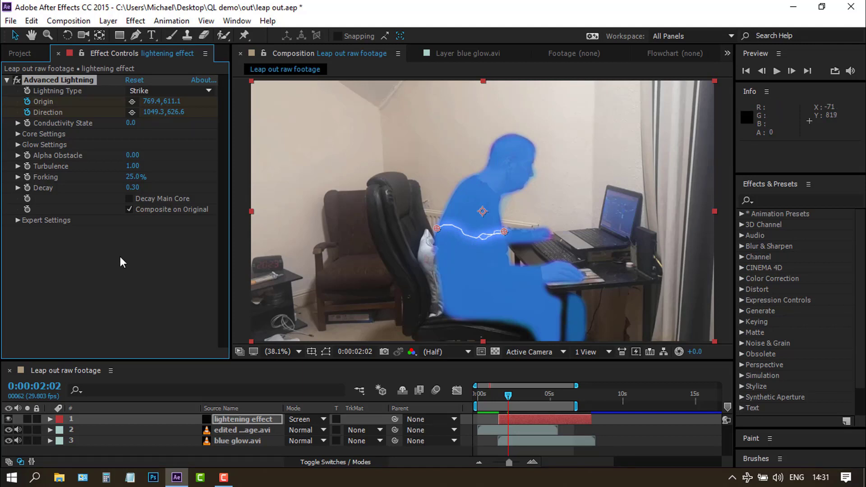
left_click(17, 133)
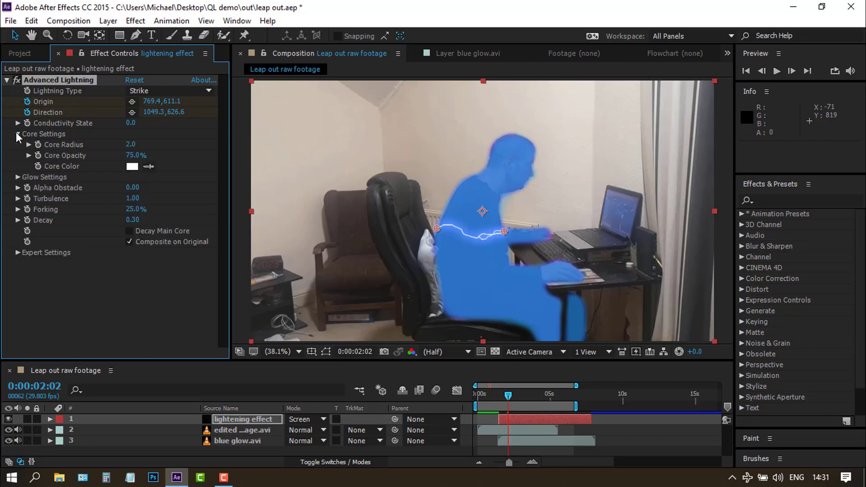
left_click(132, 166)
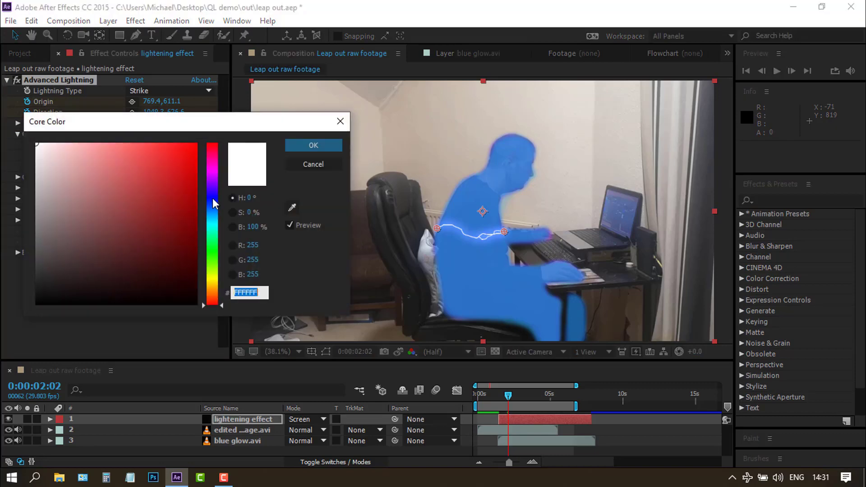
left_click(212, 198)
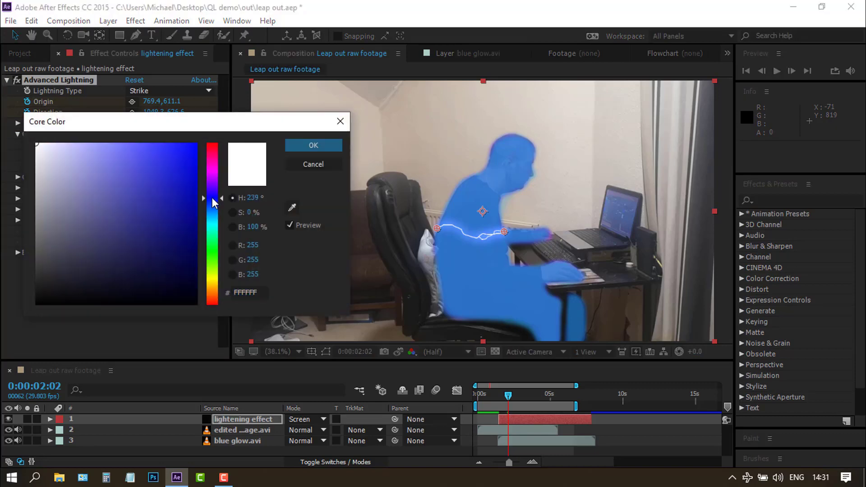
left_click(302, 143)
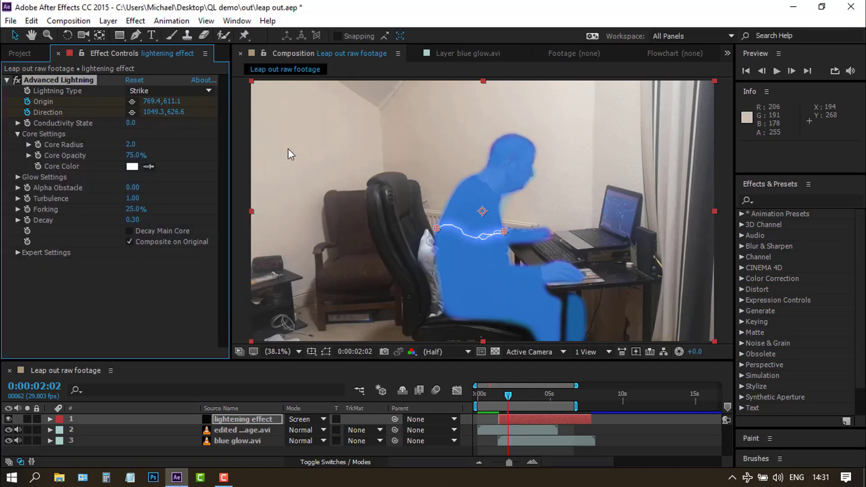
left_click(131, 167)
left_click(310, 145)
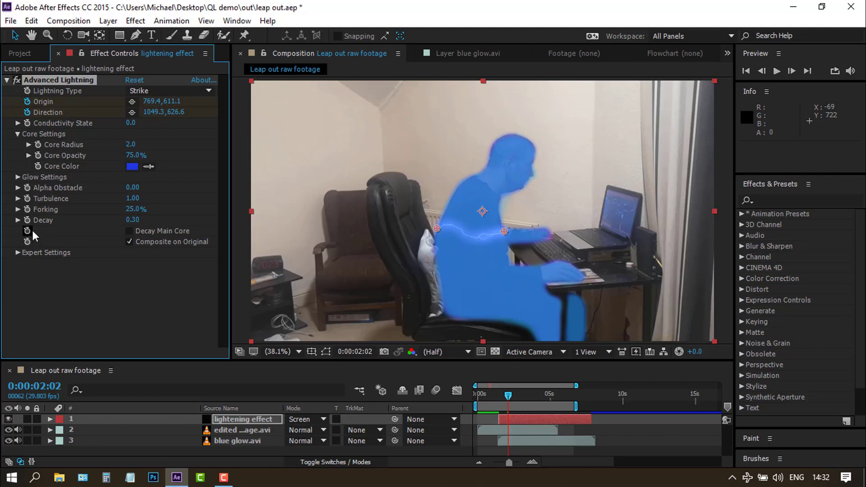
Set the lightning's Glow Color to the lighter blue 5465E6 and play the composition to preview the new colours
left_click(17, 177)
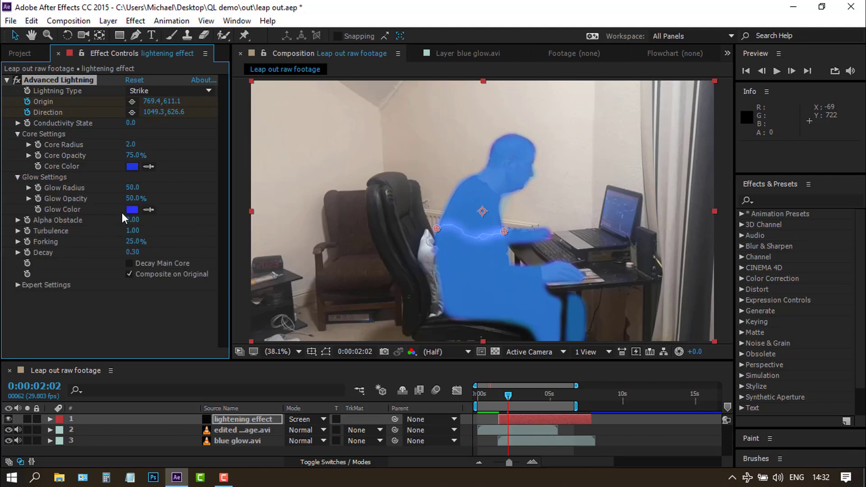
left_click(131, 210)
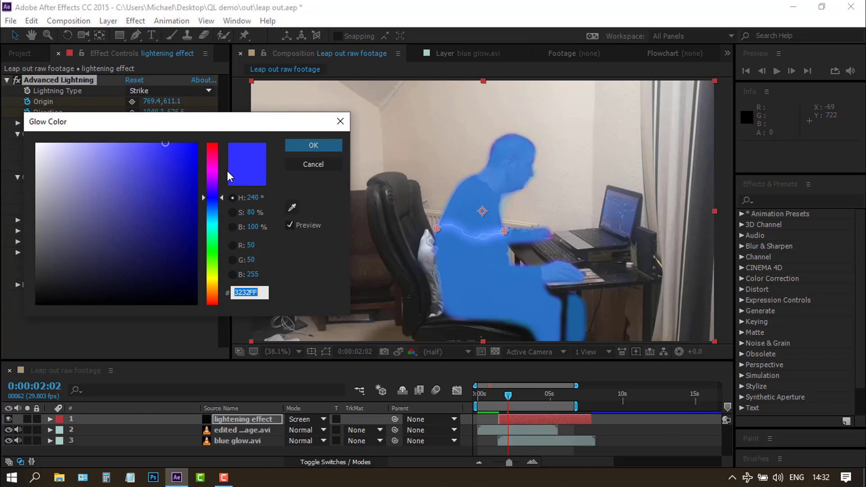
left_click(202, 200)
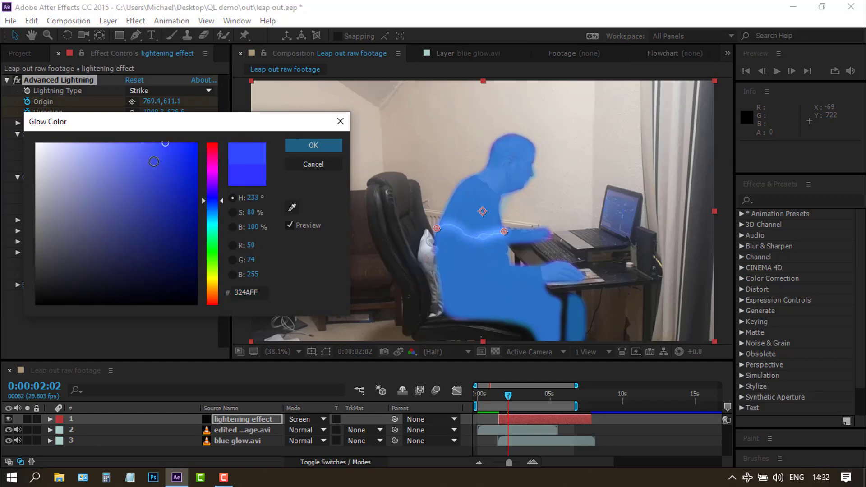
left_click(139, 158)
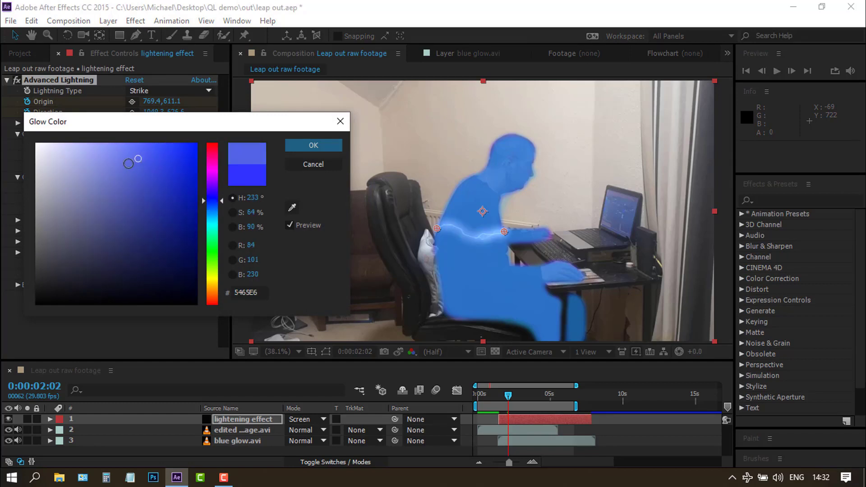
left_click(302, 145)
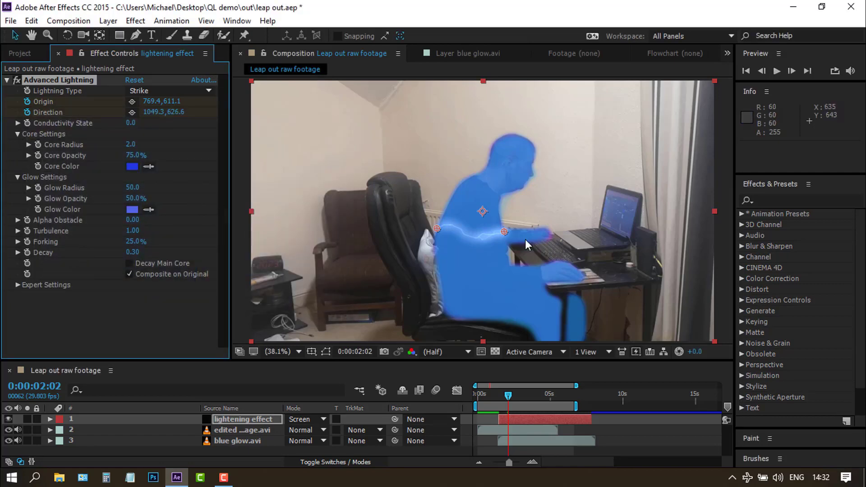
left_click(776, 71)
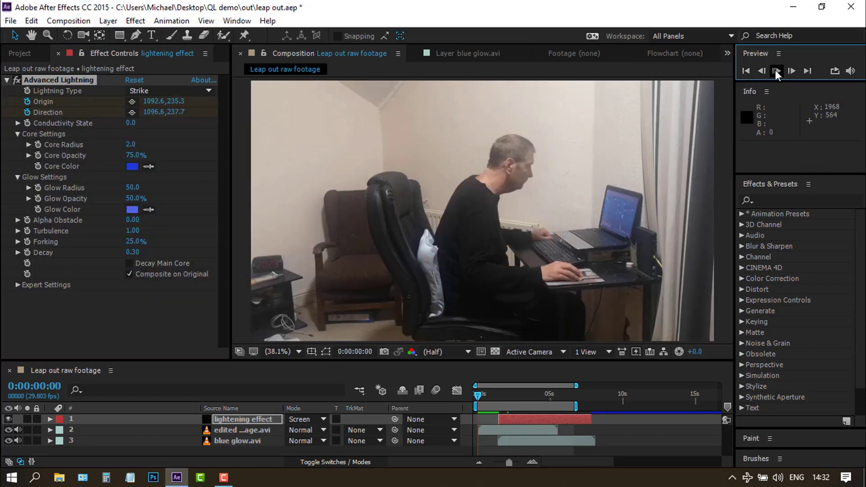
left_click(776, 70)
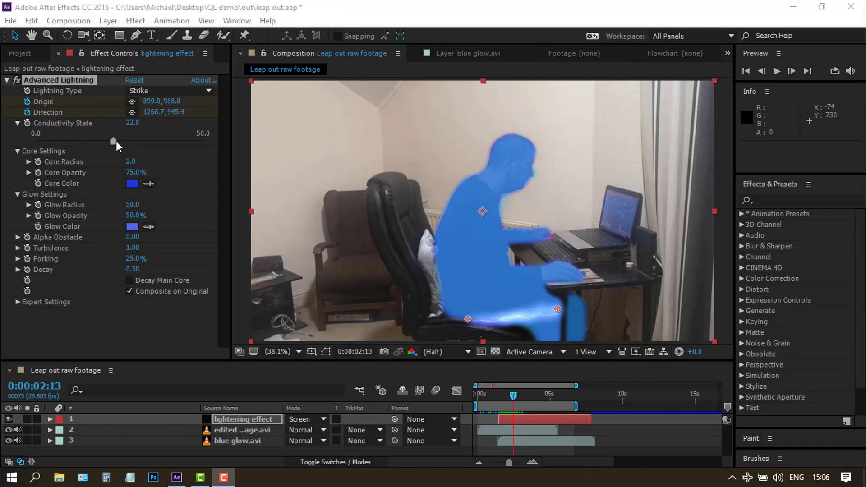
Adjust the lightning at 0:00:02:13 with Conductivity State 17.4, Turbulence 1.17 and Forking about 87.3%
left_click_drag(116, 140, 96, 141)
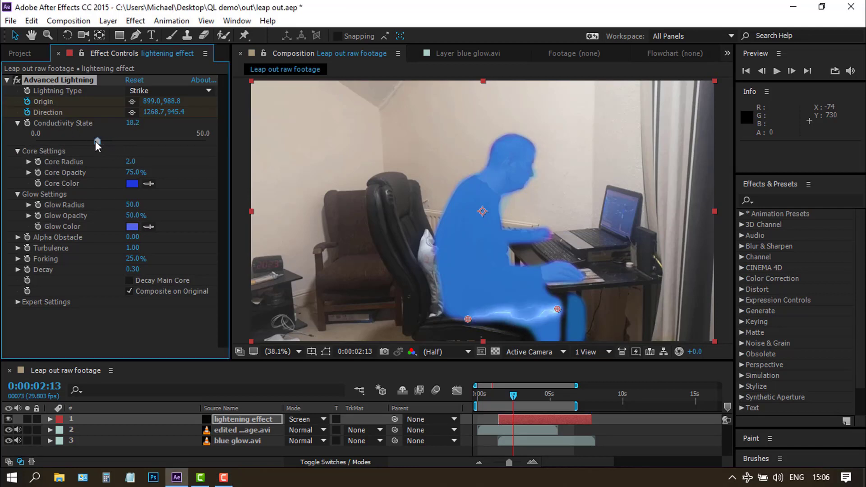
left_click(17, 247)
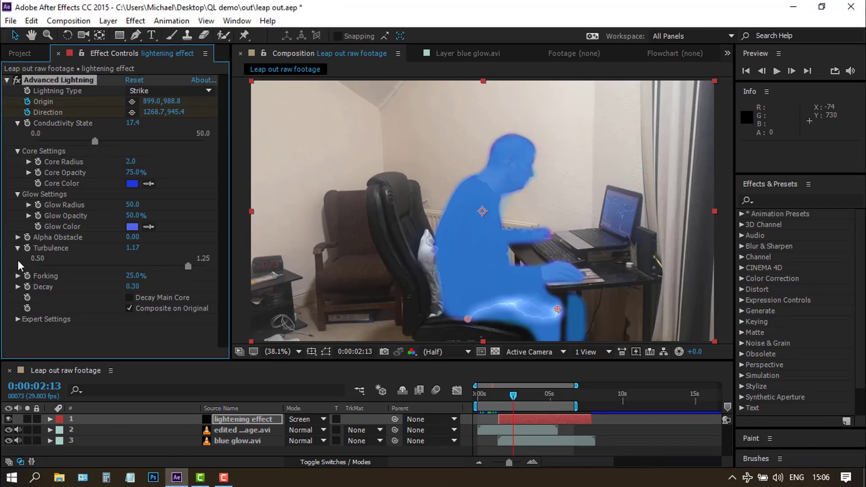
left_click(18, 275)
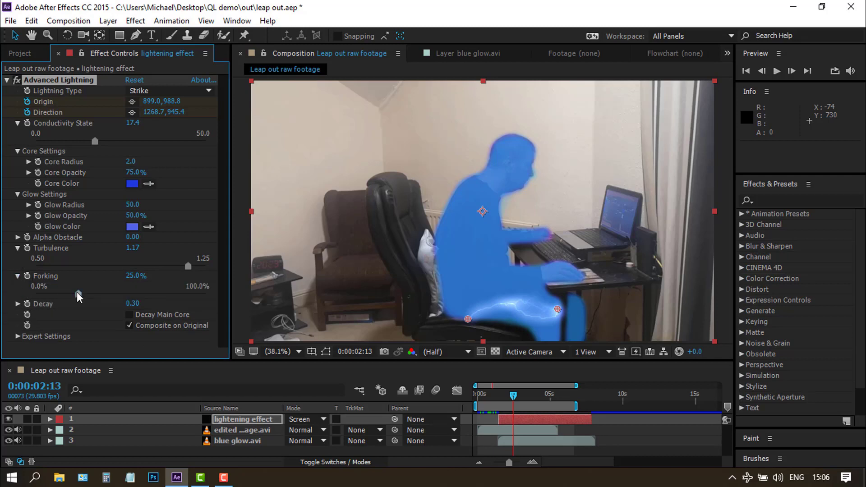
left_click_drag(76, 293, 184, 298)
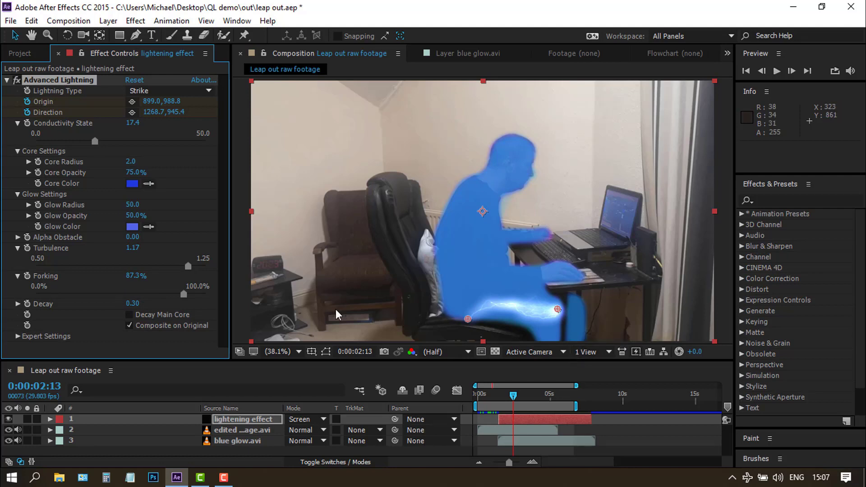
Review the recoloured lightning in playback and stop at 0:00:01:17, where it starts at the head
mouse_move(513, 396)
left_mouse_down()
mouse_move(519, 401)
mouse_move(503, 398)
mouse_move(513, 399)
left_mouse_up()
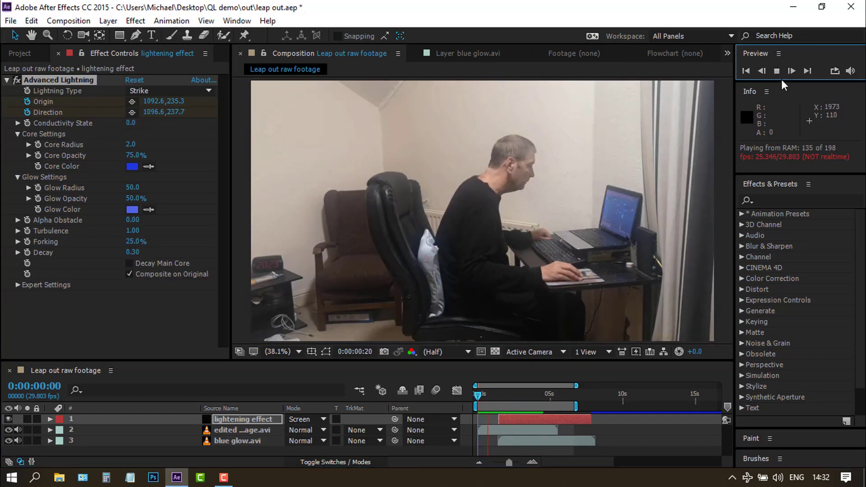
left_click(777, 71)
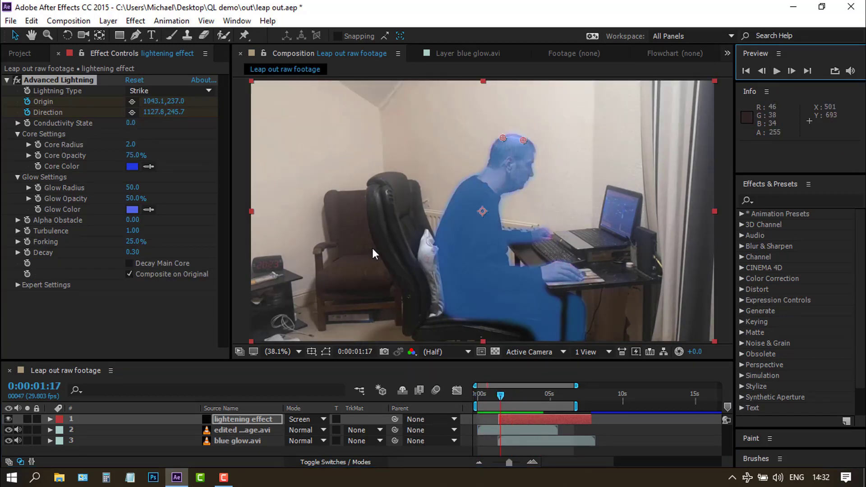
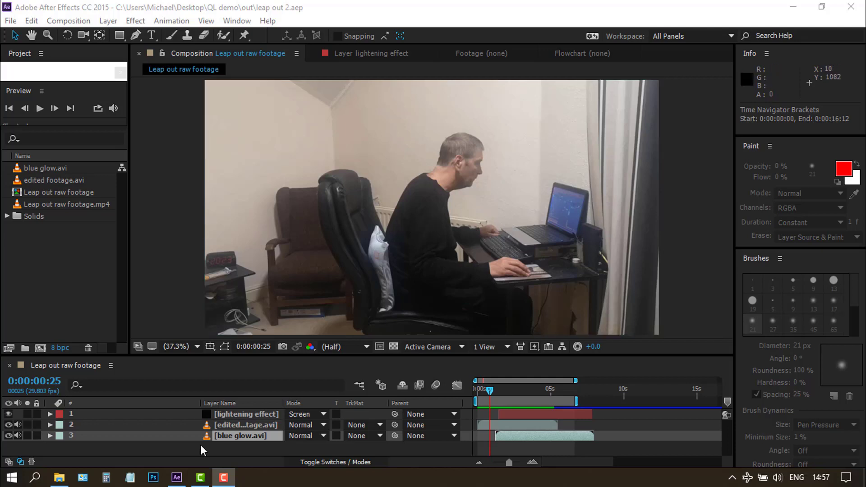
Duplicate the blue glow.avi layer and rename the lower copy to "white glow"
left_click(245, 439)
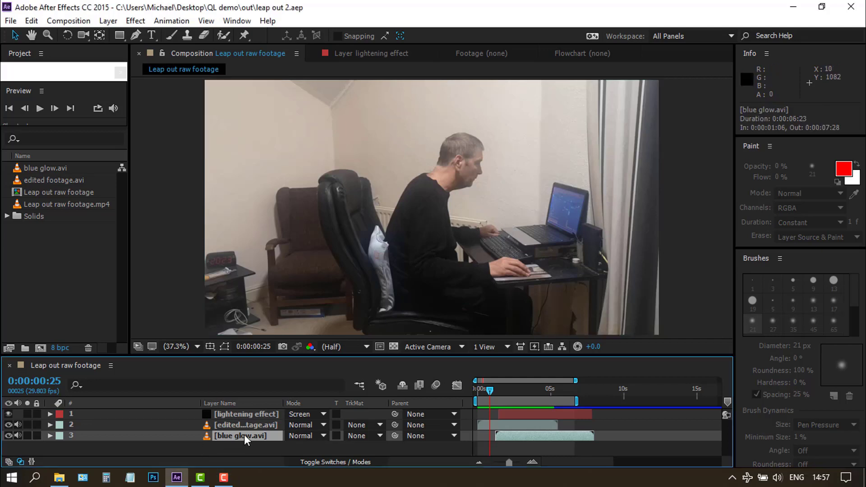
key("ctrl+d")
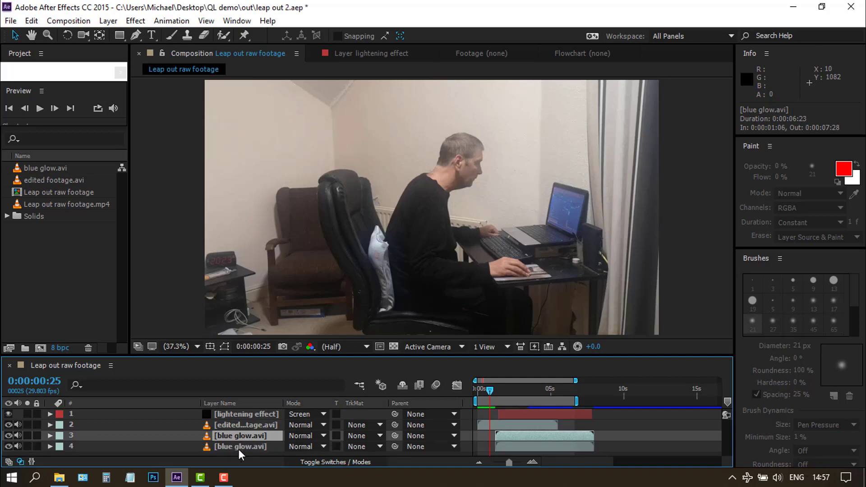
right_click(240, 451)
left_click(405, 74)
type("white glow")
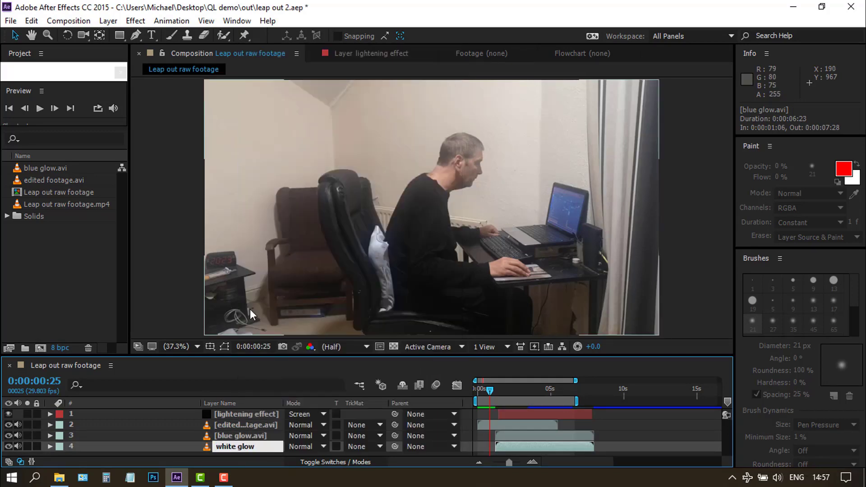
key("Return")
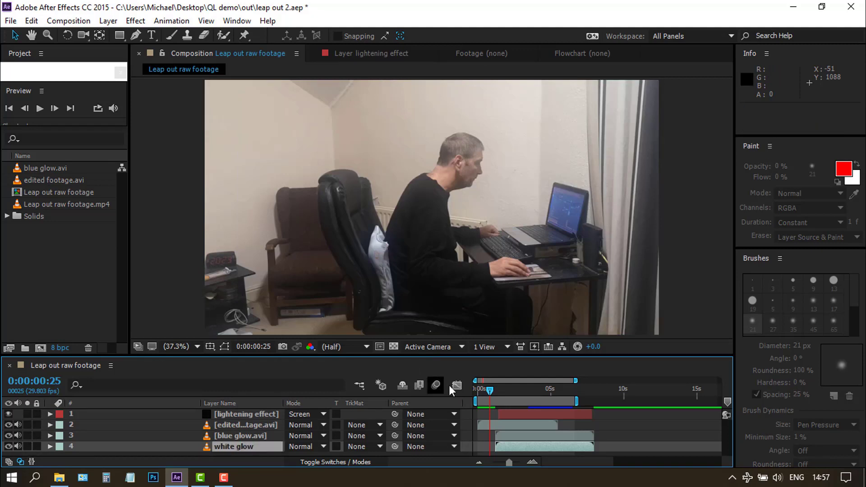
Solo the white glow layer at 0:00:02:20 and choose the Brush tool with the very pale blue foreground colour E1F6FA
left_click_drag(490, 391, 519, 396)
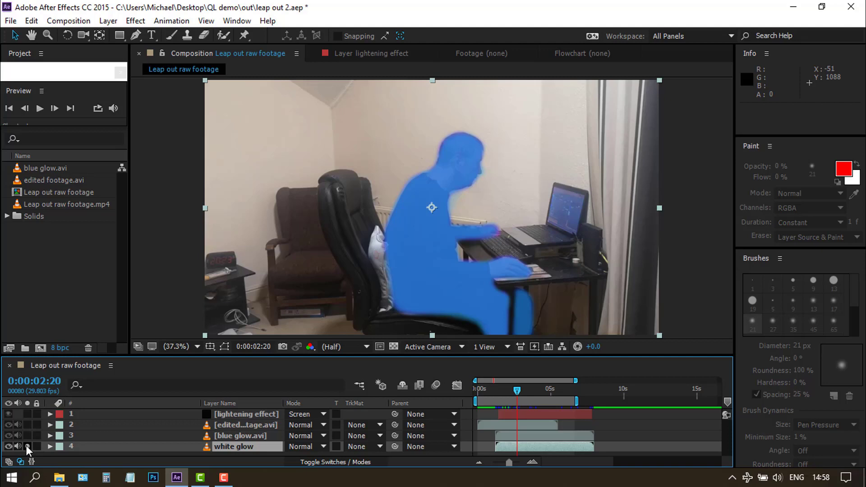
left_click(173, 38)
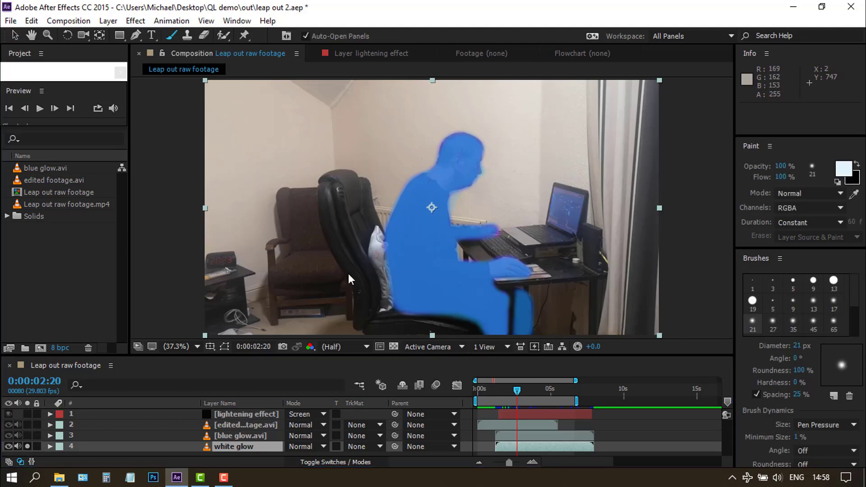
left_click(843, 169)
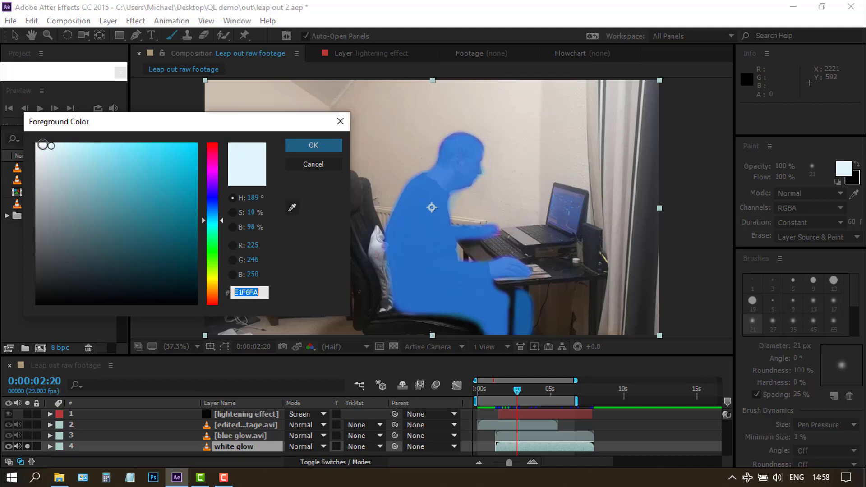
left_click(303, 145)
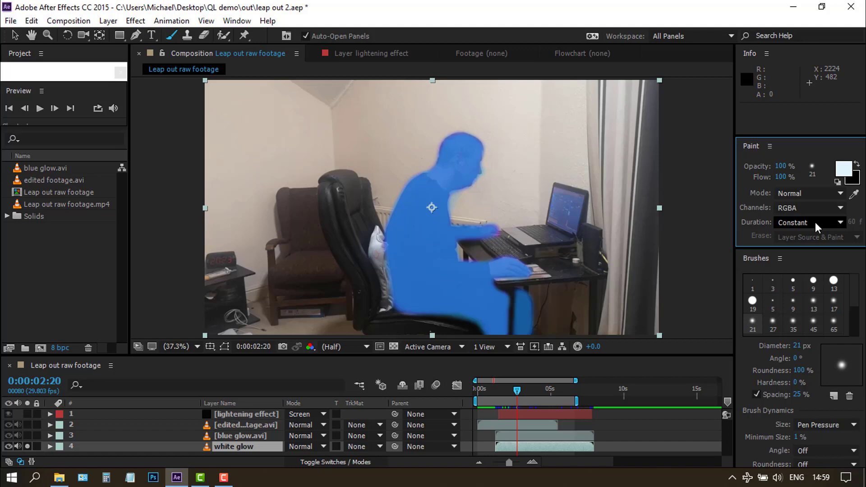
Open the white glow layer in an enlarged Layer view, paint a pale stroke across the lowest visible part of the legs, and advance one frame
double_click(288, 158)
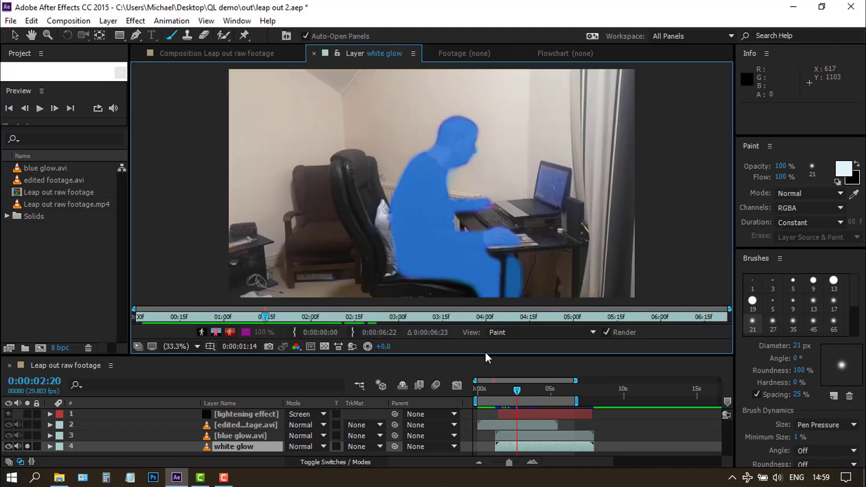
left_click_drag(486, 357, 494, 453)
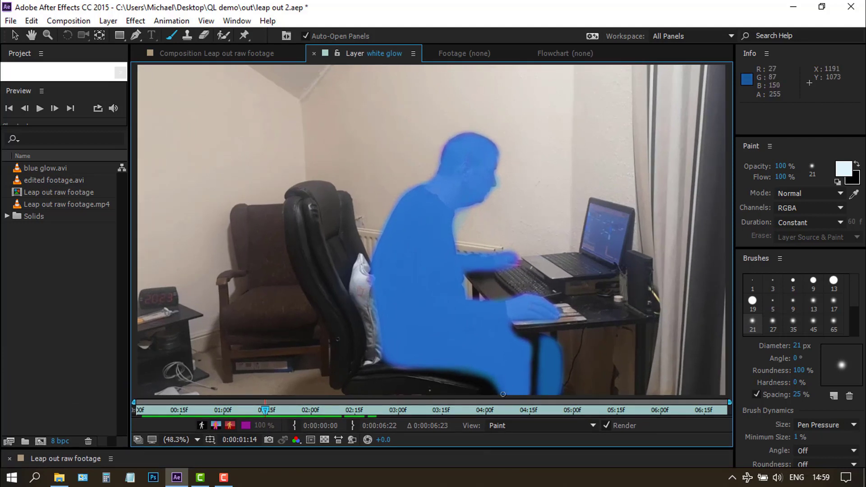
left_click_drag(503, 394, 559, 395)
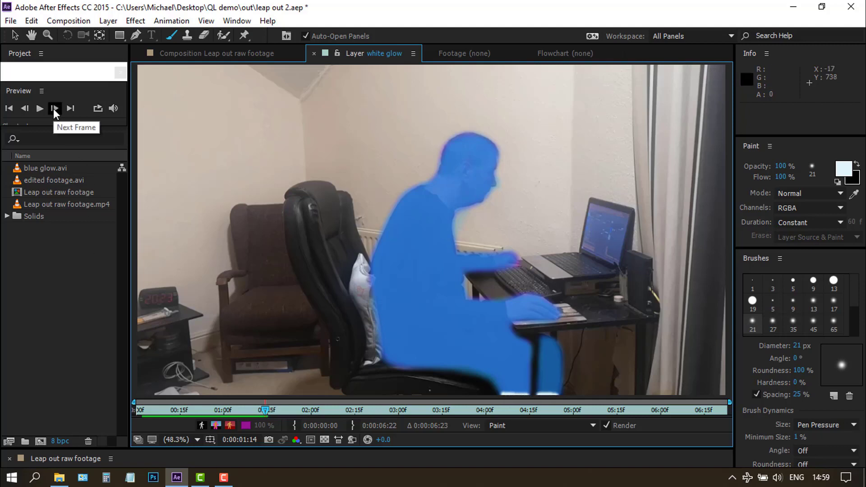
left_click(54, 108)
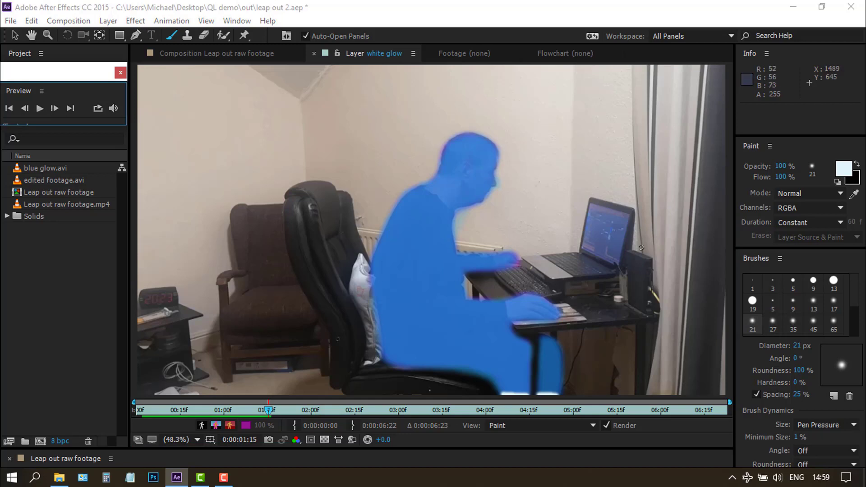
At 0:00:01:15, thicken the pale band across the legs, dot the lower back and both hands, and advance one frame
left_click(501, 393)
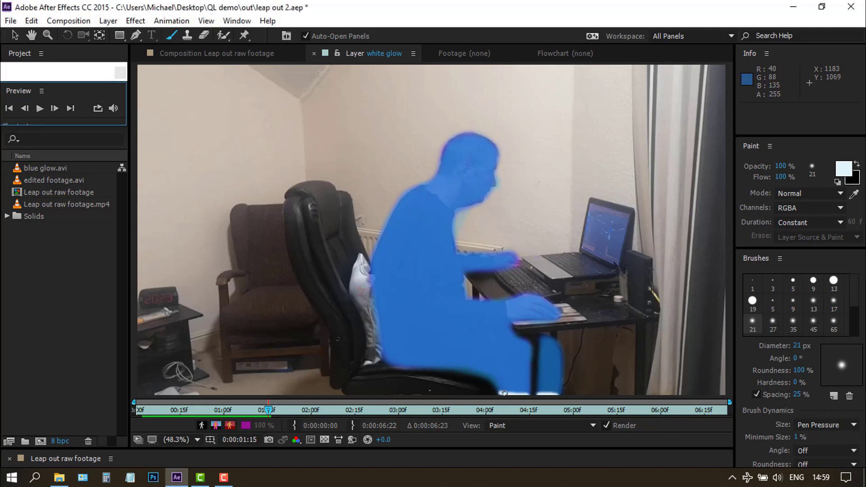
left_click_drag(529, 393, 558, 393)
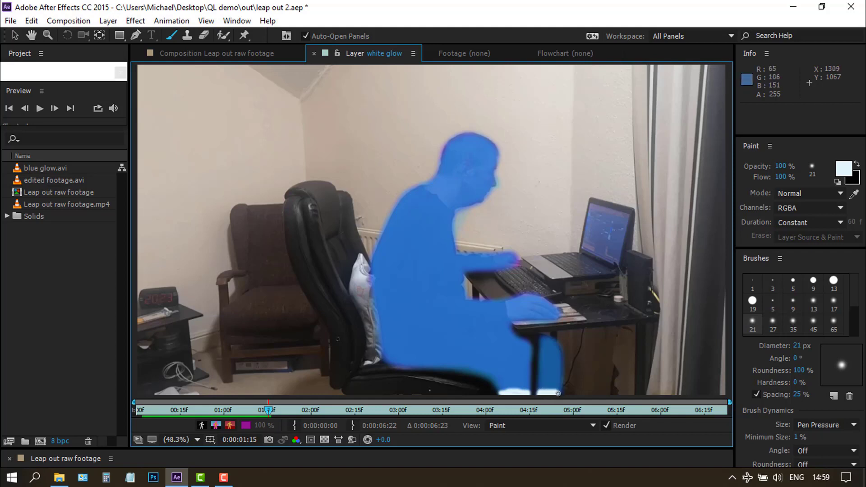
left_click(373, 275)
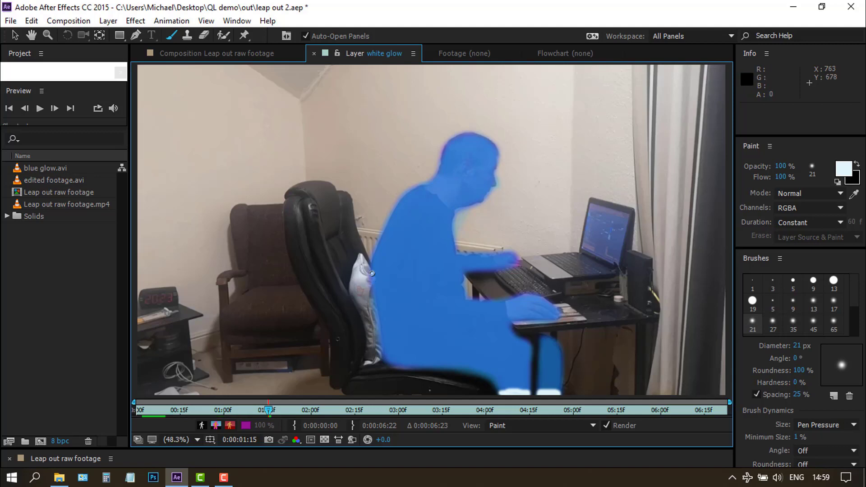
left_click(512, 257)
left_click(556, 317)
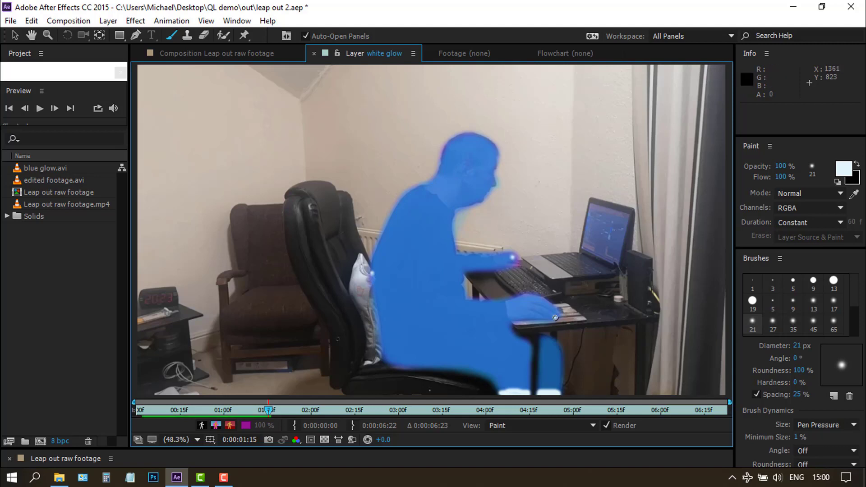
left_click(54, 109)
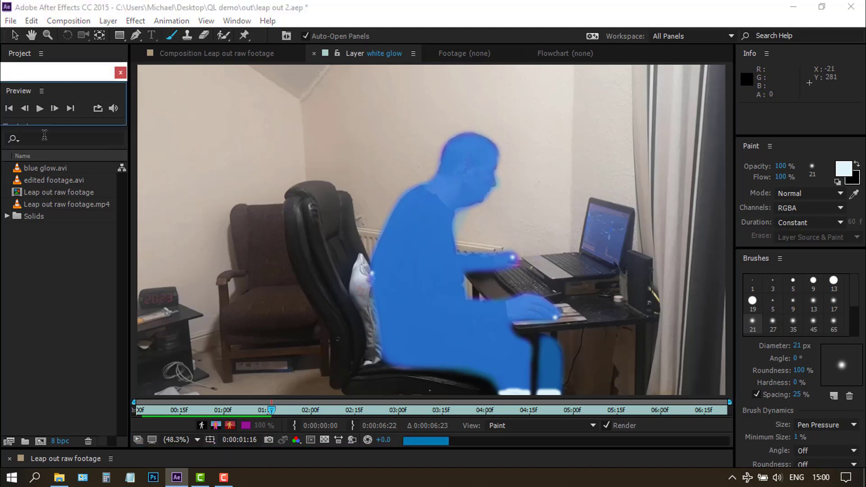
Enlarge the pale spots on the back and legs, add one on the upper arm, and extend the back spot at 0:00:01:17
left_click(372, 273)
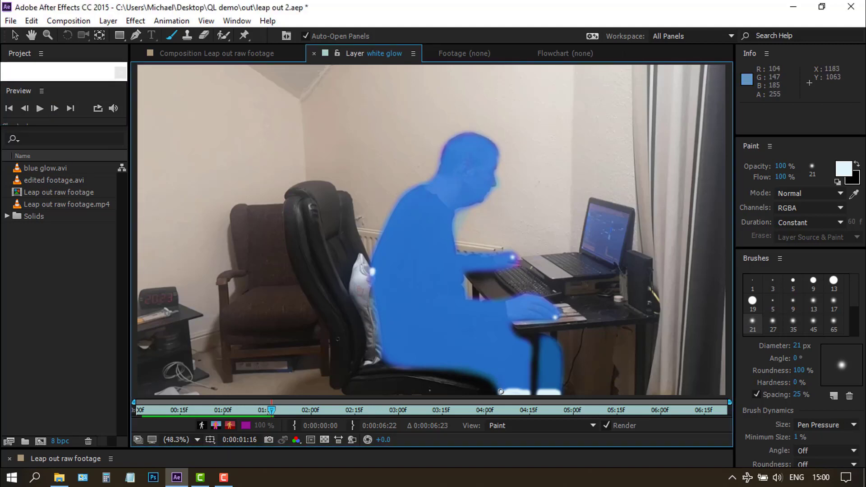
left_click_drag(501, 391, 539, 391)
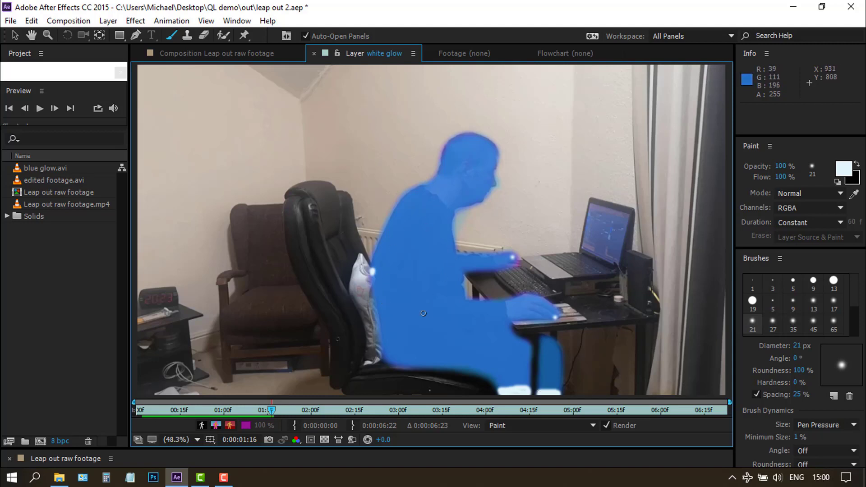
left_click(419, 220)
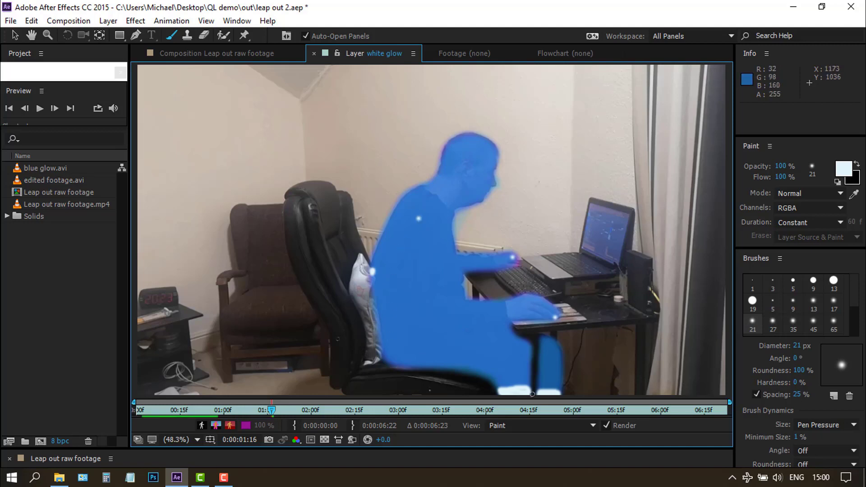
left_click(52, 111)
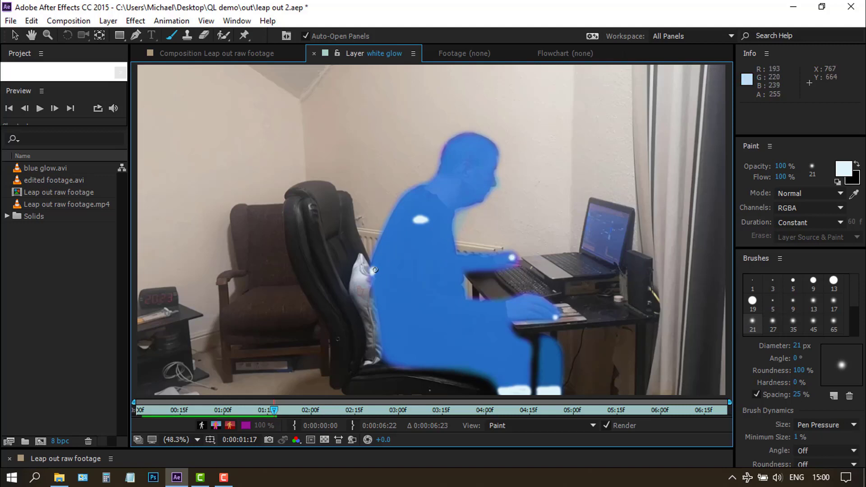
left_click_drag(375, 270, 376, 276)
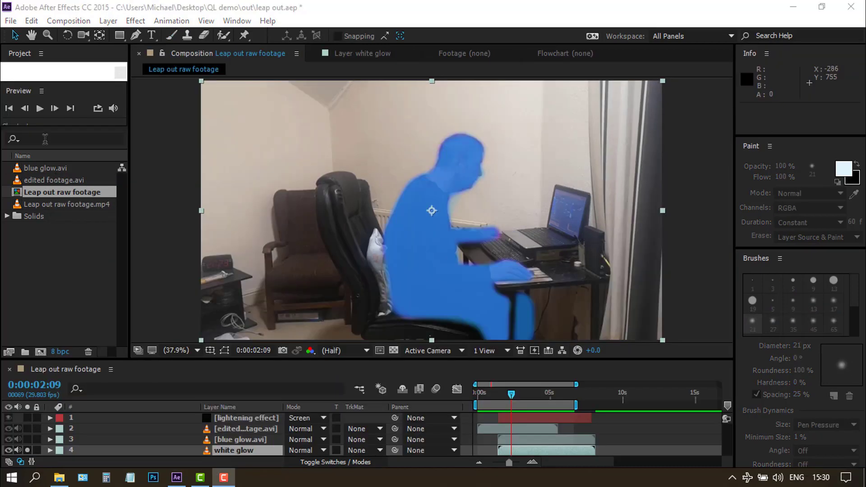
Play back the painted white glow layer in the composition and return to 0:00:01:21
left_click(37, 109)
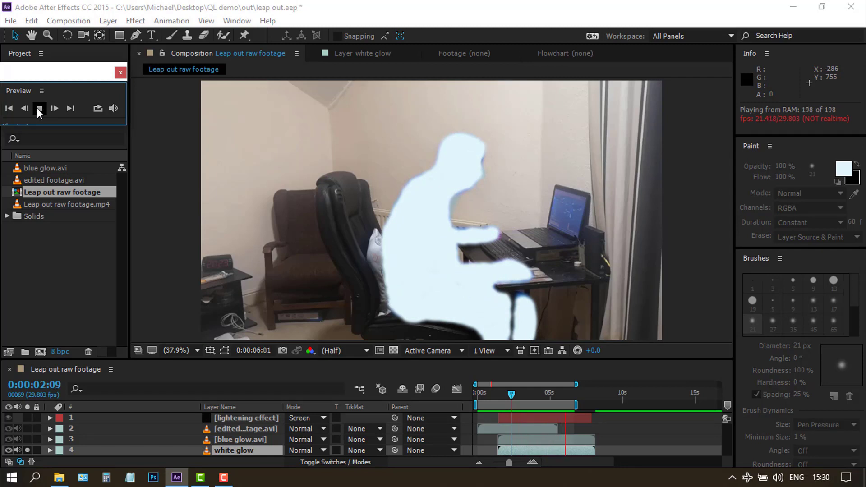
left_click(40, 109)
left_click(499, 394)
left_click_drag(499, 395, 502, 395)
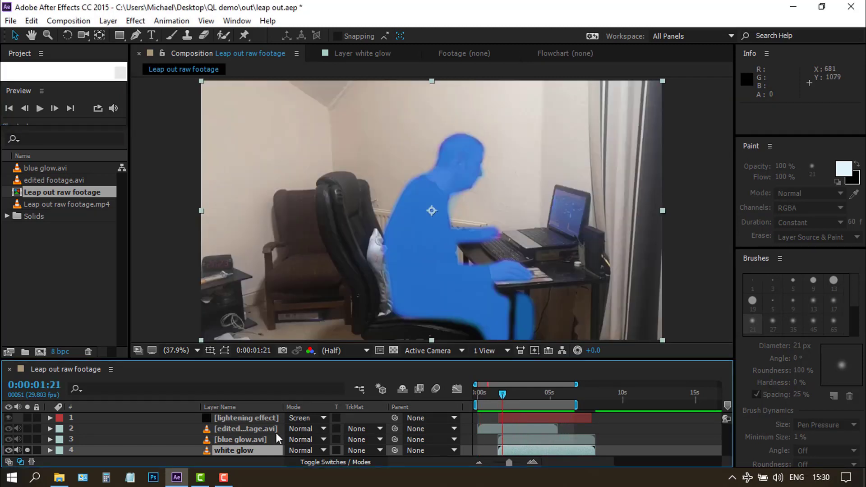
Time-stretch the white glow layer to a stretch factor of 120, holding its in-point in place
right_click(235, 449)
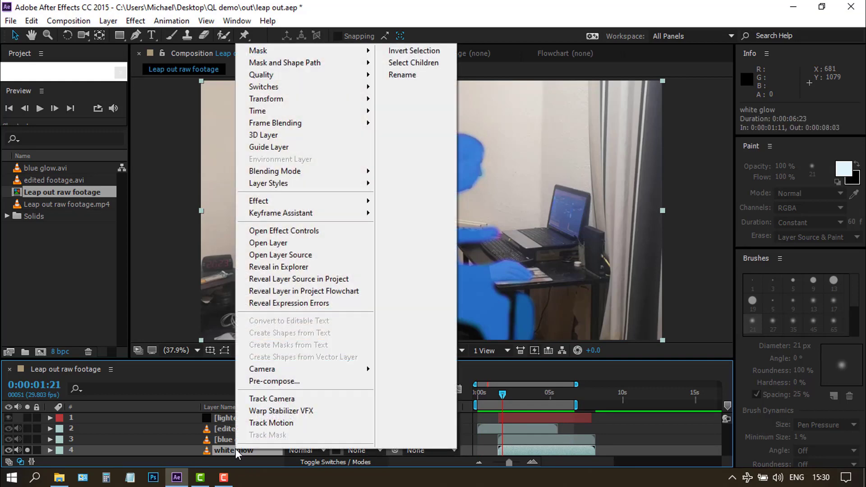
mouse_move(273, 116)
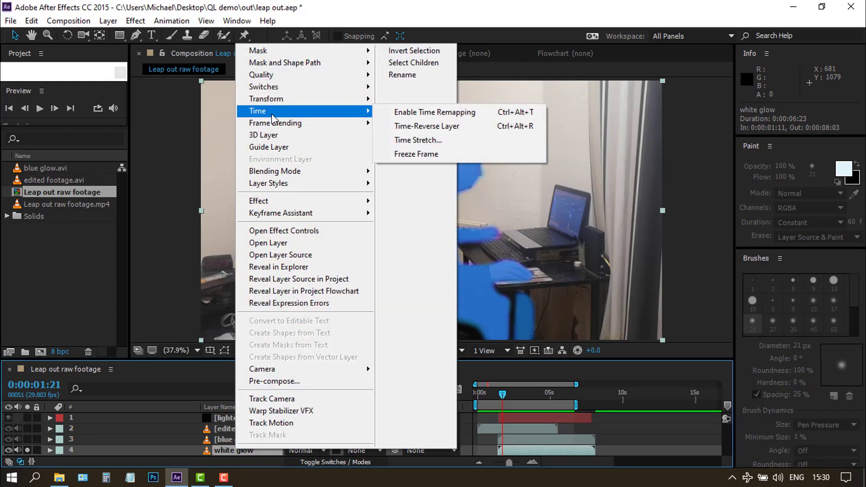
left_click(416, 139)
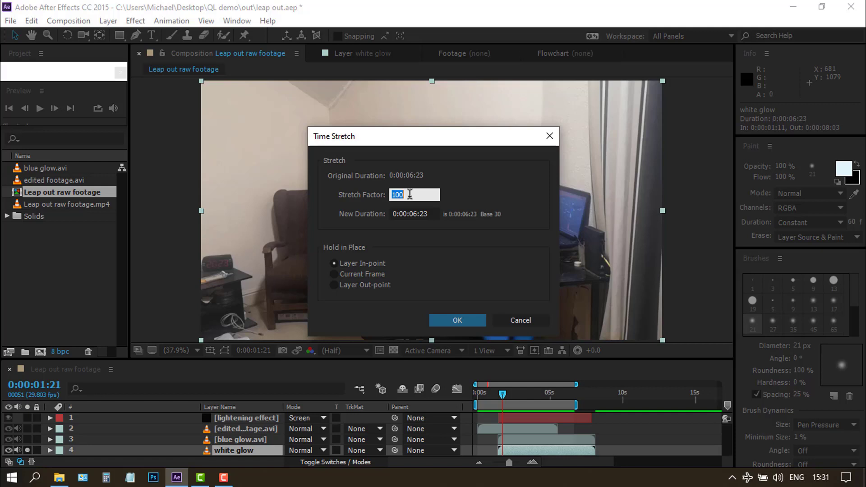
left_click(414, 194)
key("BackSpace")
key("BackSpace")
key("BackSpace")
type("120")
left_click(443, 323)
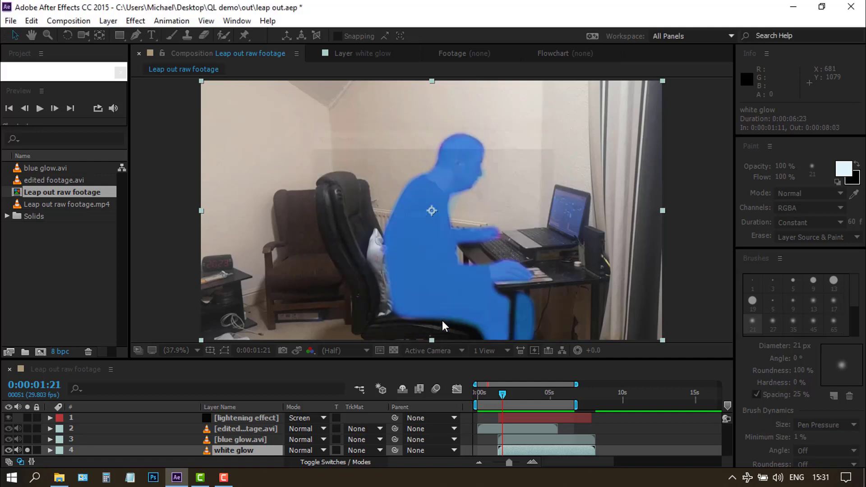
Review the stretched white glow in playback, first soloed and again from the start with the raw and lightning layers shown
left_click(40, 108)
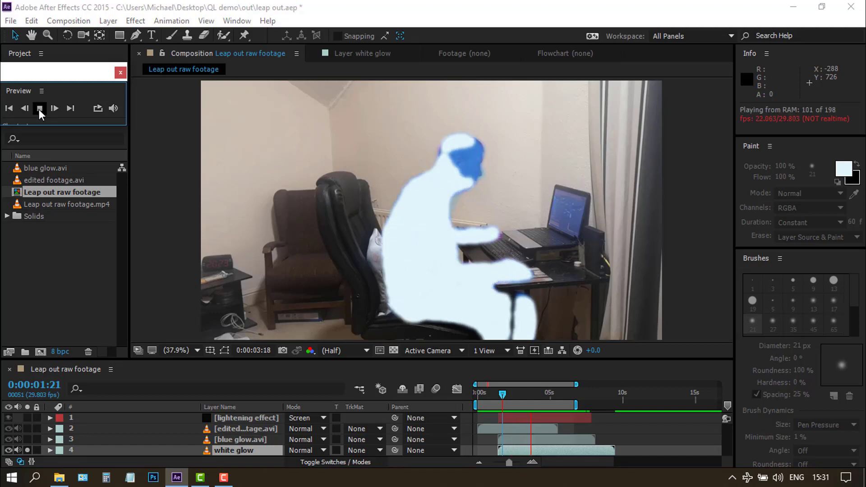
left_click(39, 108)
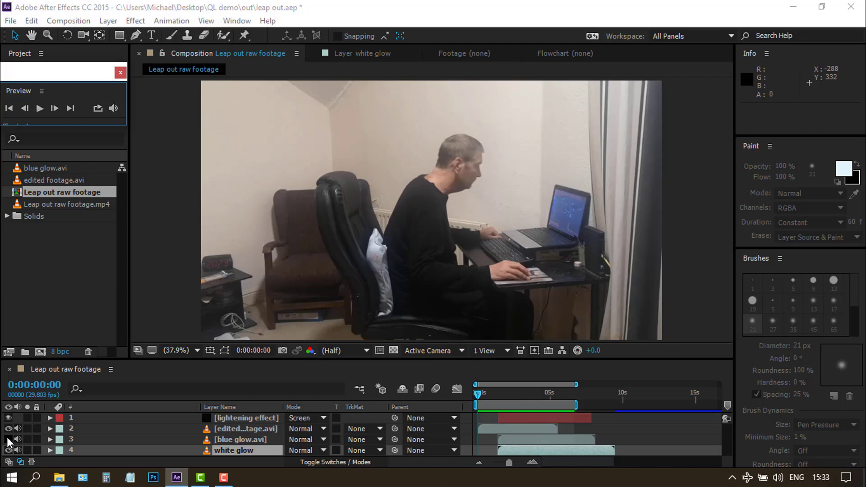
left_click(40, 110)
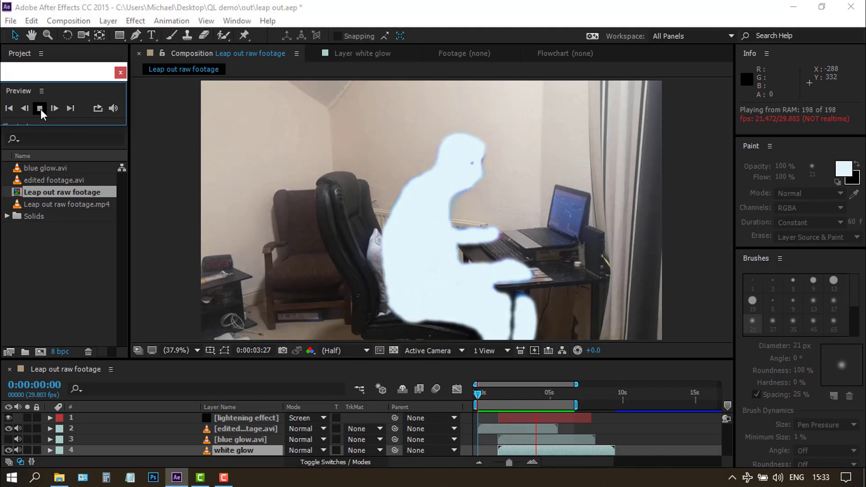
key("space")
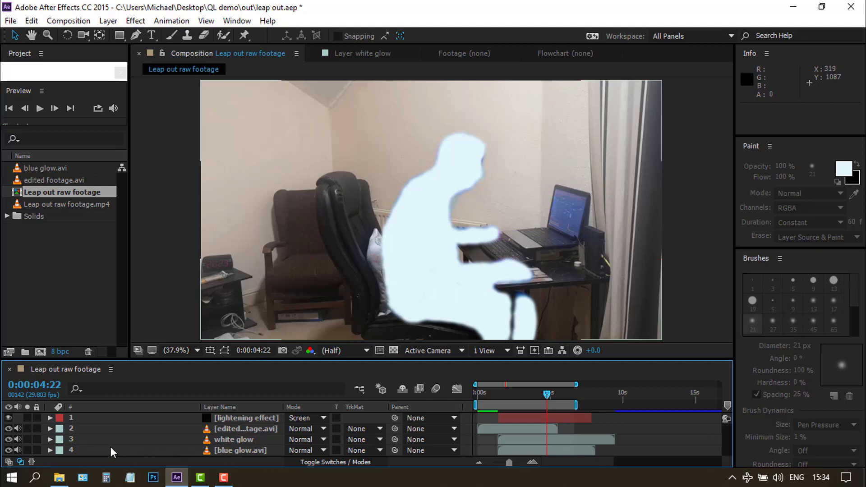
Lower the white glow layer's opacity to 59% and preview the composition from the start
left_click(49, 439)
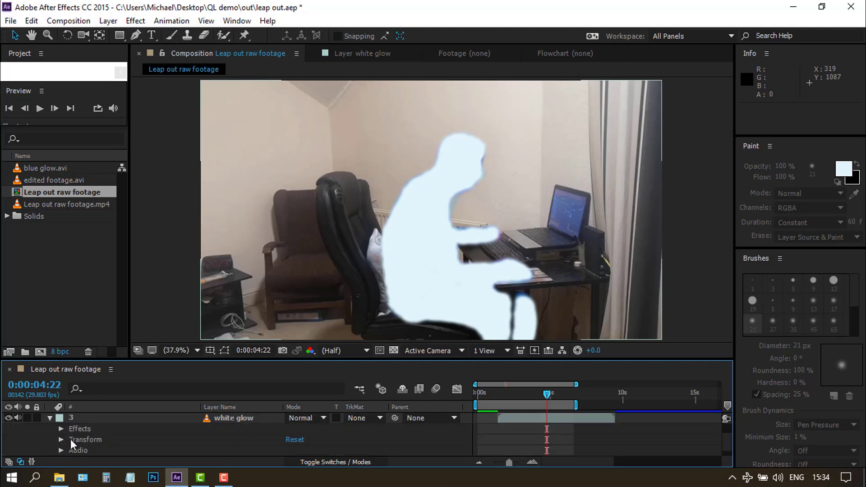
left_click(61, 439)
scroll(145, 427, "down", 3)
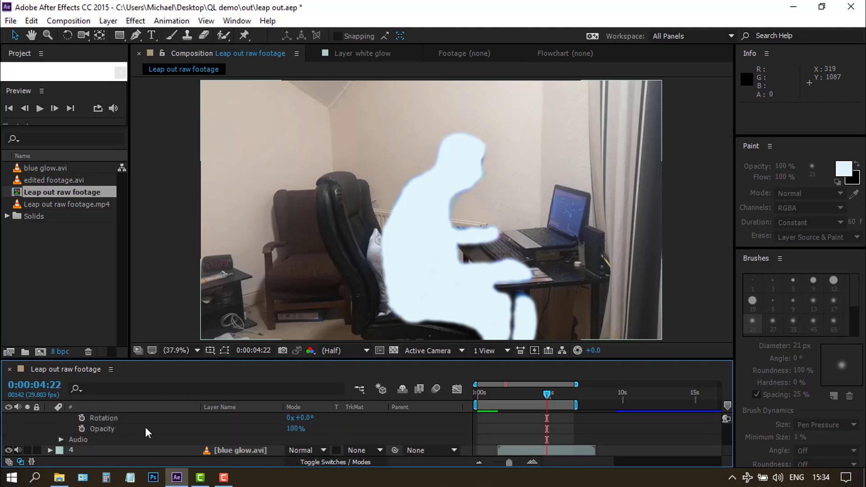
left_click(117, 428)
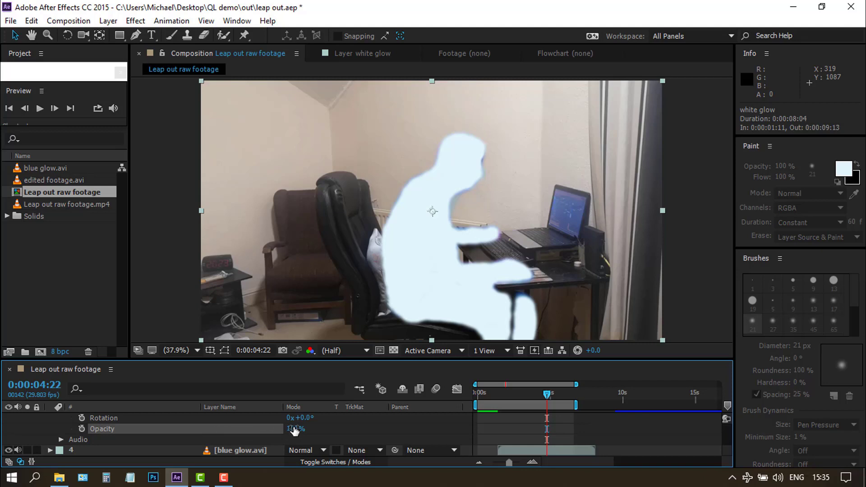
left_click_drag(293, 429, 268, 428)
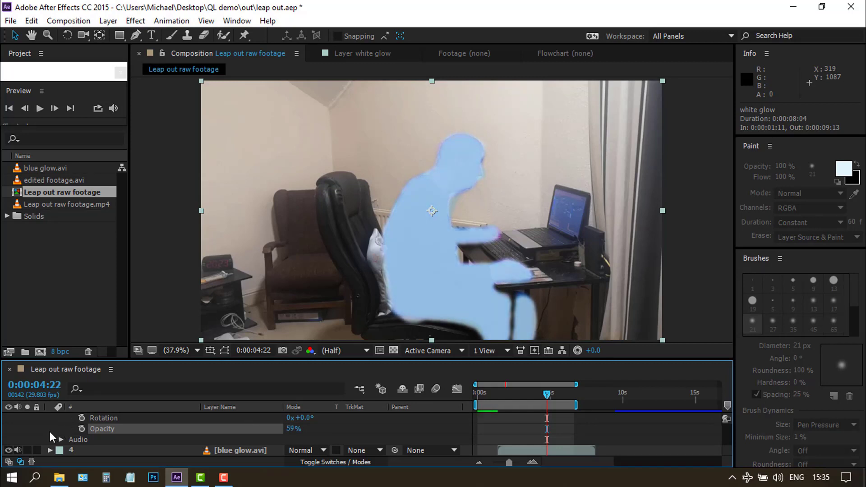
key("e")
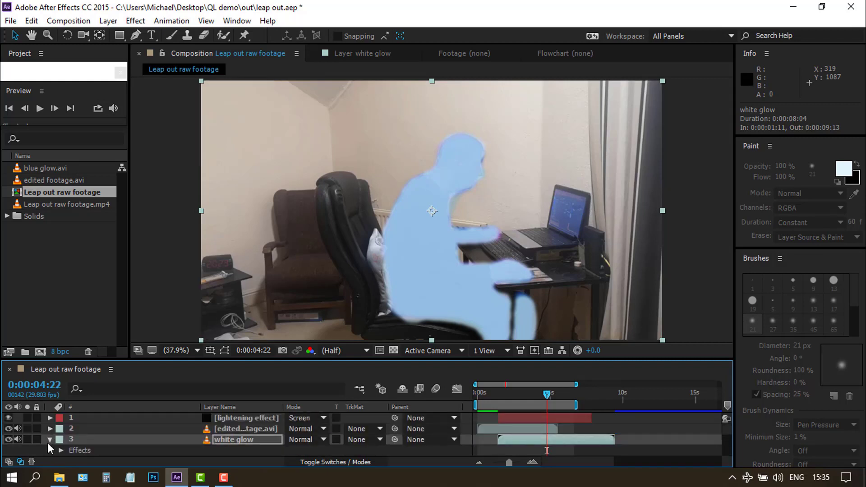
left_click(50, 440)
left_click_drag(547, 394, 476, 405)
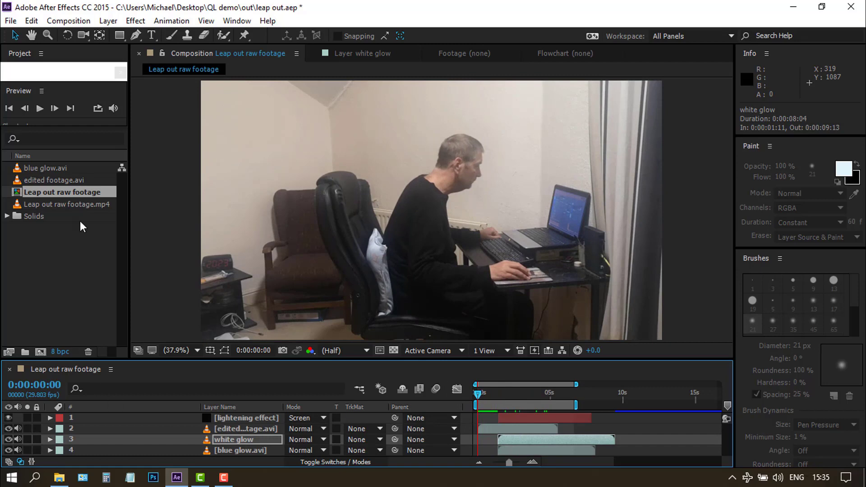
left_click(40, 109)
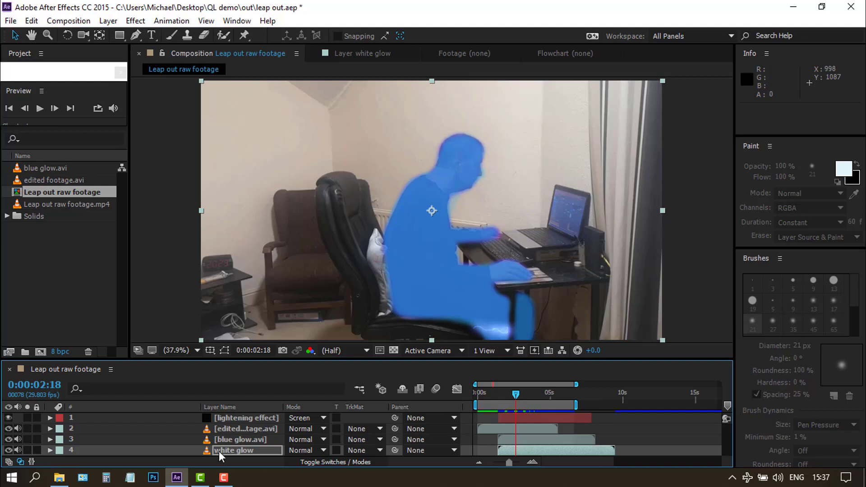
Start keyframing the blue glow.avi layer's opacity at 0:00:02:18 with a value of 0%, and move the playhead slightly forward
left_click(50, 440)
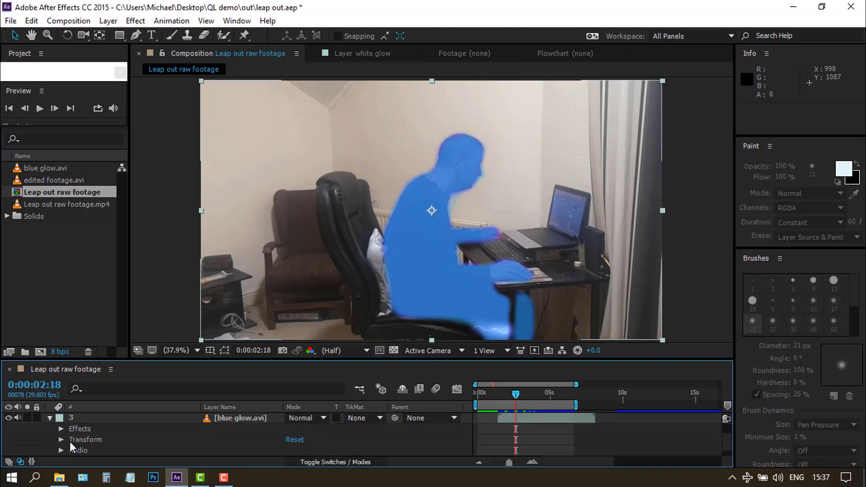
left_click(61, 440)
scroll(86, 435, "down", 2)
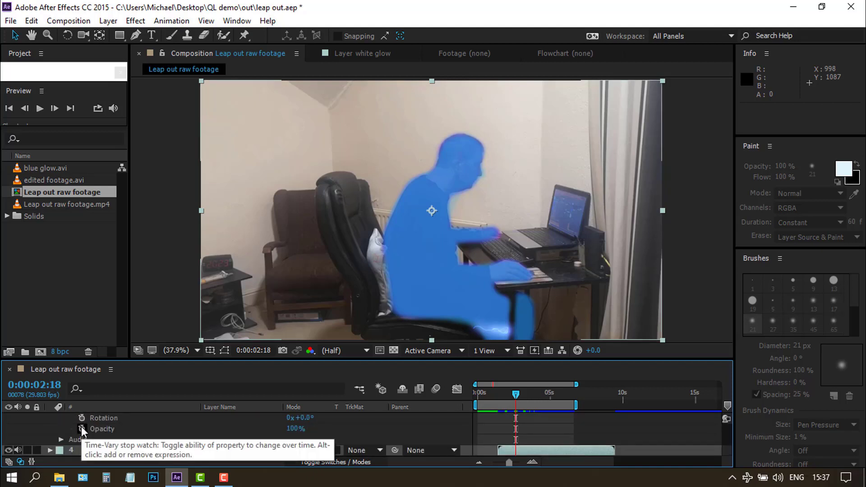
left_click(82, 428)
left_click_drag(295, 428, 185, 423)
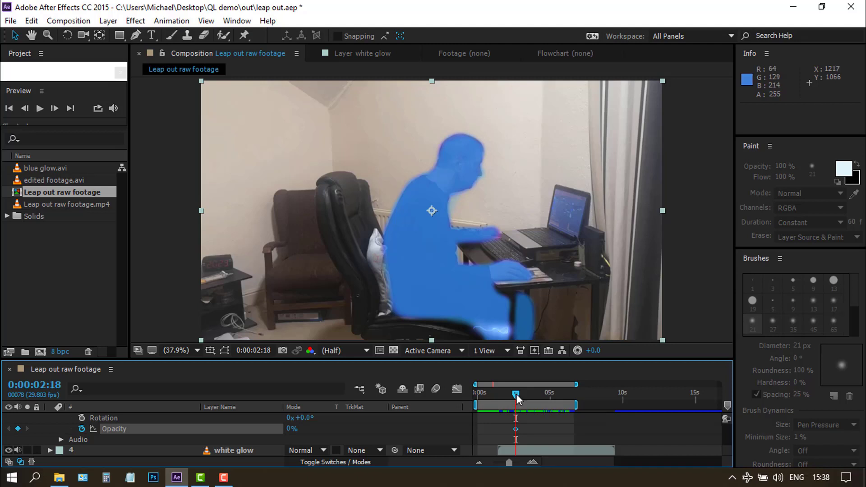
mouse_move(516, 393)
left_mouse_down()
mouse_move(534, 396)
mouse_move(515, 397)
mouse_move(524, 396)
left_mouse_up()
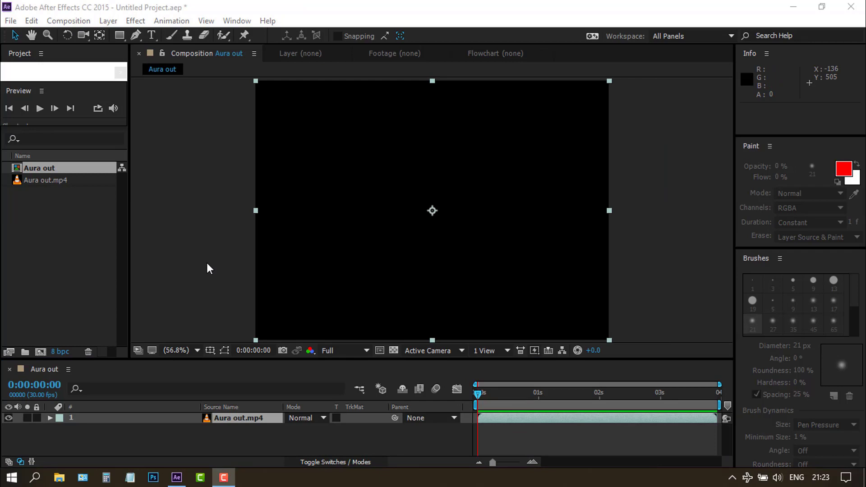
Play back the Aura out composition and examine its blue light burst around 0:00:00:09
left_click(40, 108)
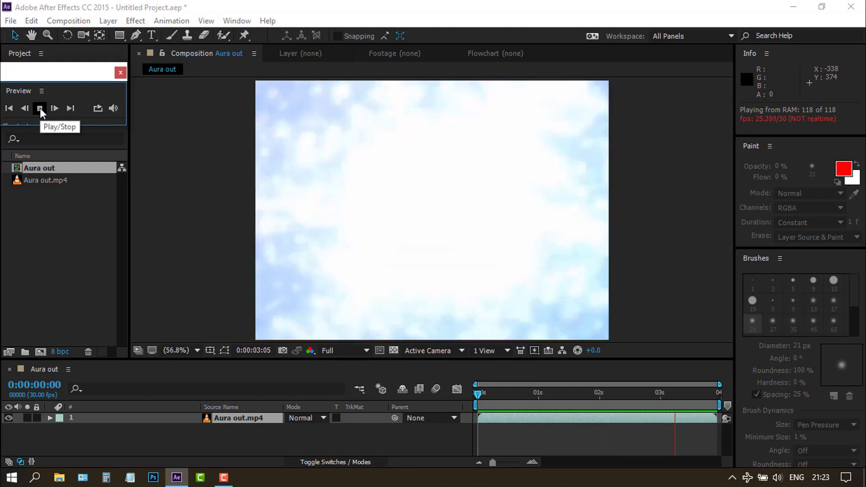
left_click(40, 108)
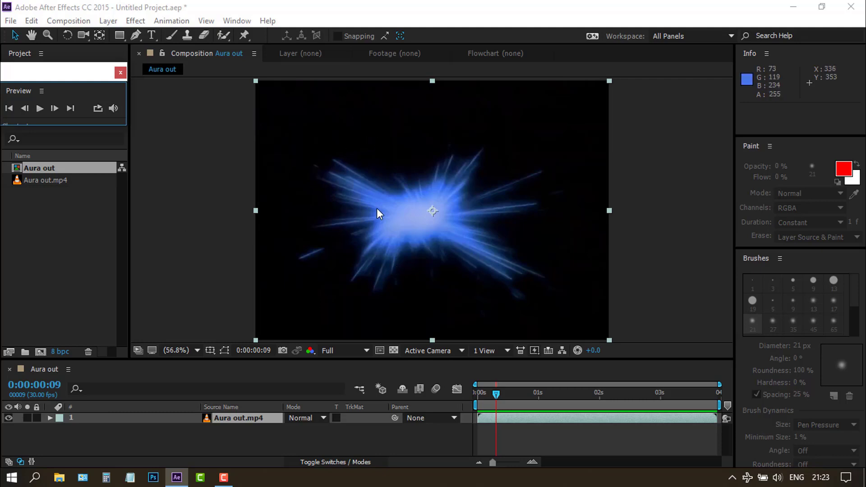
left_click(36, 108)
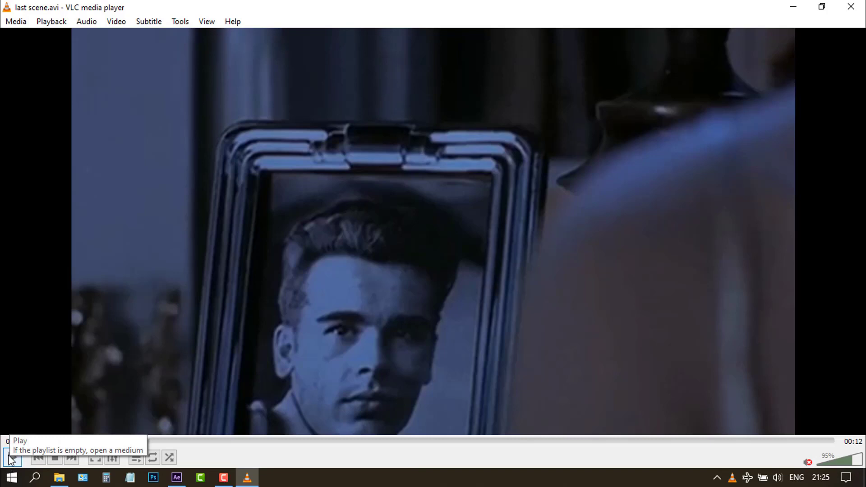
Switch to VLC media player and play last scene.avi
left_click(12, 458)
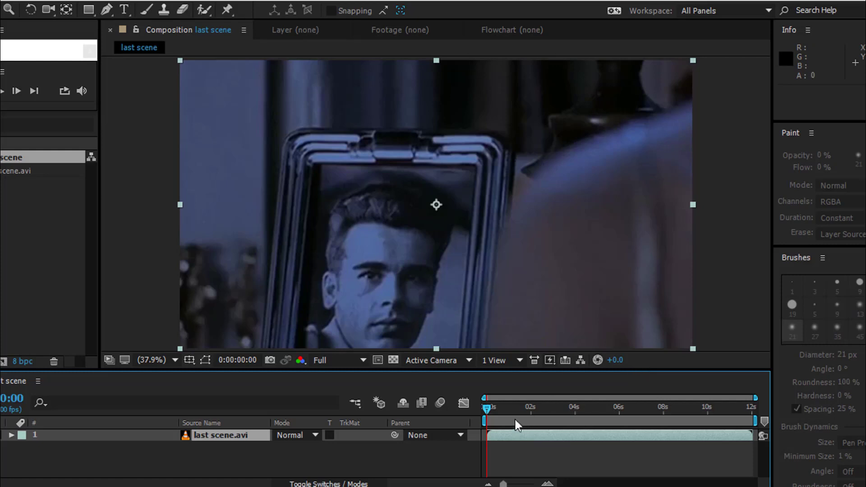
Trim the start of the last scene.avi layer to 0:00:08:17 and scrub through the remaining clip
left_click_drag(486, 405, 679, 420)
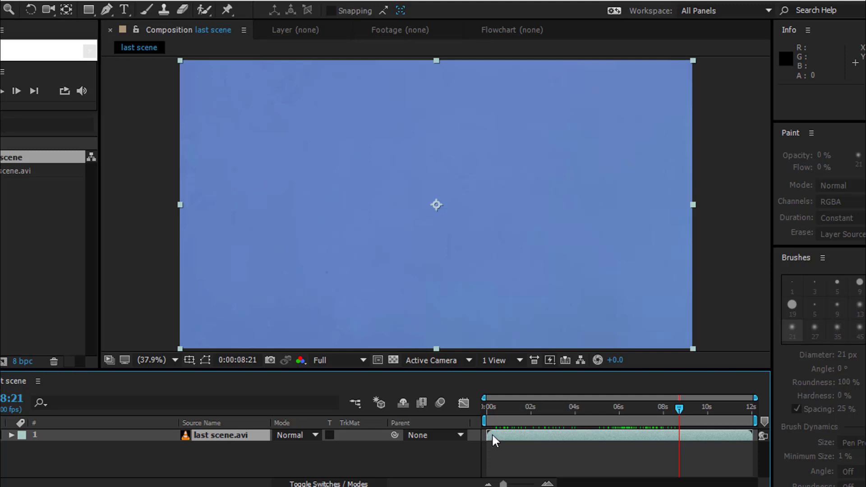
left_click_drag(486, 436, 675, 439)
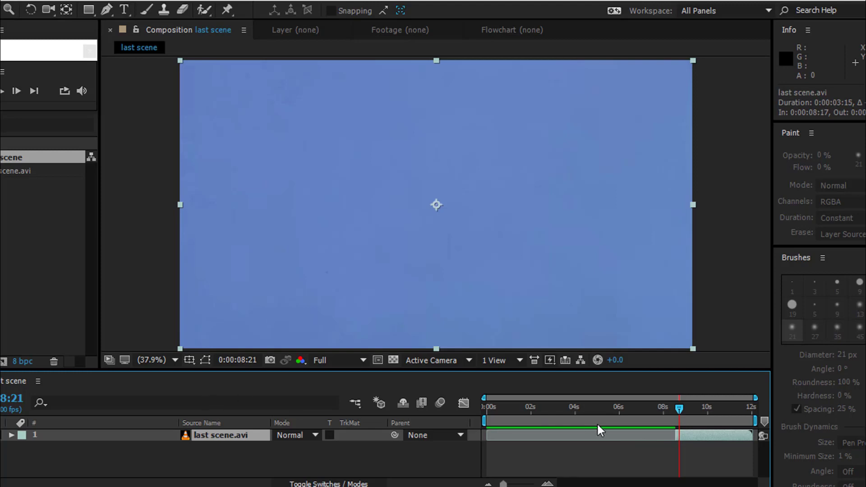
left_click_drag(681, 406, 740, 435)
left_click(676, 415)
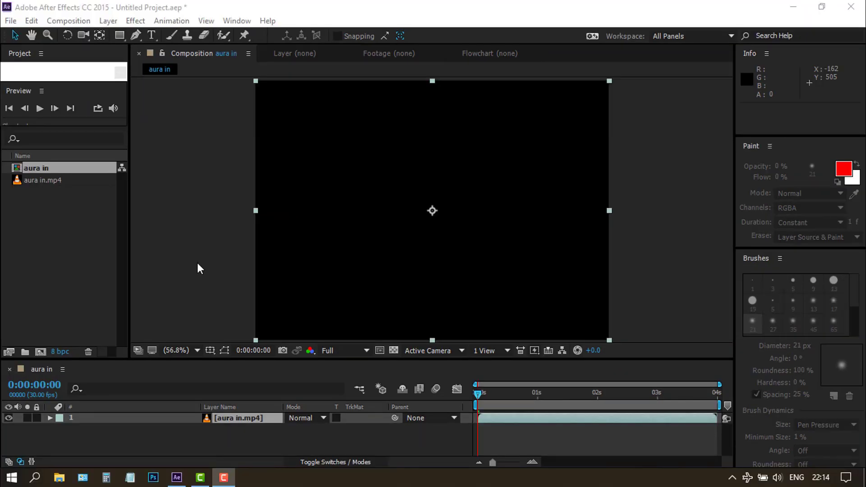
Add the aura in composition to the render queue and enlarge the queue area to show its output settings
left_click(8, 21)
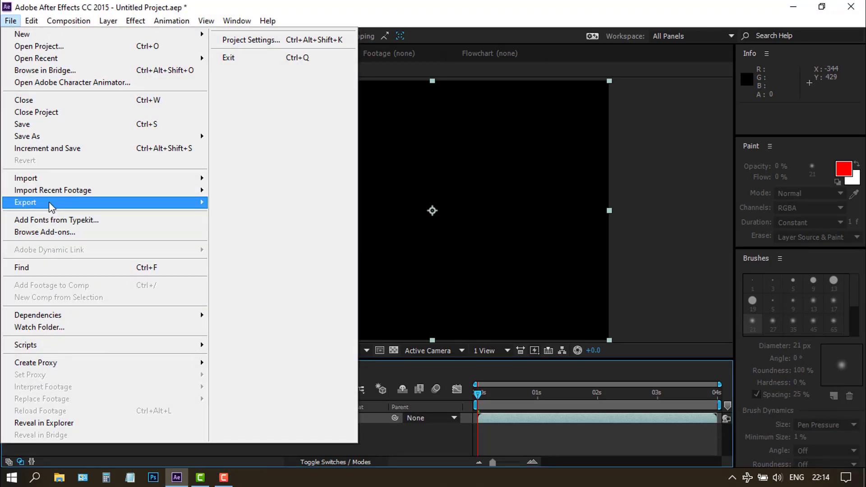
mouse_move(52, 204)
left_click(258, 218)
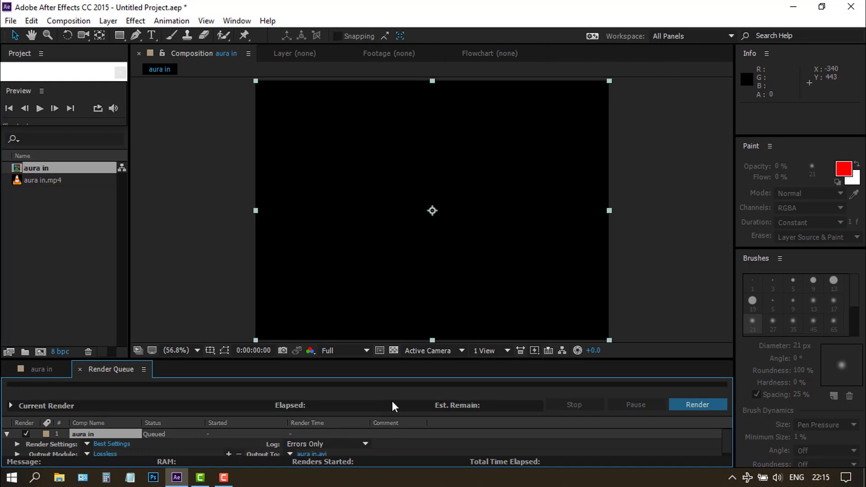
left_click_drag(385, 340, 384, 299)
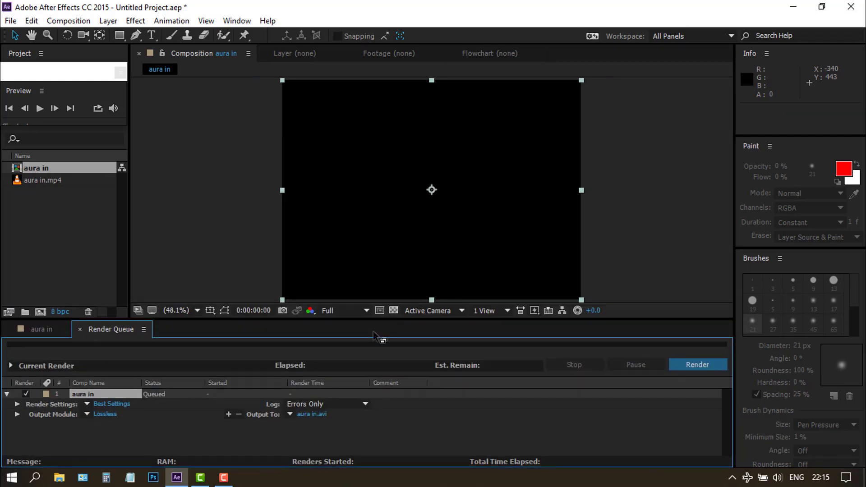
Set the render output to aura in.avi in the QL demo "in" folder and start the render
left_click(315, 414)
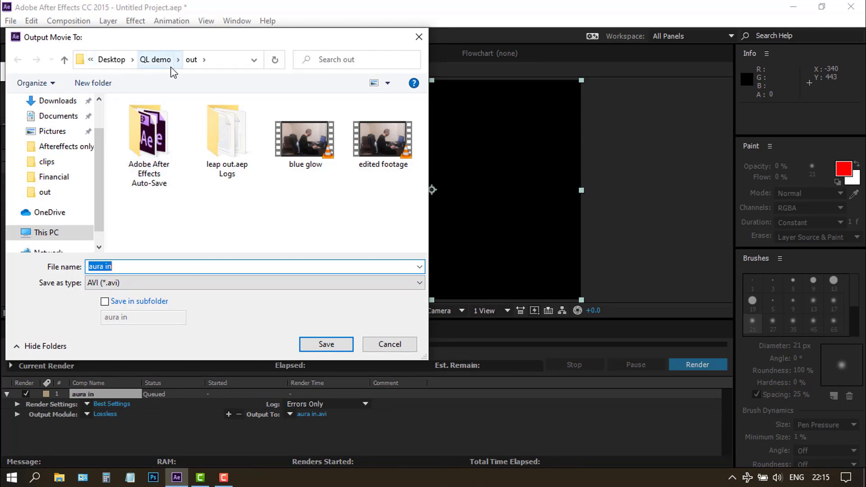
left_click(153, 61)
left_click(118, 195)
key("i")
key("Return")
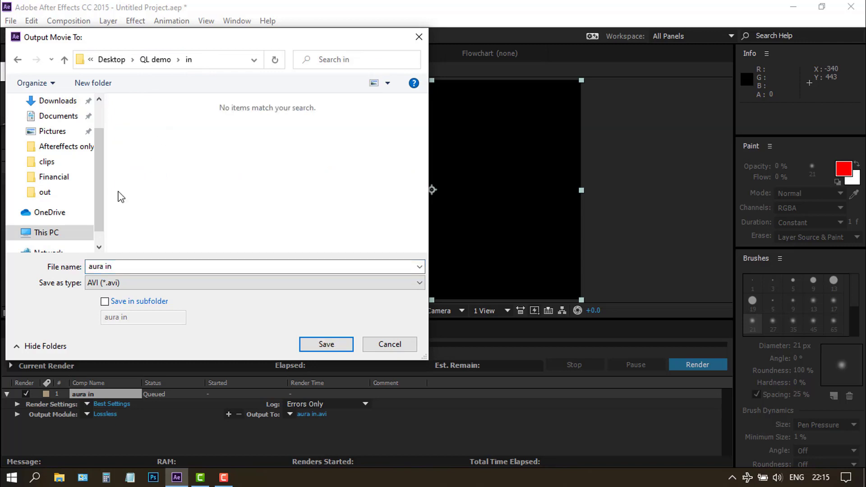
left_click(122, 267)
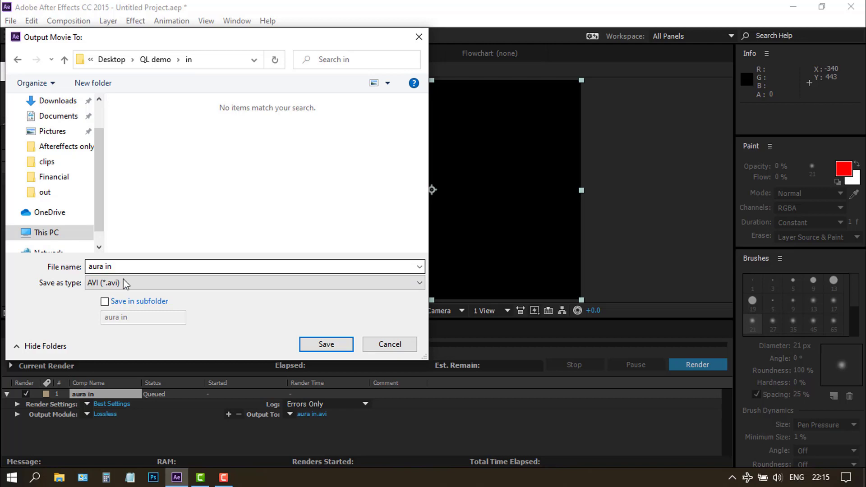
left_click(312, 345)
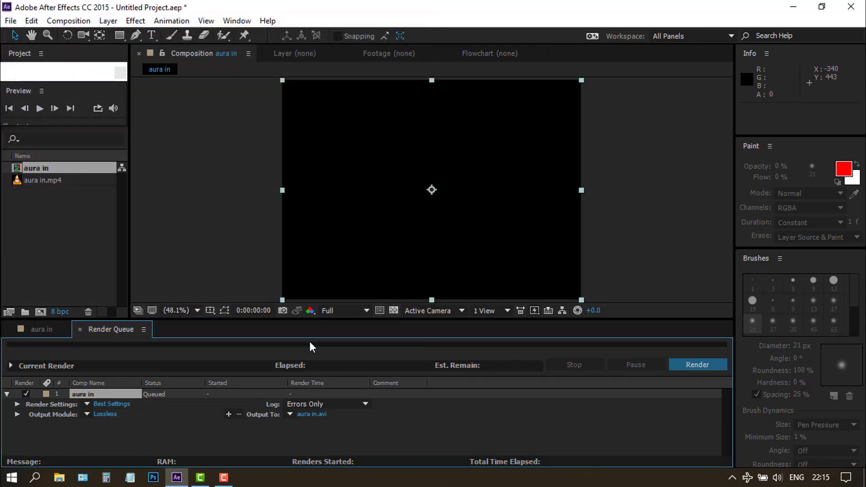
left_click(690, 363)
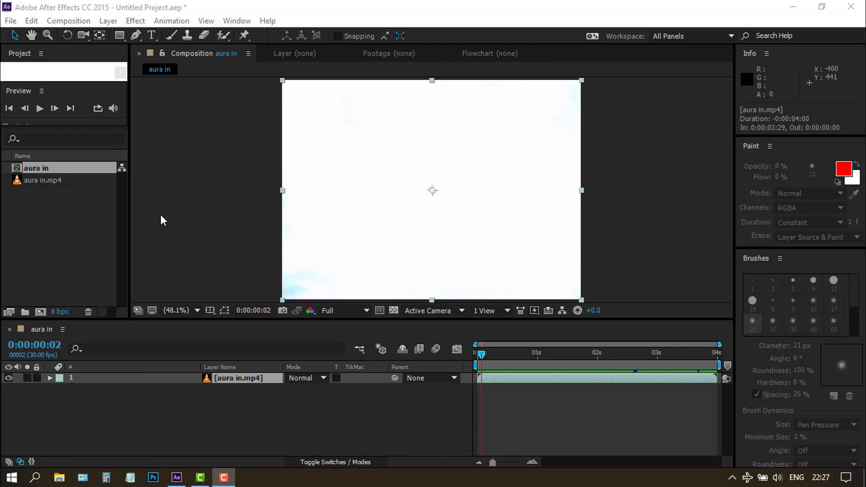
Scrub through the aura in composition, time-reverse the aura in.mp4 layer and check the frame at 0:00:00:05
left_click_drag(483, 353, 656, 363)
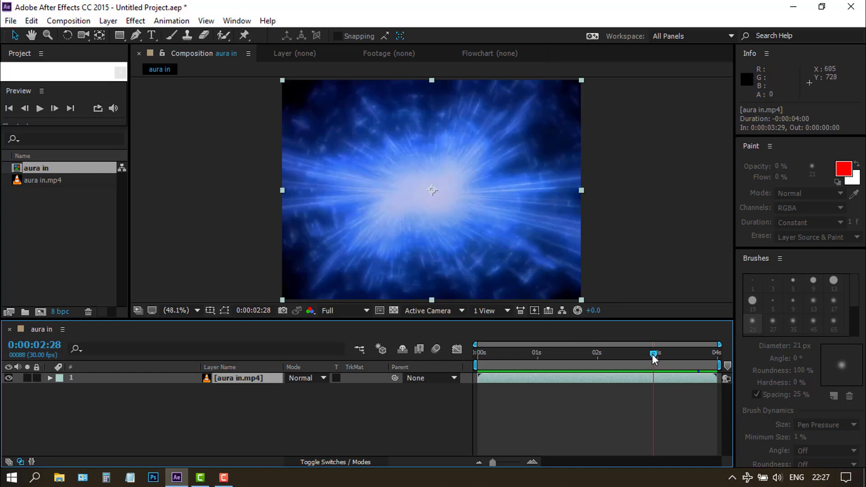
left_click_drag(652, 354, 486, 361)
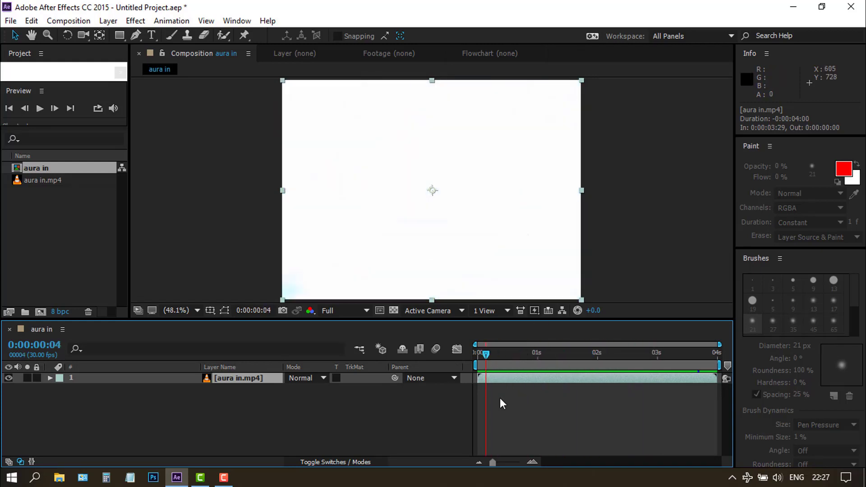
right_click(499, 375)
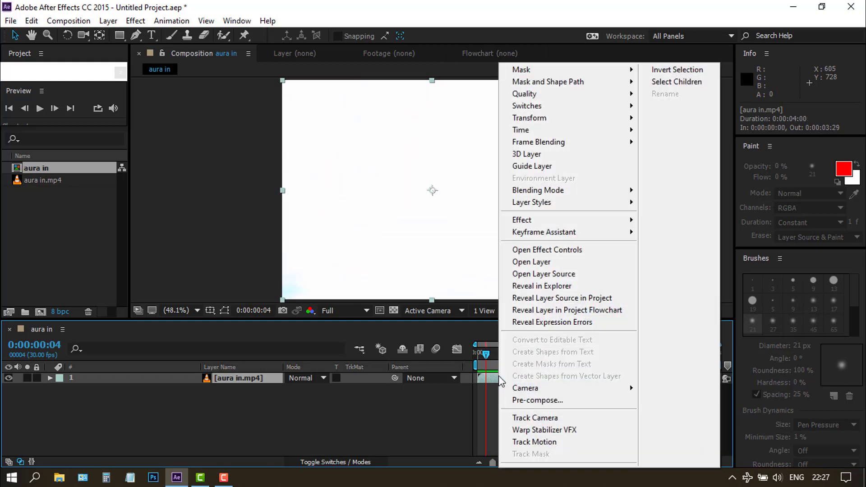
mouse_move(528, 131)
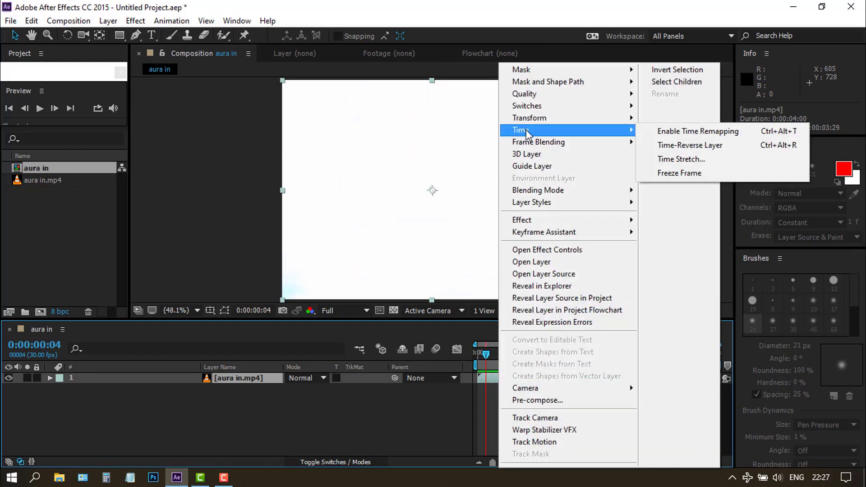
left_click(666, 143)
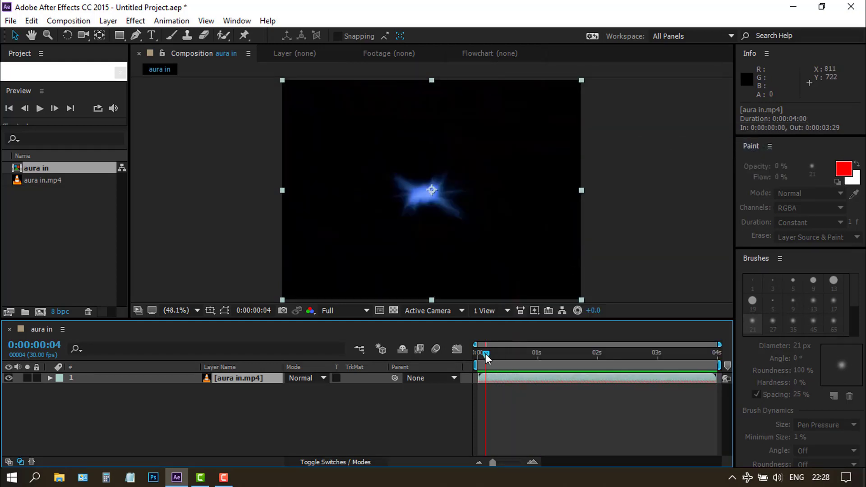
mouse_move(486, 353)
left_mouse_down()
mouse_move(671, 357)
mouse_move(487, 361)
left_mouse_up()
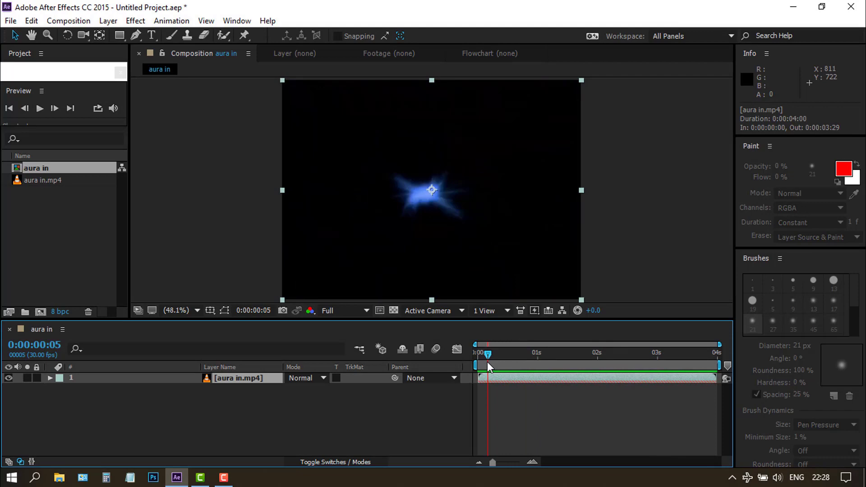
Add the aura in composition with its re-reversed layer to the render queue
left_click(11, 21)
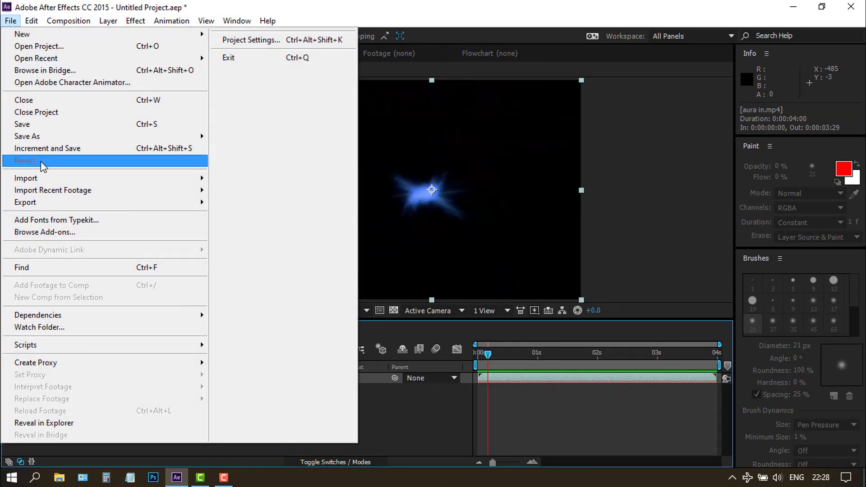
mouse_move(41, 204)
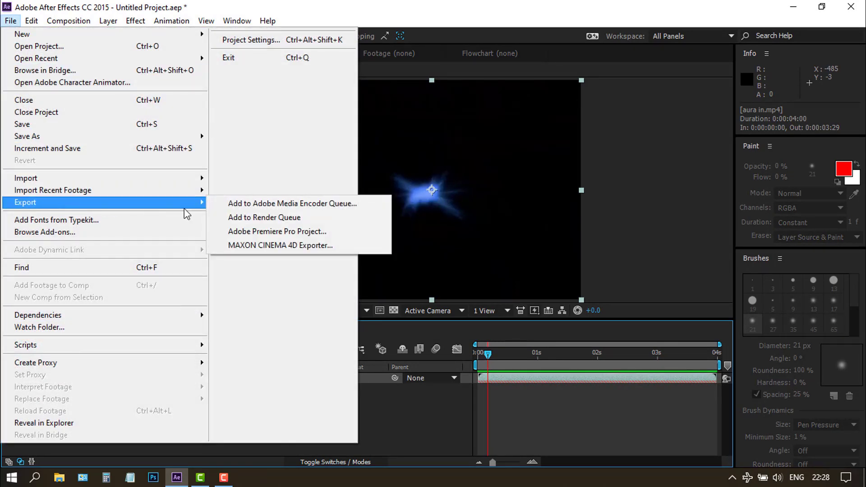
left_click(248, 219)
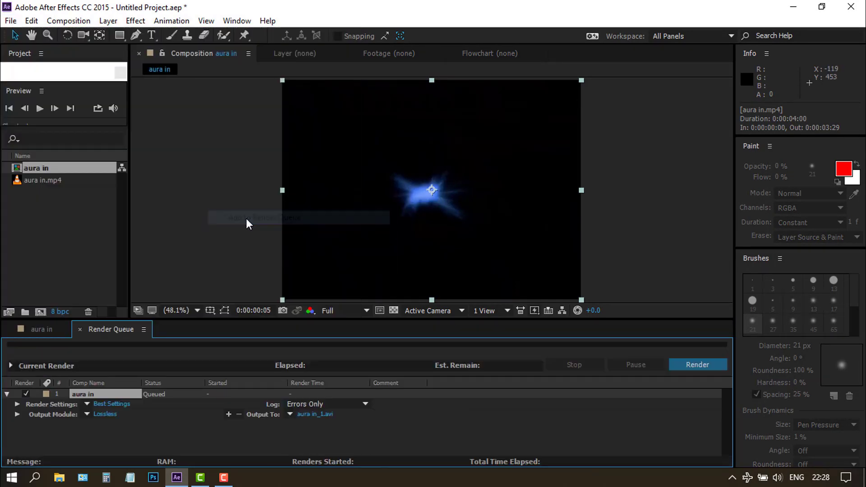
Name the render output aura out in the QL demo "out" folder and start the render
left_click(326, 413)
left_click(177, 59)
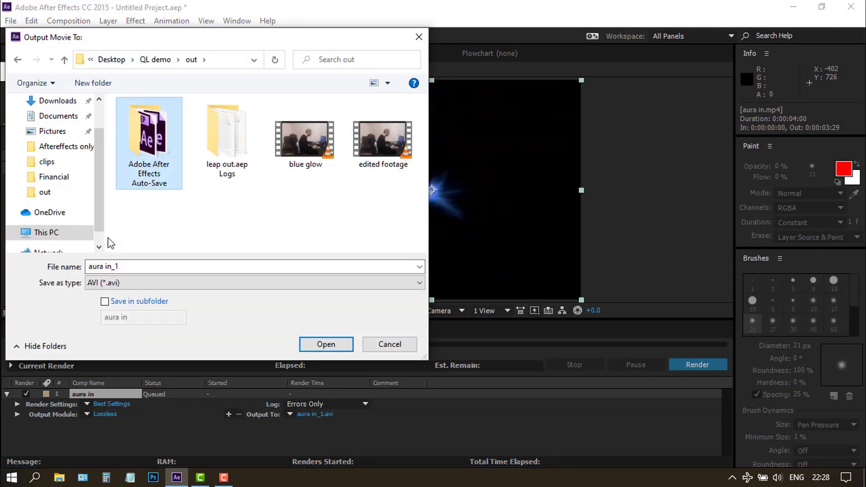
triple_click(125, 264)
type("aura")
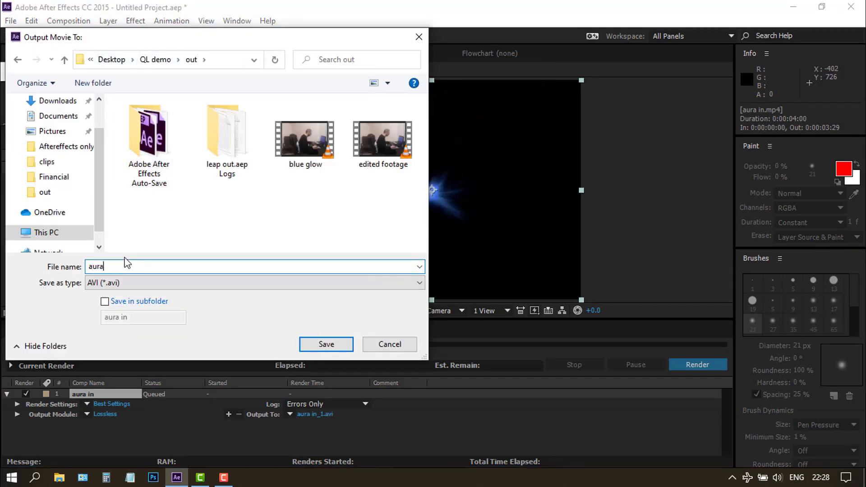
type(" out")
left_click(325, 342)
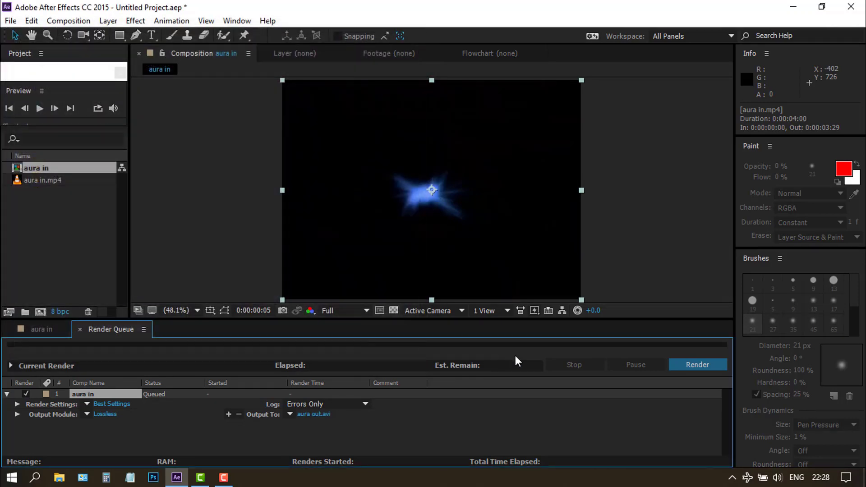
left_click(712, 366)
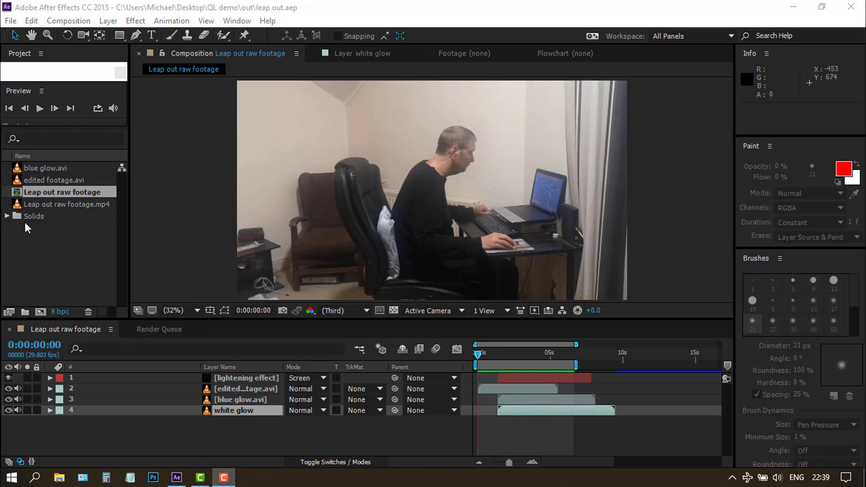
Import aura out.avi into the leap out project and place it directly above the edited footage layer
left_click(11, 21)
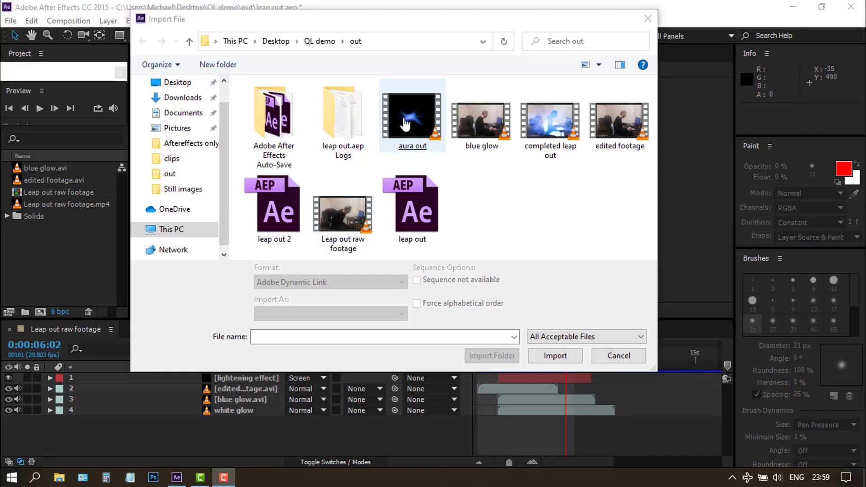
double_click(405, 124)
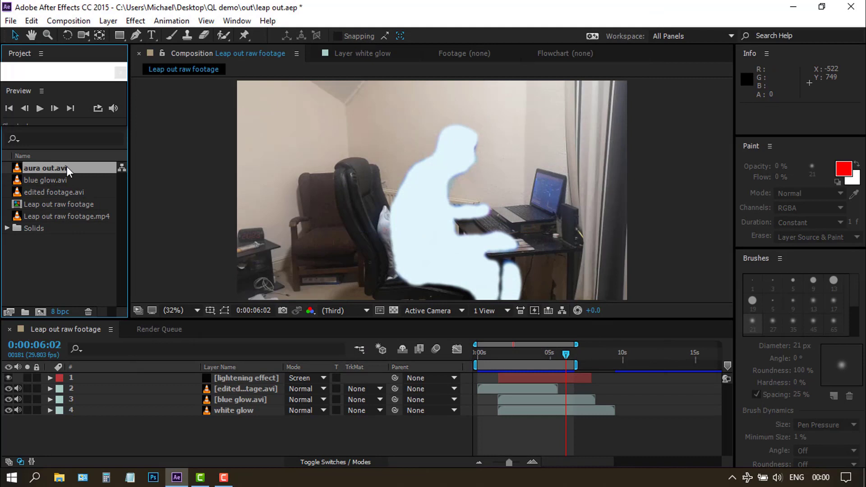
left_click_drag(65, 170, 87, 387)
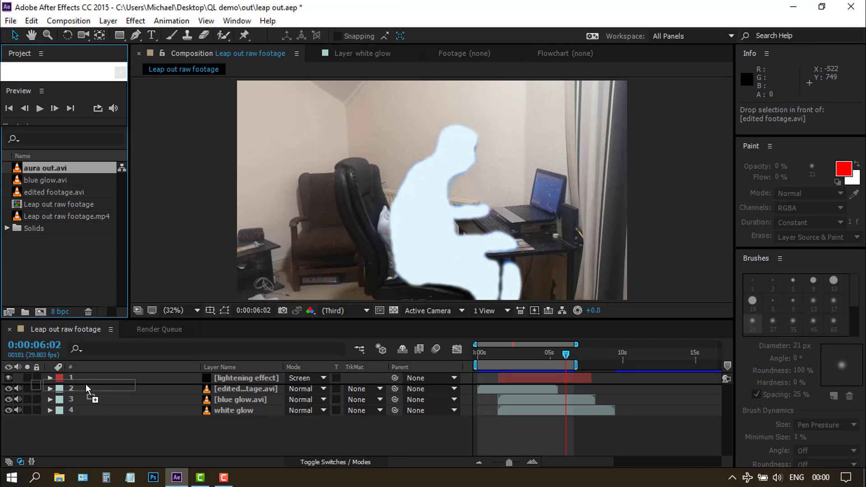
left_click_drag(85, 383, 86, 383)
Move the playhead to 0:00:00:05 and set the aura out.avi layer's blending mode to Screen
left_click_drag(567, 353, 481, 373)
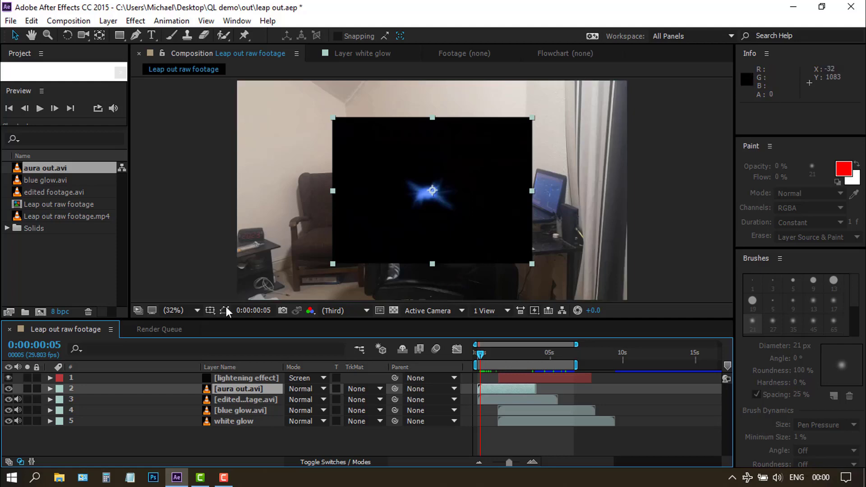
left_click(323, 389)
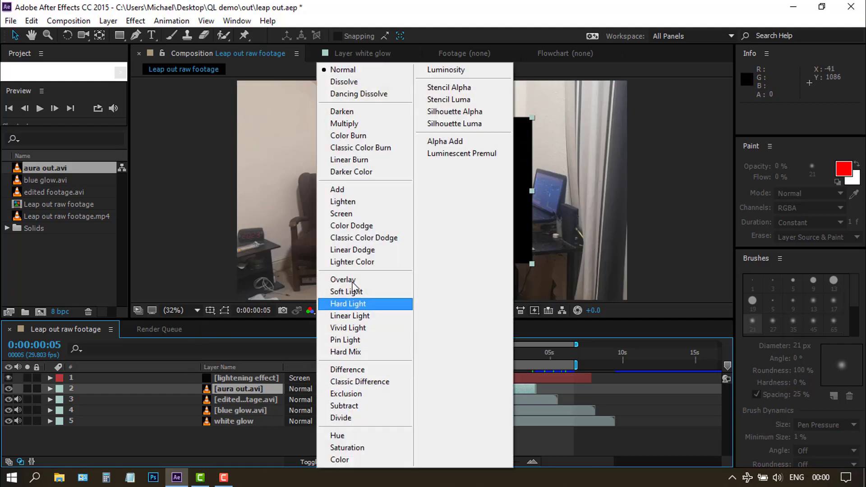
left_click(350, 213)
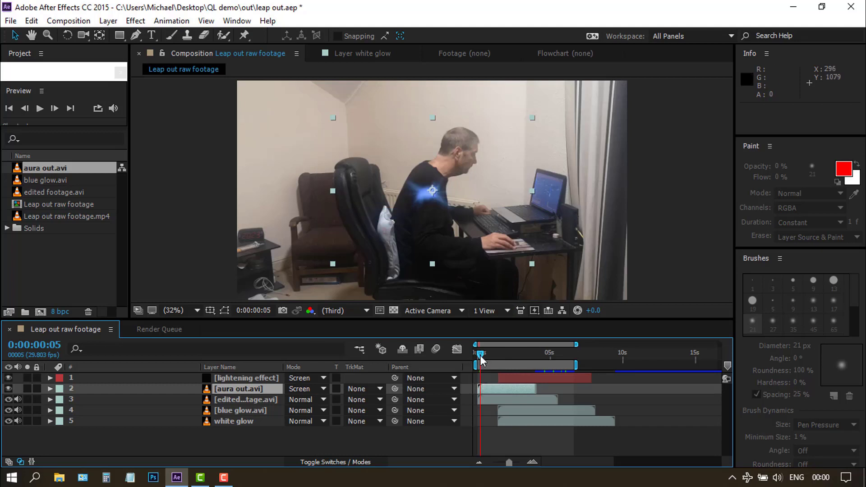
Shift the aura out.avi layer to start at 0:00:02:09, using the blue glow frame at 0:00:02:17 as the reference
left_click_drag(494, 389, 571, 389)
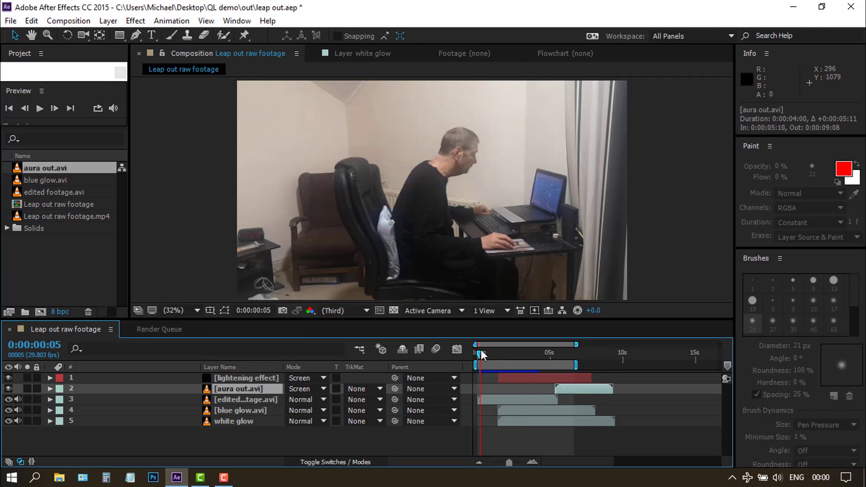
left_click_drag(480, 353, 514, 357)
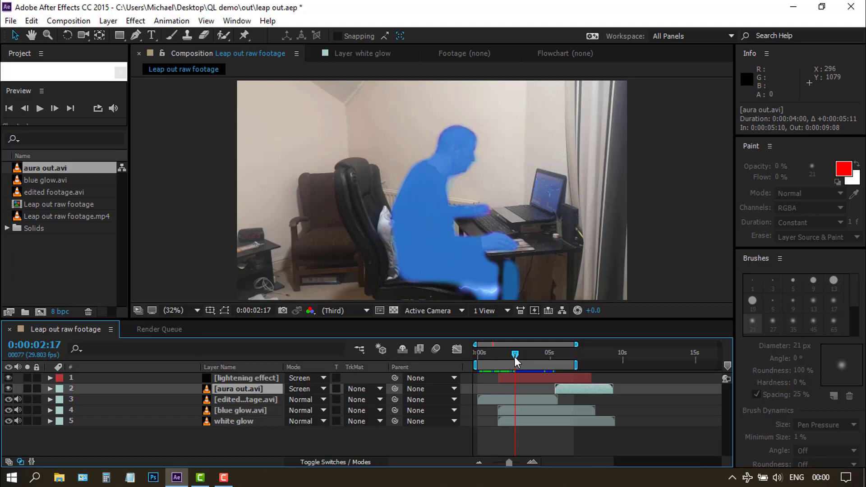
left_click_drag(563, 389, 521, 389)
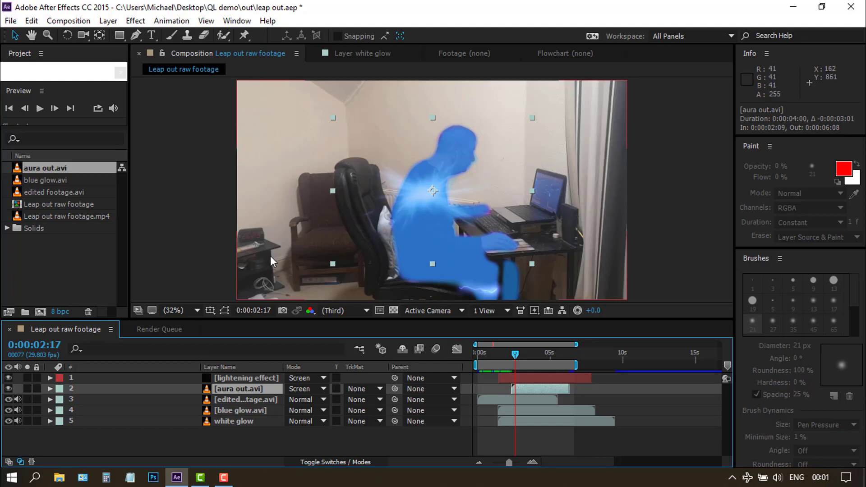
Scale the aura out.avi layer to about 202%, 156% and move it to about 1044, 549 over the figure's chest
left_click_drag(332, 264, 230, 304)
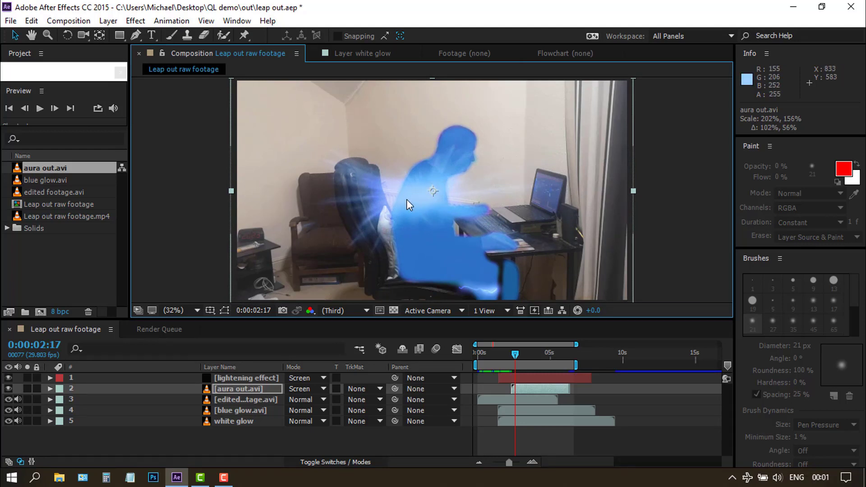
mouse_move(406, 199)
left_mouse_down()
mouse_move(427, 202)
mouse_move(418, 195)
mouse_move(435, 155)
mouse_move(422, 198)
left_mouse_up()
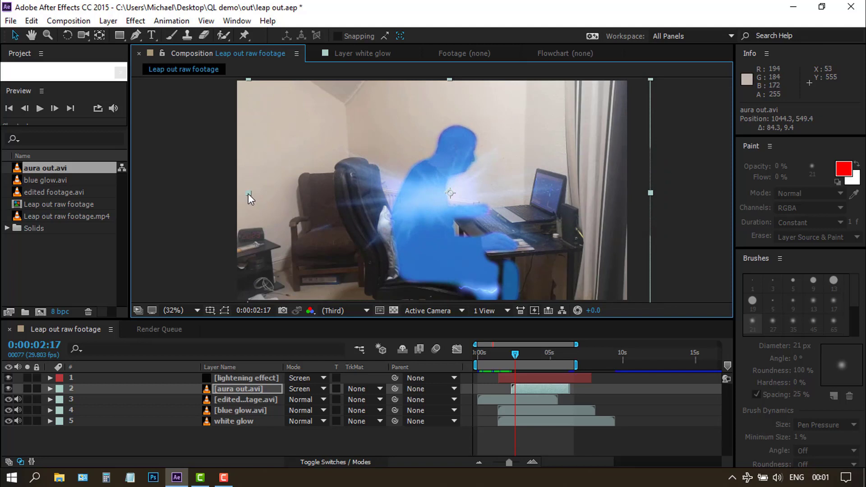
Widen the aura out.avi layer to about 218%, 156% scale and duplicate it to intensify the burst
left_click_drag(248, 194, 231, 194)
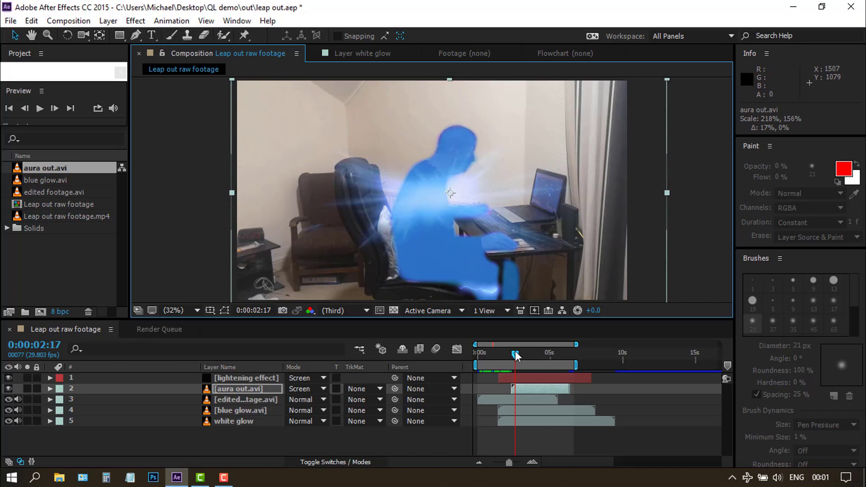
mouse_move(515, 352)
left_mouse_down()
mouse_move(551, 358)
mouse_move(525, 365)
left_mouse_up()
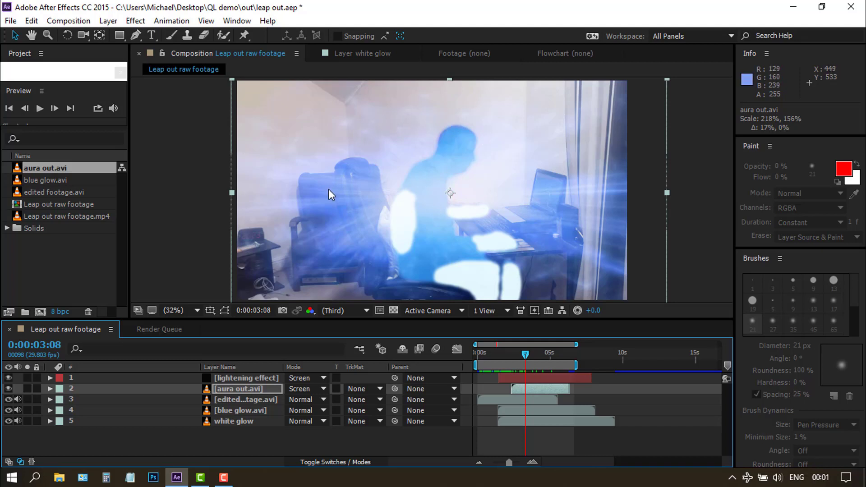
left_click(224, 387)
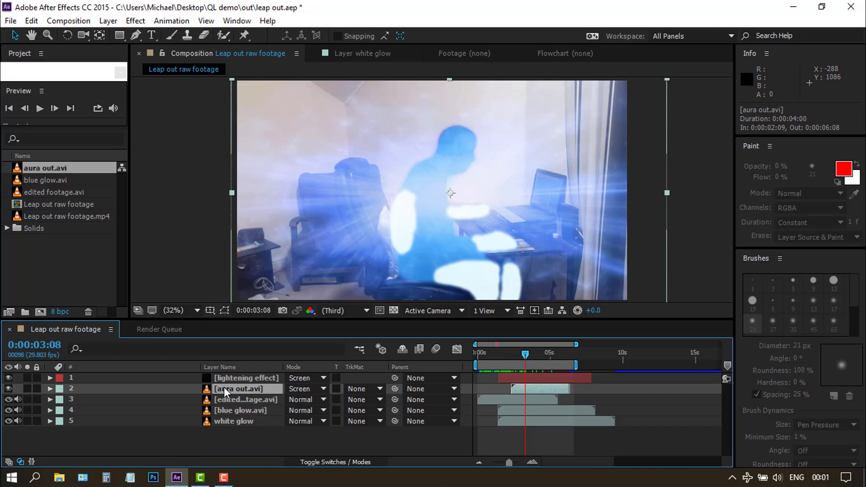
key("ctrl+d")
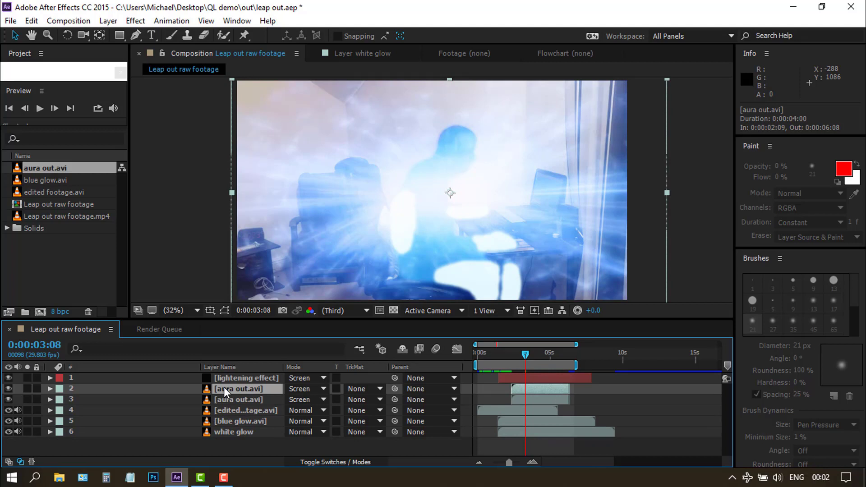
left_click_drag(527, 351, 584, 359)
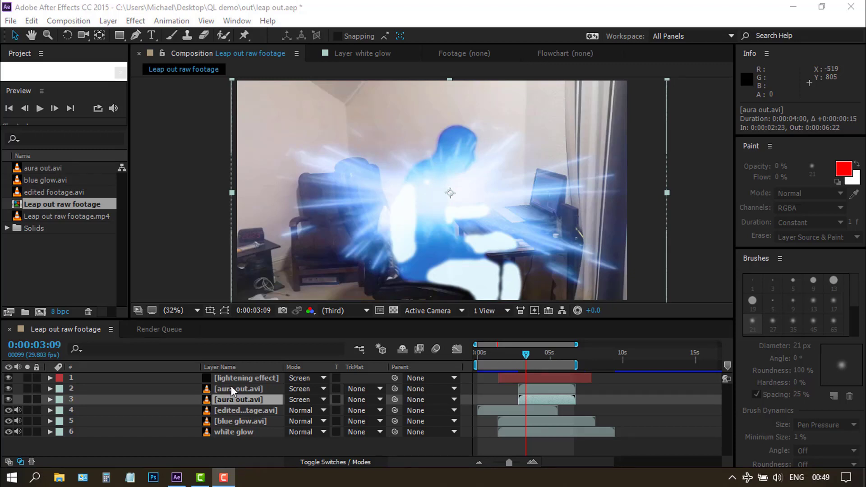
Reduce the opacity of the upper aura out.avi copy in its transform properties
left_click(231, 389)
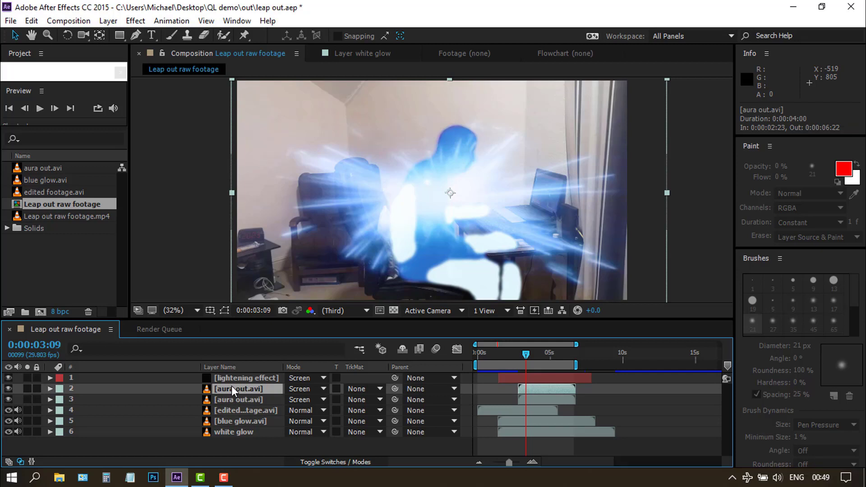
left_click(50, 389)
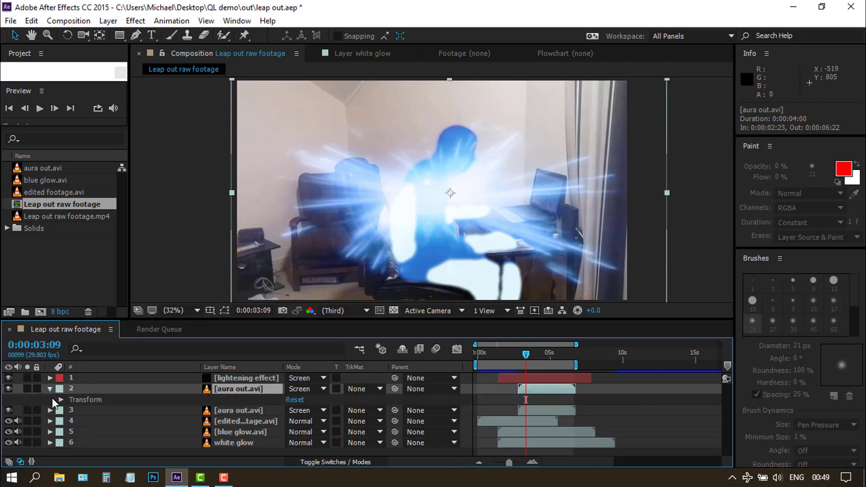
left_click(60, 399)
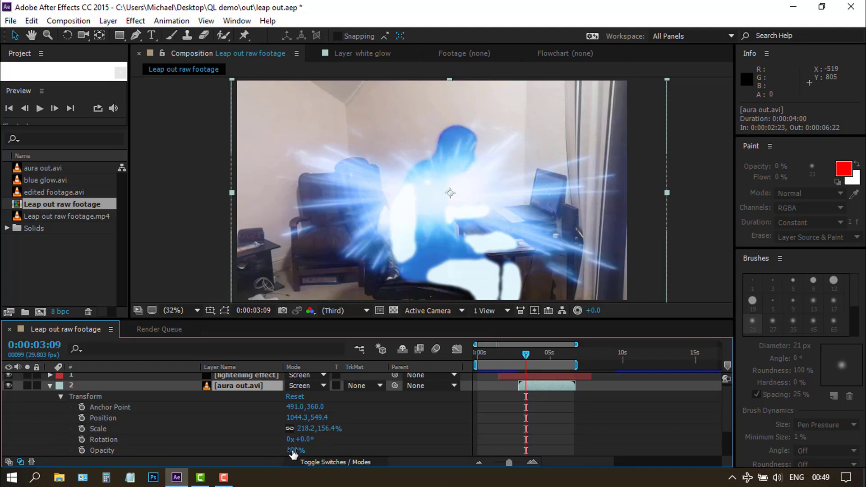
left_click_drag(291, 451, 255, 446)
key("ctrl+grave")
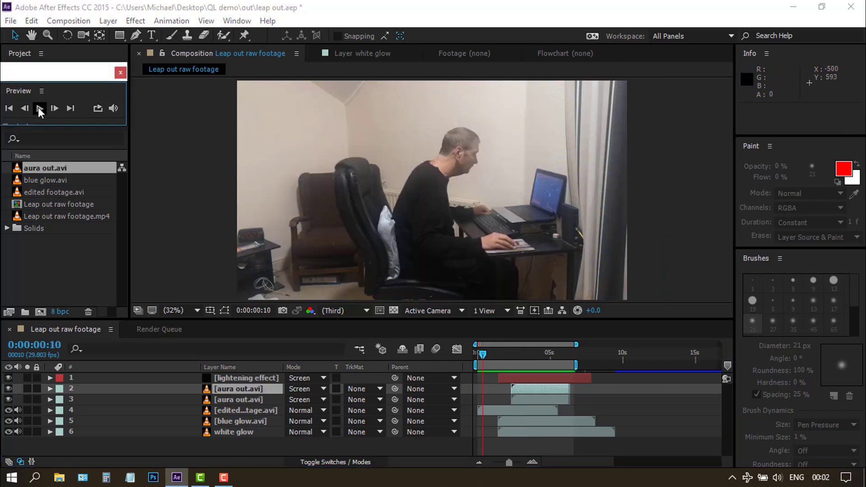
Preview the doubled burst and shift both aura out.avi layers to start at 0:00:02:23
left_click(38, 109)
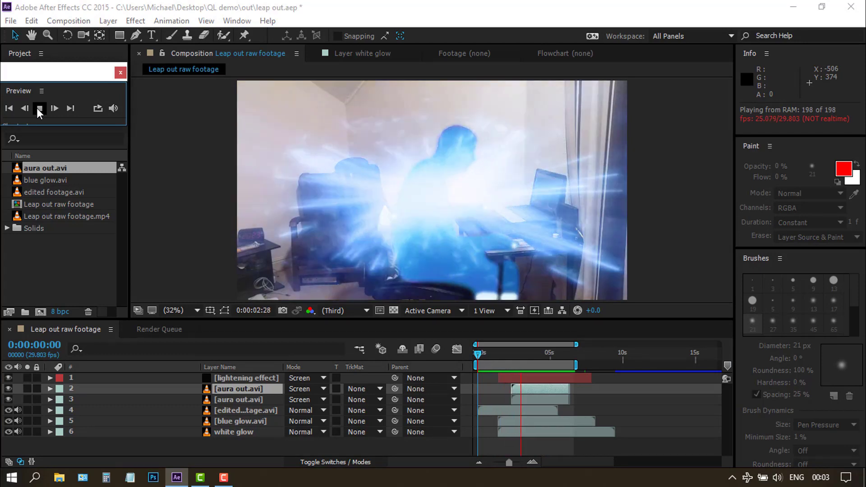
left_click(38, 108)
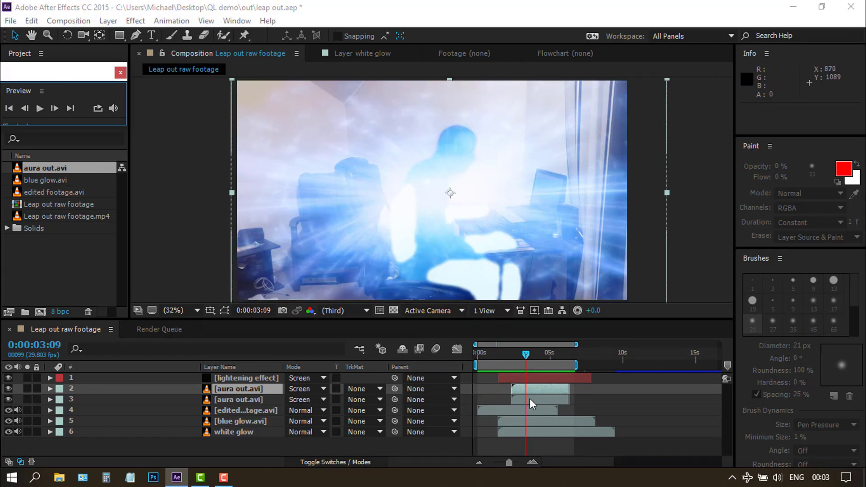
left_click_drag(532, 387, 538, 387)
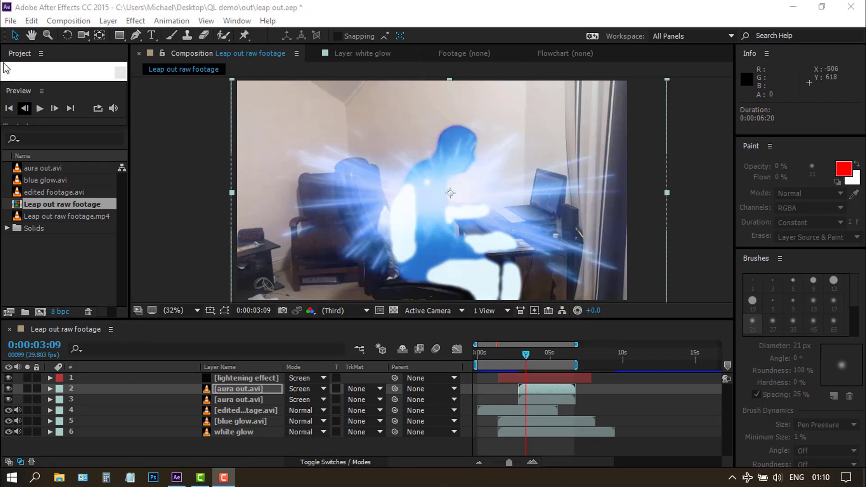
Render the leap out composition as complete leap out.avi in the QL demo complete folder and close the render queue
left_click(11, 20)
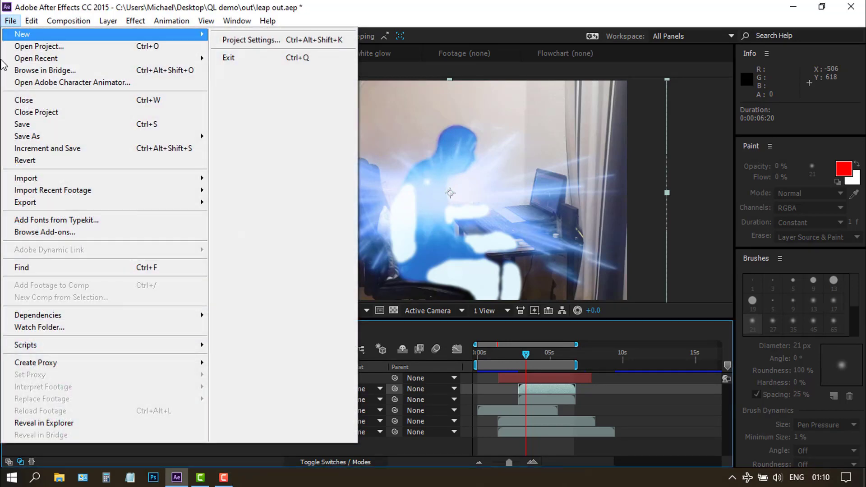
mouse_move(28, 203)
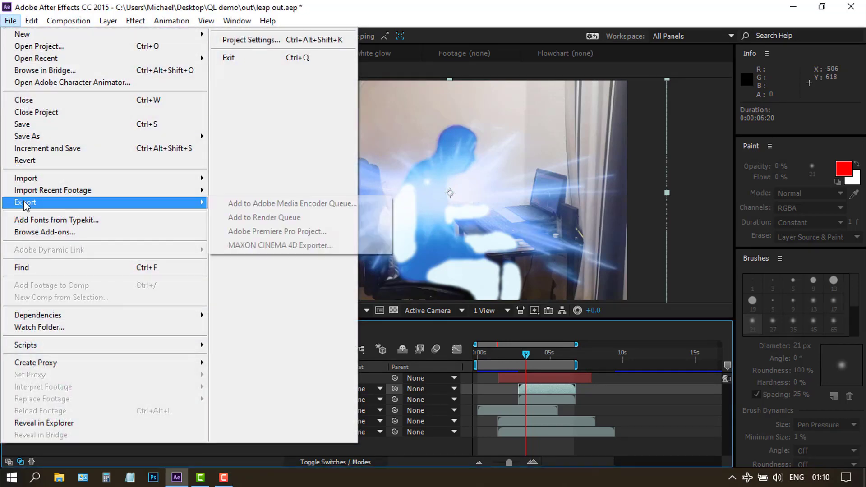
left_click(237, 218)
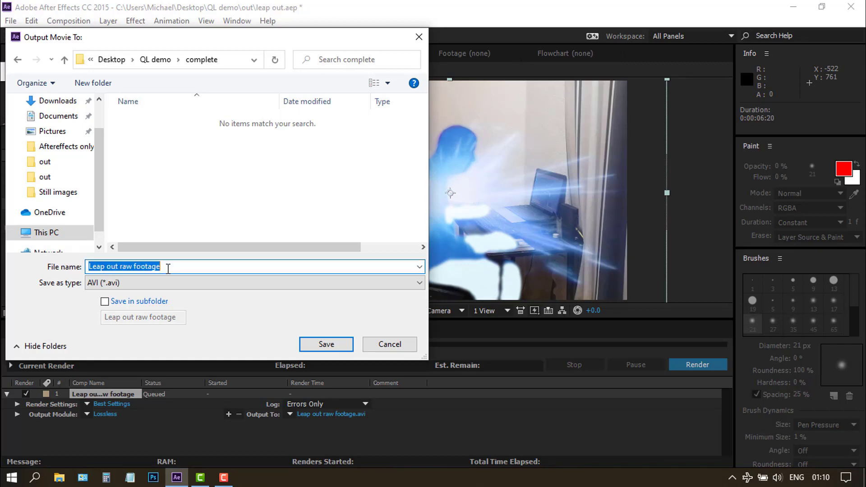
type("complete leap out")
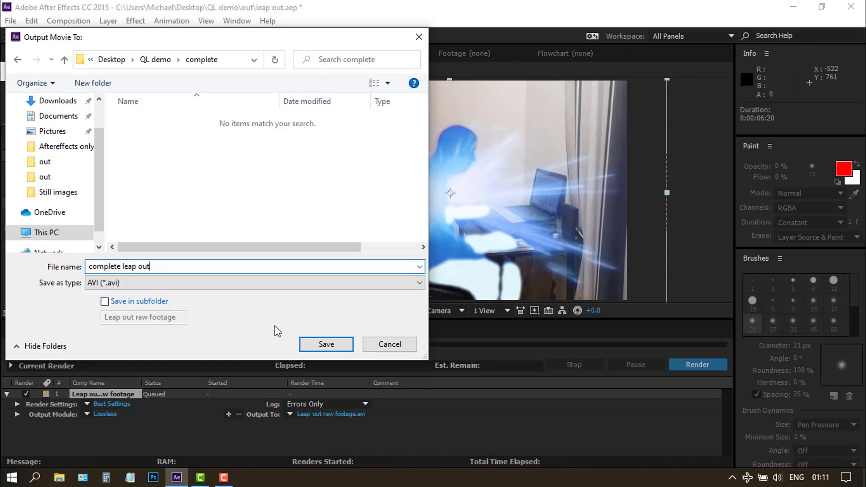
left_click(311, 345)
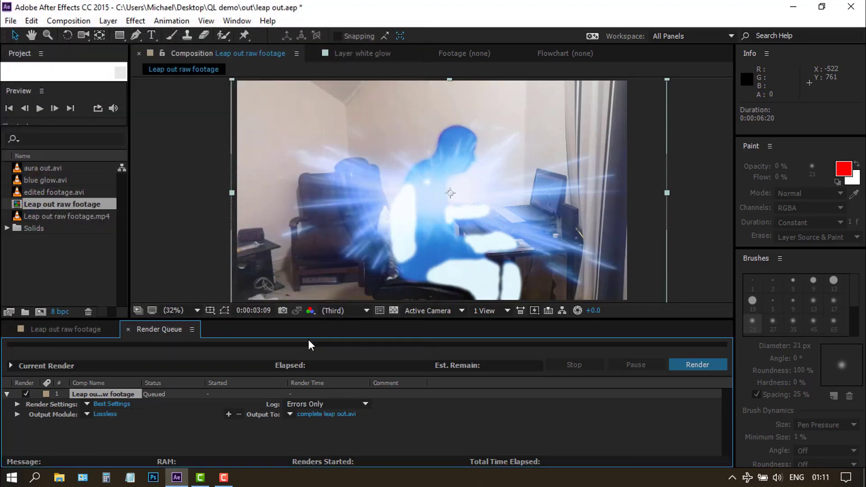
left_click(682, 365)
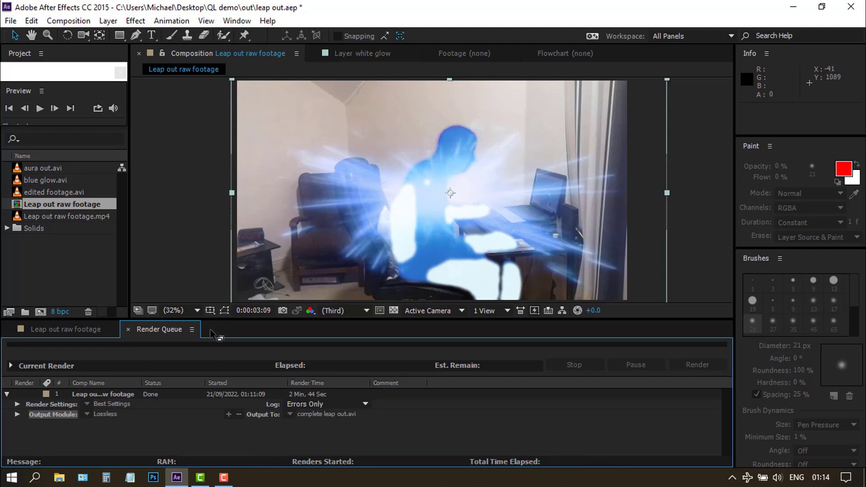
left_click(129, 329)
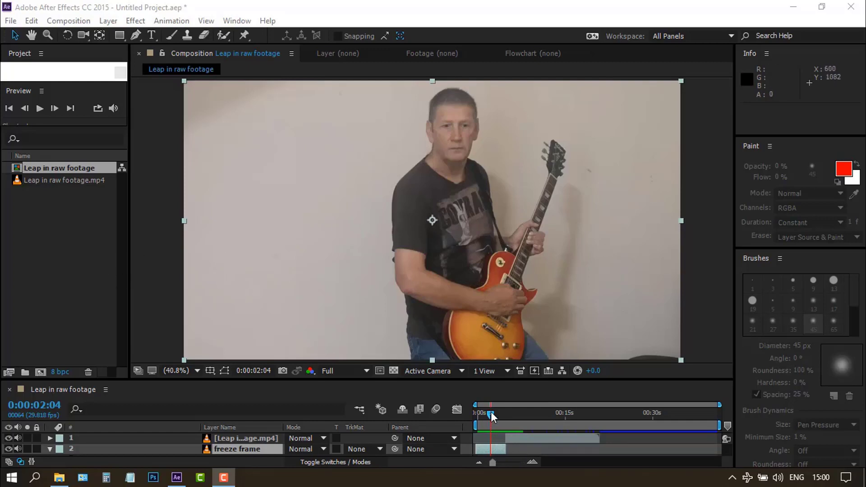
Trim the end of the Leap in raw footage.mp4 layer to 0:00:13:00, keeping its start at the end of the freeze frame
left_click_drag(490, 412, 504, 414)
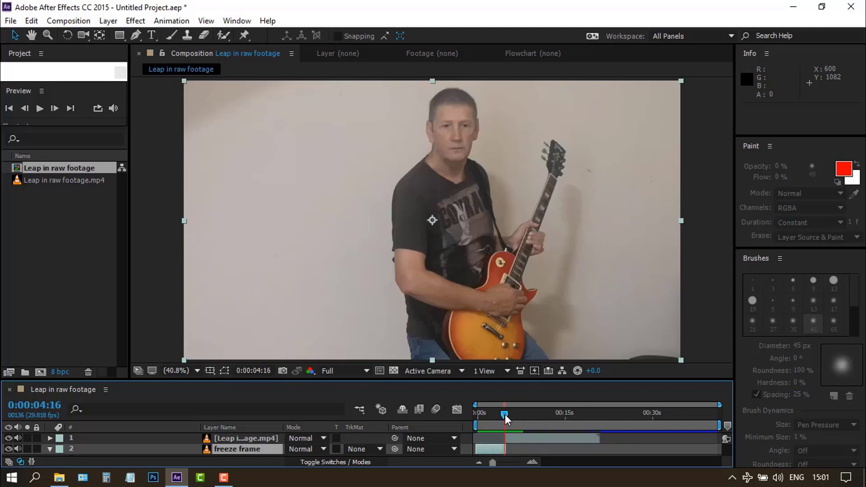
left_click_drag(504, 414, 506, 415)
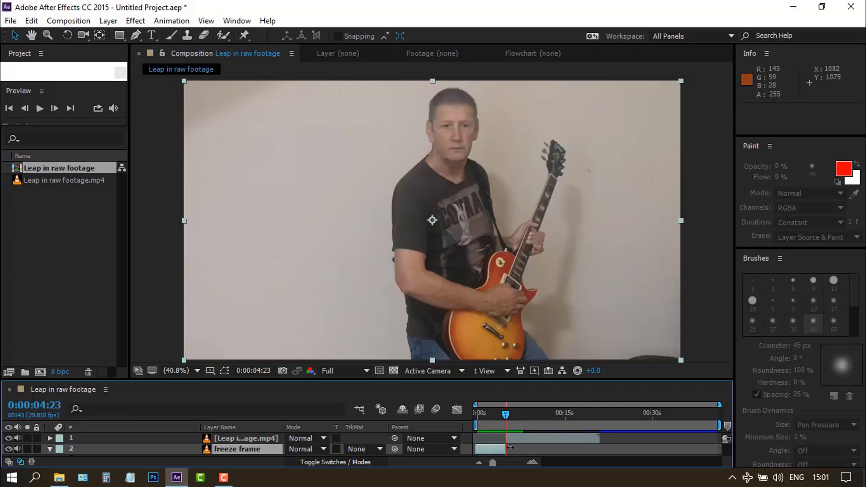
left_click_drag(504, 415, 550, 425)
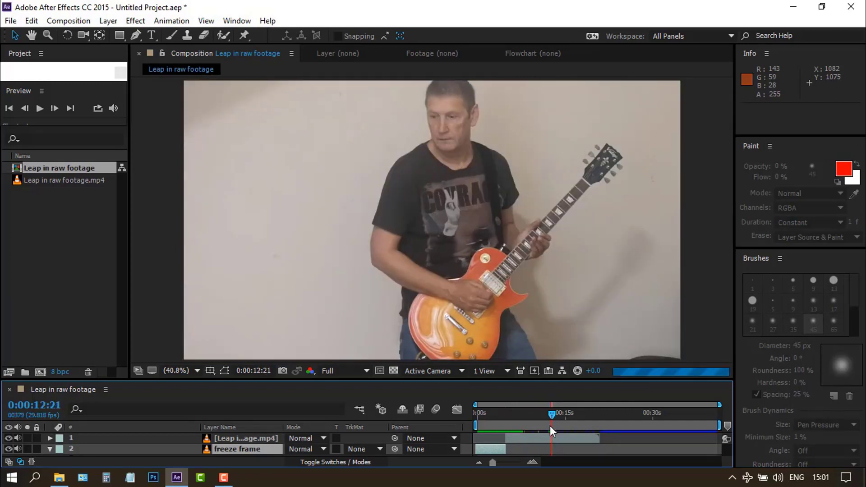
left_click_drag(599, 438, 553, 441)
Preview the leap in composition from the first frame to check the transition from freeze frame to live footage
left_click_drag(552, 424, 477, 426)
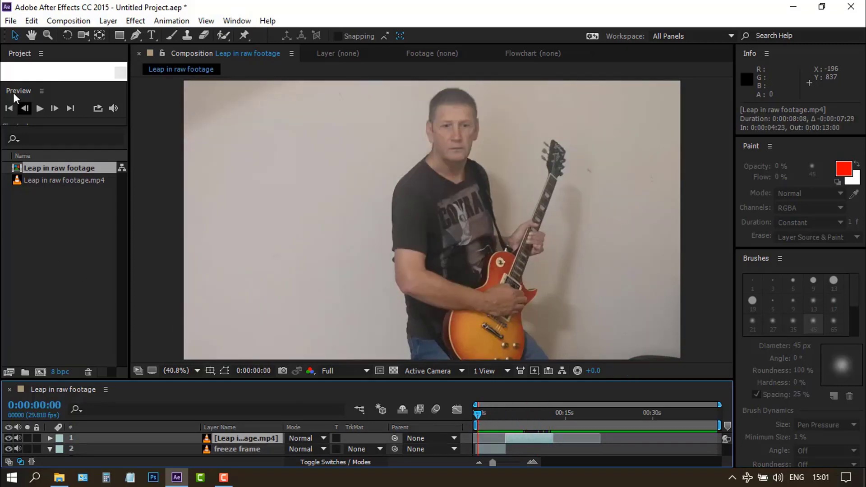
left_click(36, 108)
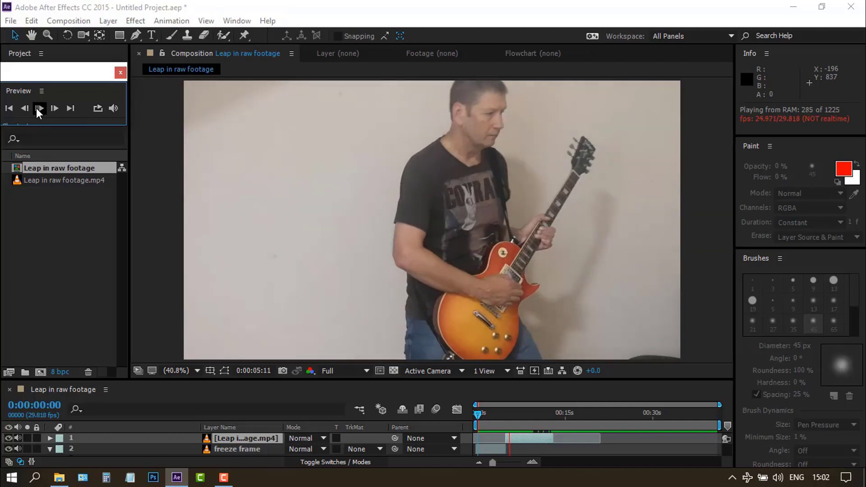
left_click(36, 108)
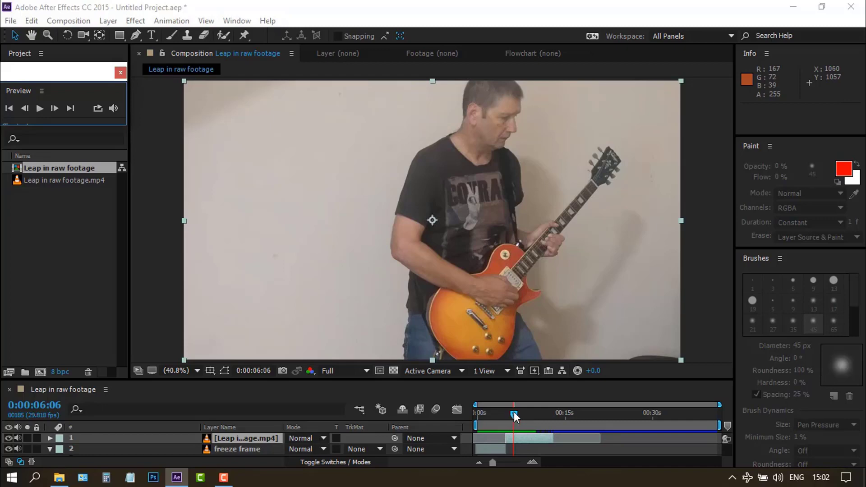
left_click_drag(514, 412, 483, 424)
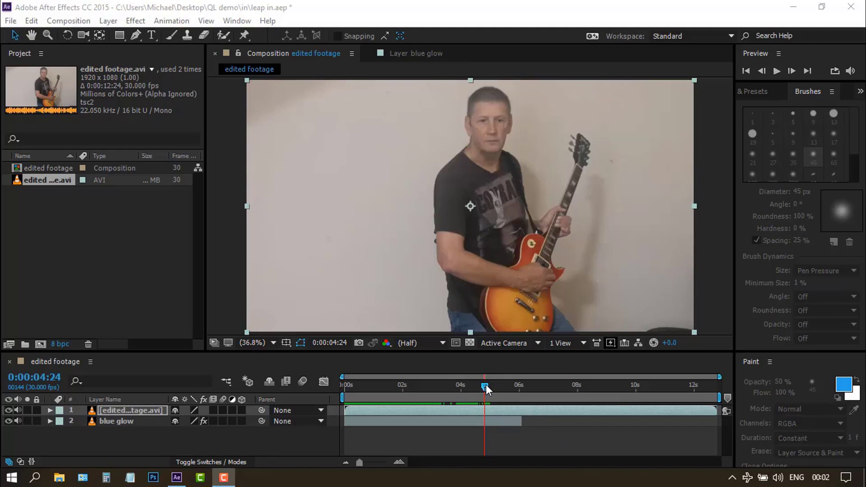
Keyframe the edited footage layer's opacity at 100% at 0:00:04:25 and at 0% at 0:00:04:07
left_click(792, 71)
left_click(792, 71)
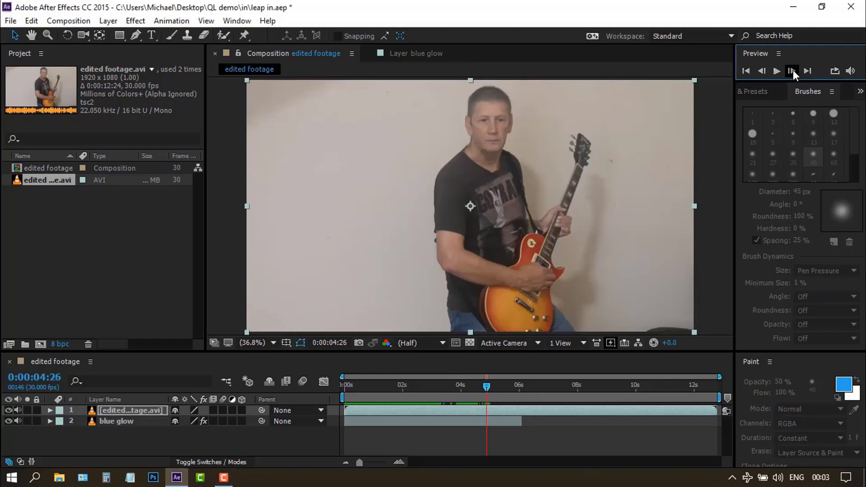
left_click(762, 72)
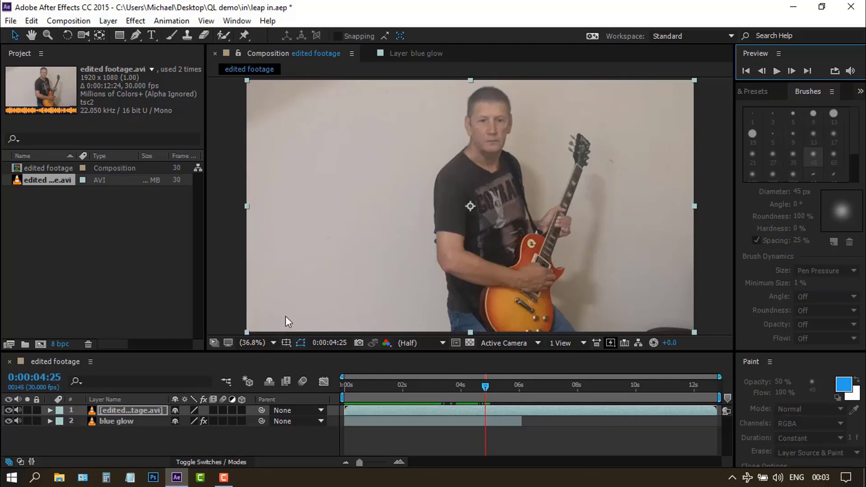
left_click(50, 410)
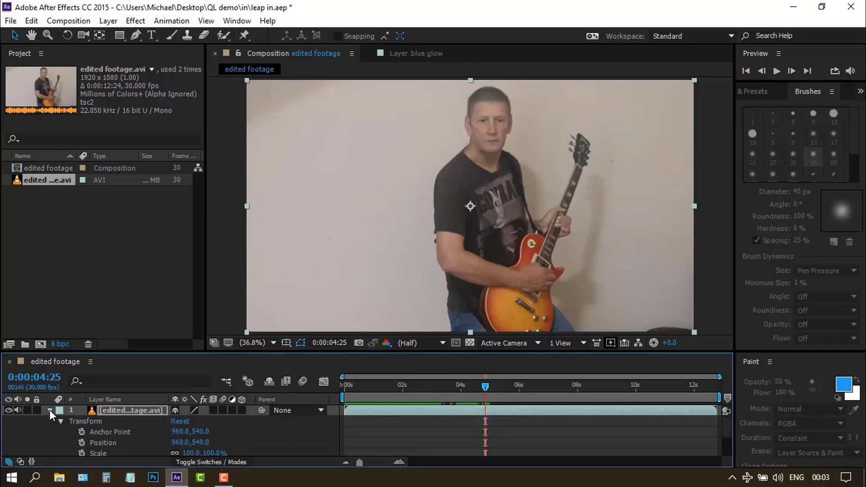
scroll(101, 437, "down", 3)
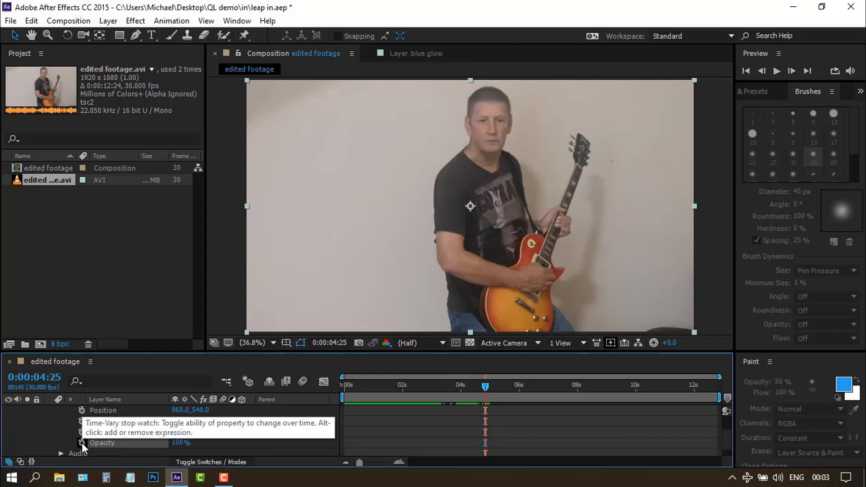
left_click(82, 443)
left_click_drag(484, 386, 467, 386)
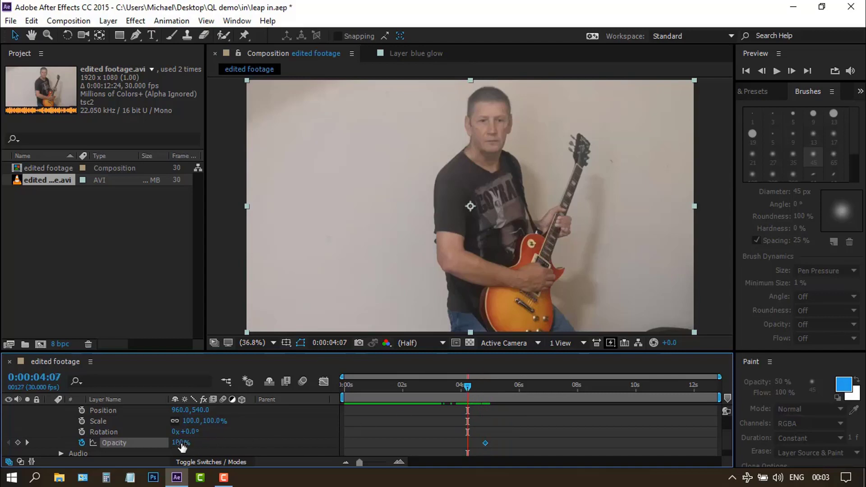
left_click_drag(182, 447, 93, 440)
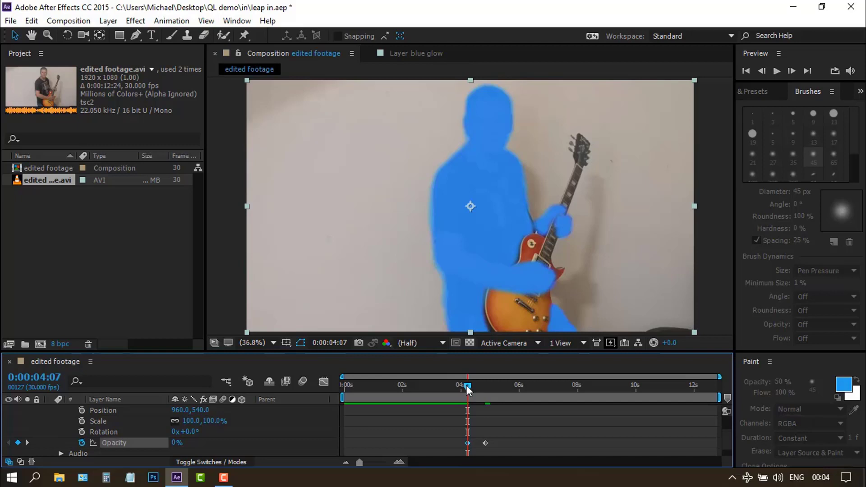
Preview the fade from the blue glow to the edited footage, starting from the first frame
key("space")
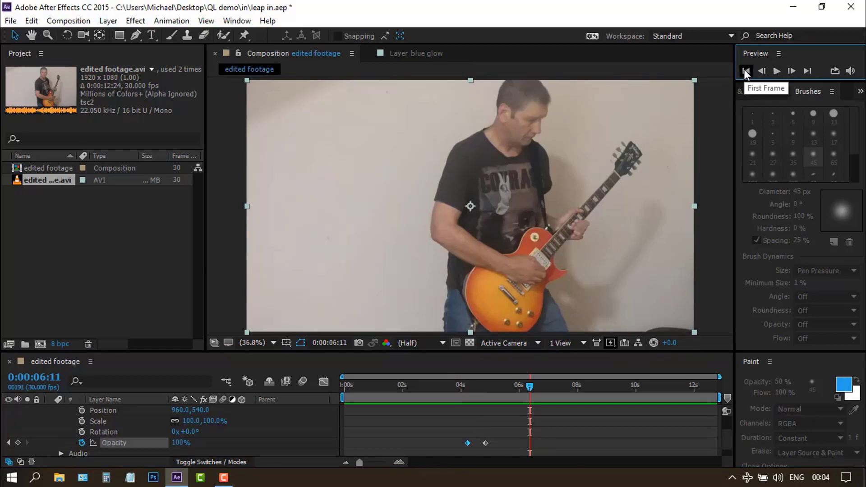
left_click(746, 71)
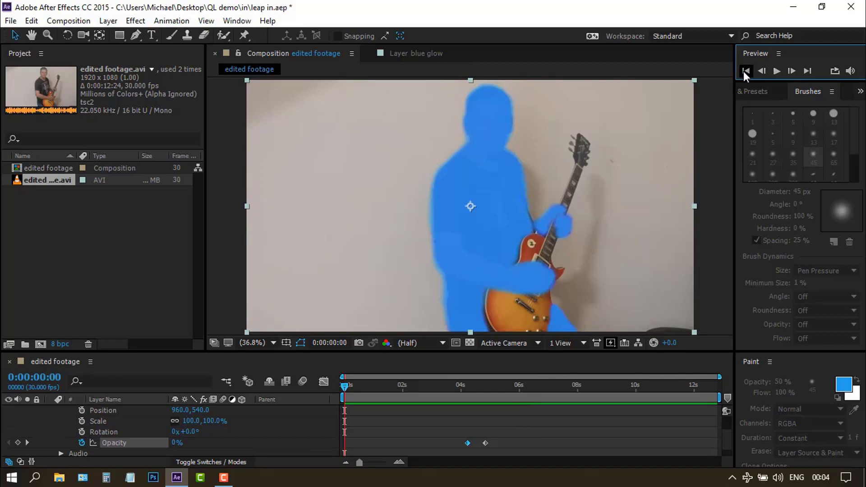
left_click(777, 71)
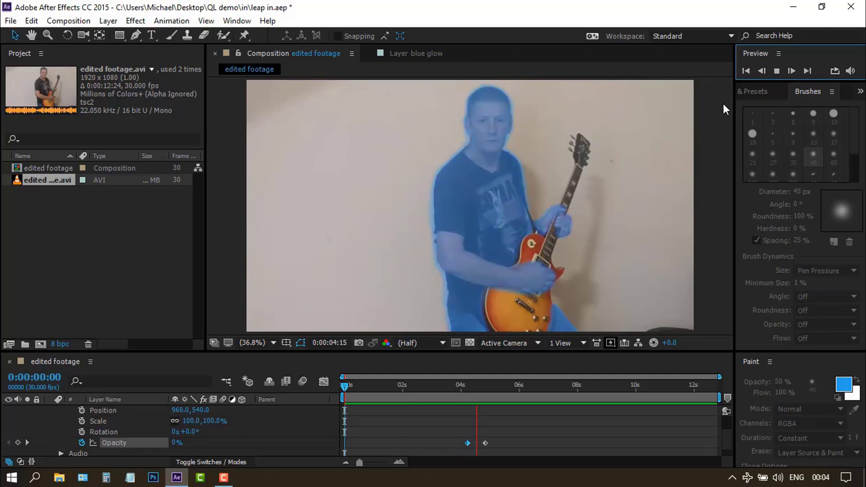
Replay the fade from the blue glow to the edited footage, starting at 0:00:00:00
left_click(486, 196)
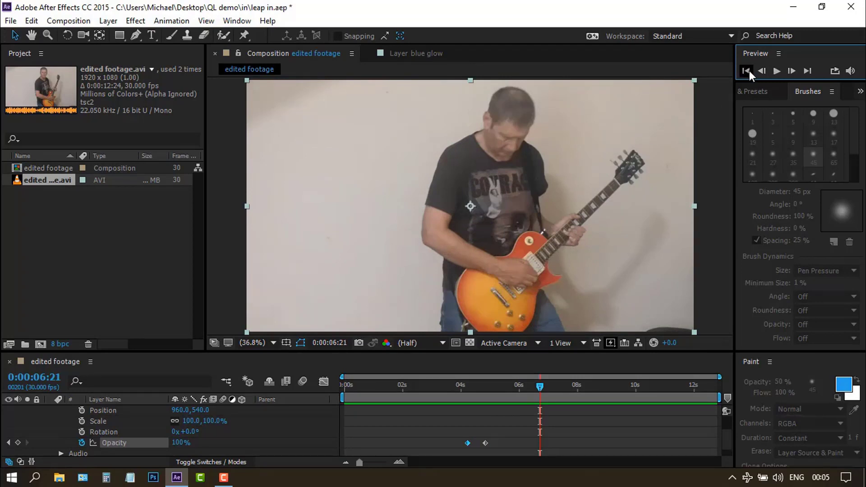
left_click(747, 71)
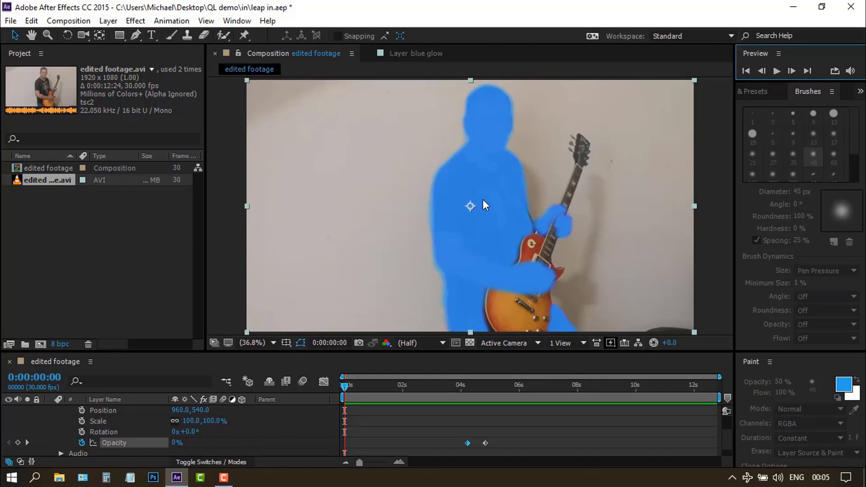
left_click(776, 70)
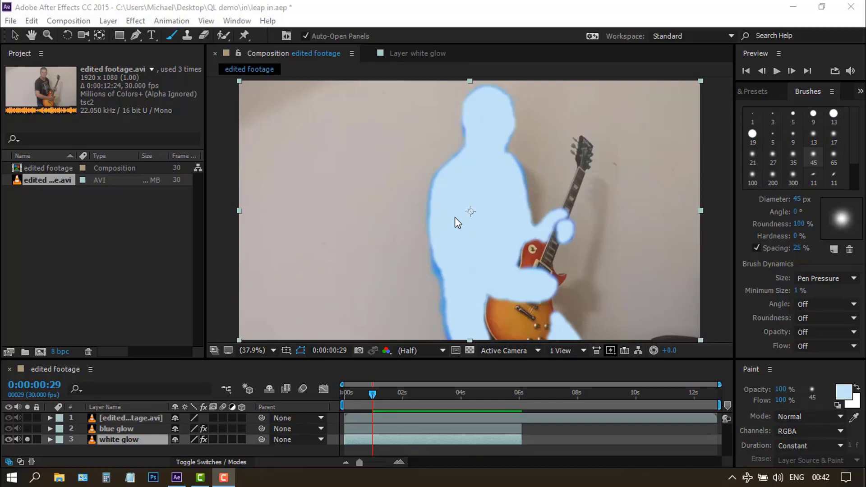
Time-reverse the white glow layer and place it directly above the blue glow layer
right_click(405, 437)
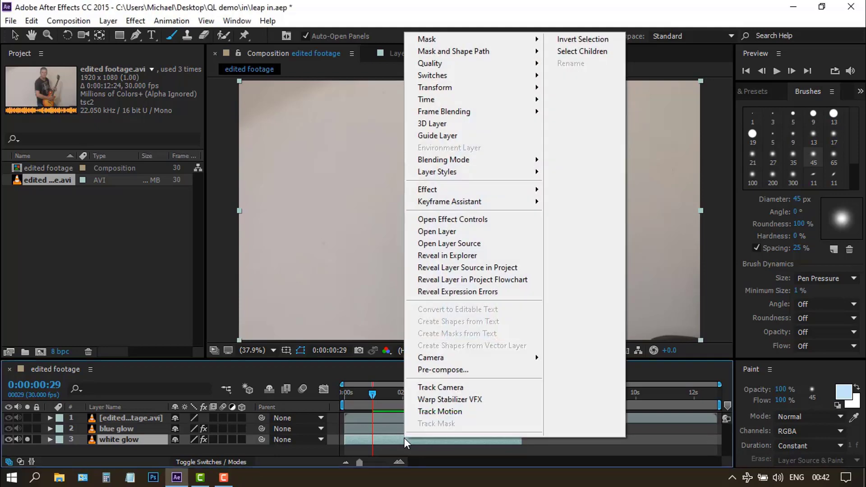
mouse_move(473, 98)
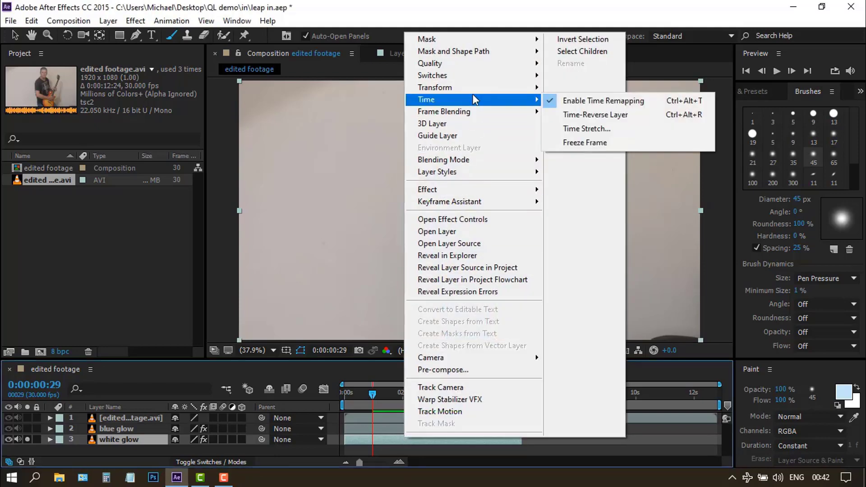
left_click(583, 115)
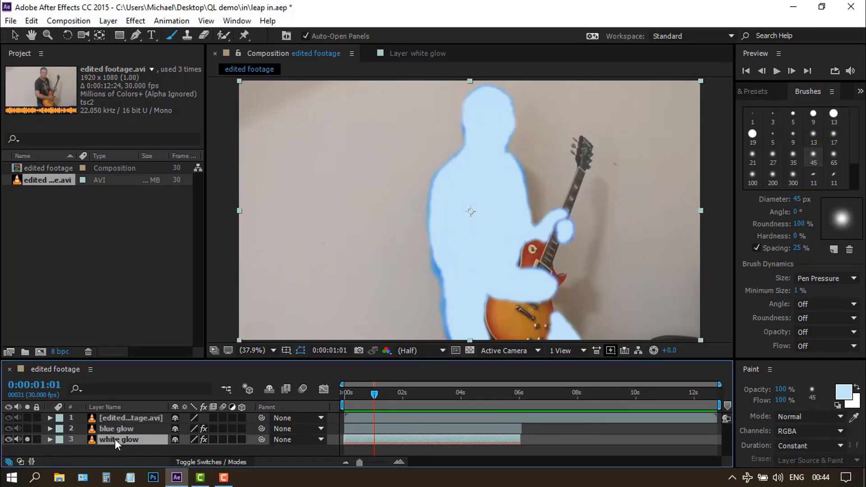
left_click_drag(115, 439, 117, 426)
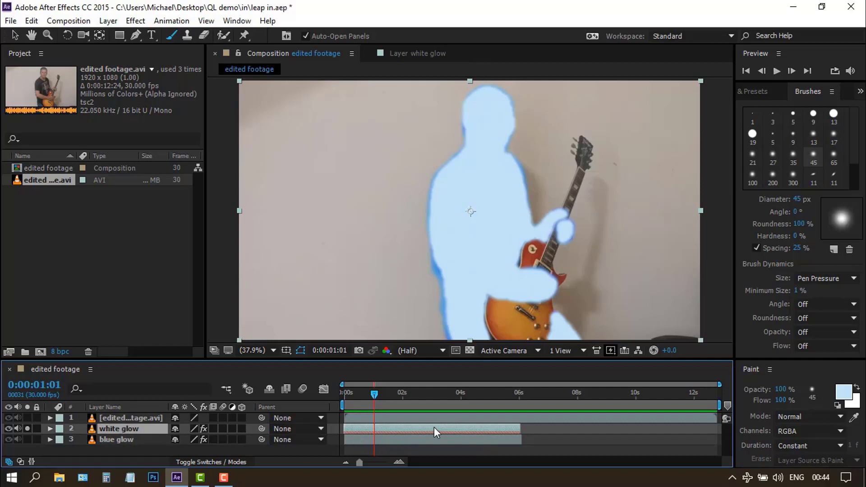
Shift the white glow layer earlier so it ends just past the 2-second mark, and scrub through its transition to the blue glow
left_click_drag(457, 426, 364, 431)
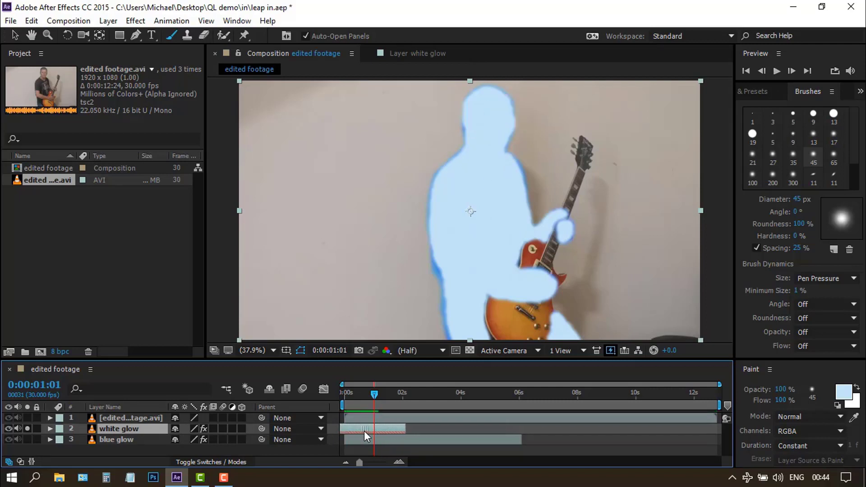
left_click(353, 396)
mouse_move(352, 396)
left_mouse_down()
mouse_move(393, 397)
mouse_move(348, 400)
left_mouse_up()
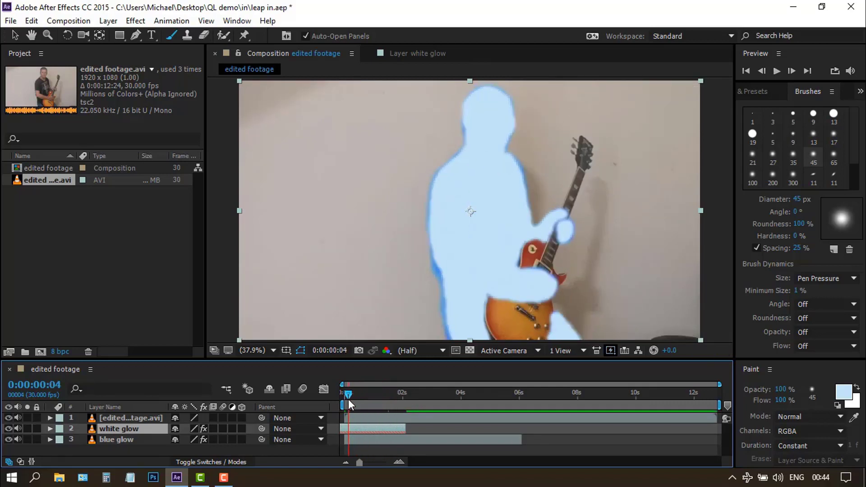
left_click_drag(348, 399, 410, 404)
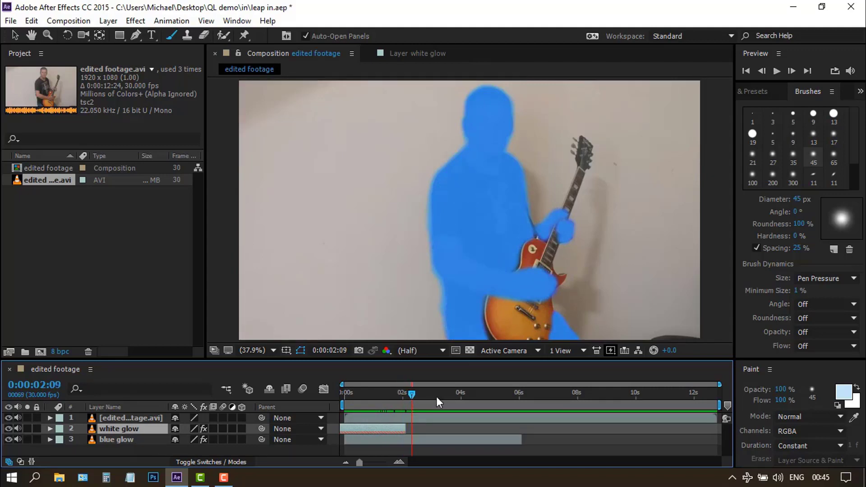
left_click_drag(413, 394, 380, 396)
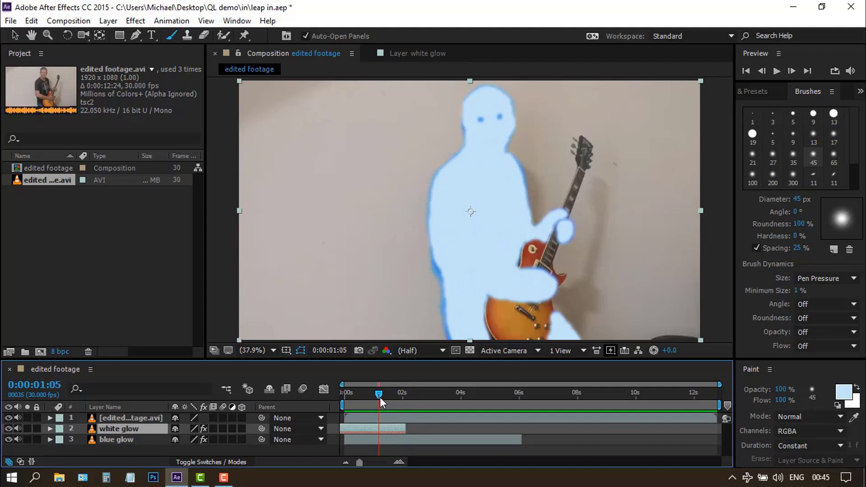
Preview the composition from the first frame through the white glow, blue glow and edited footage transitions
left_click(745, 71)
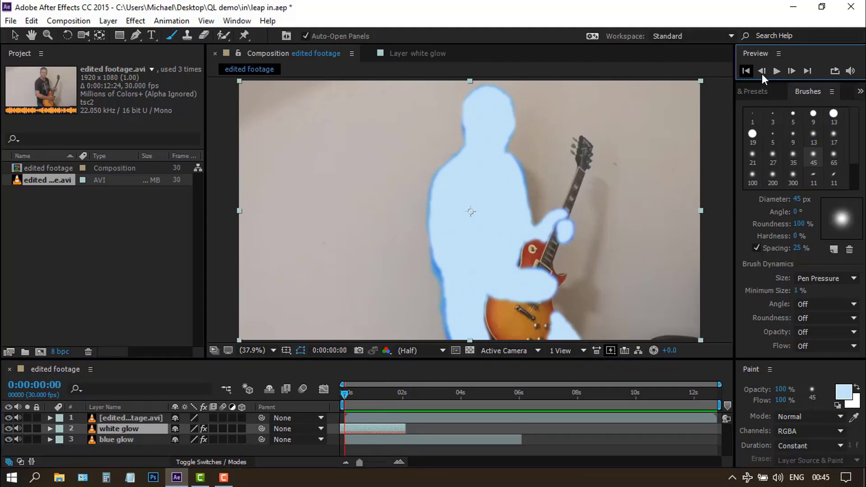
left_click(775, 70)
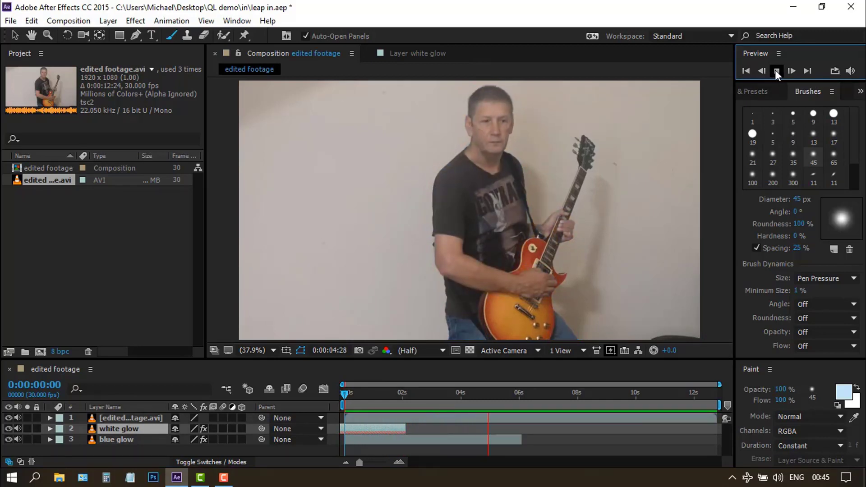
left_click(775, 70)
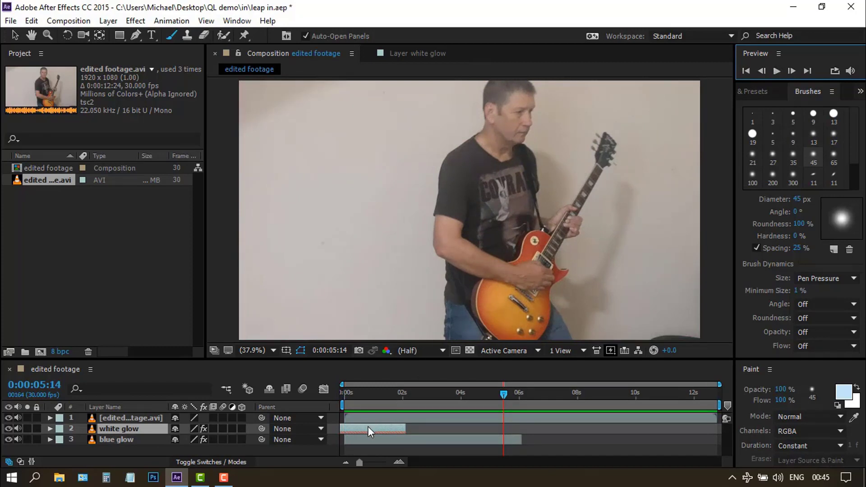
Try moving the white glow layer later so it ends shortly before the 4-second mark, and scrub through the changed timing
left_click_drag(367, 426, 427, 427)
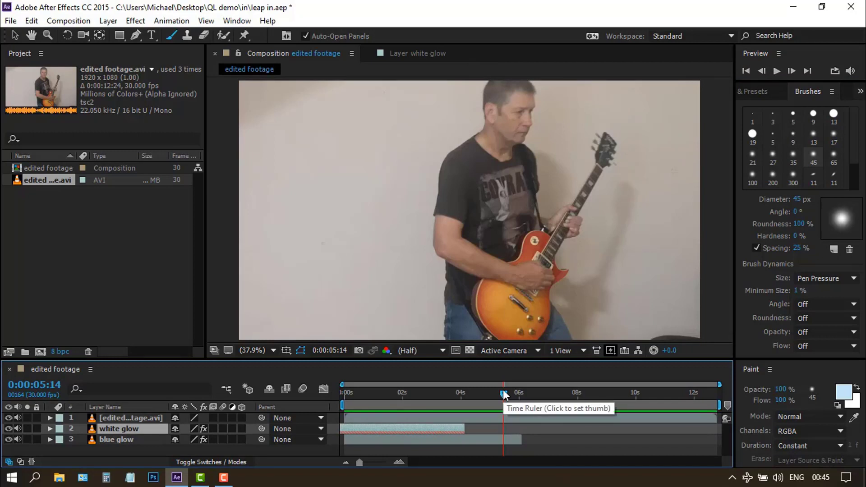
left_click_drag(502, 391, 432, 396)
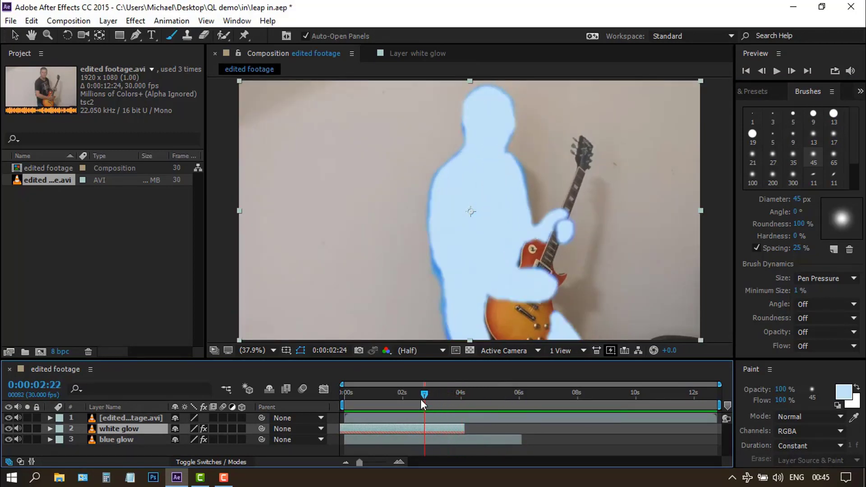
left_click_drag(424, 429, 408, 429)
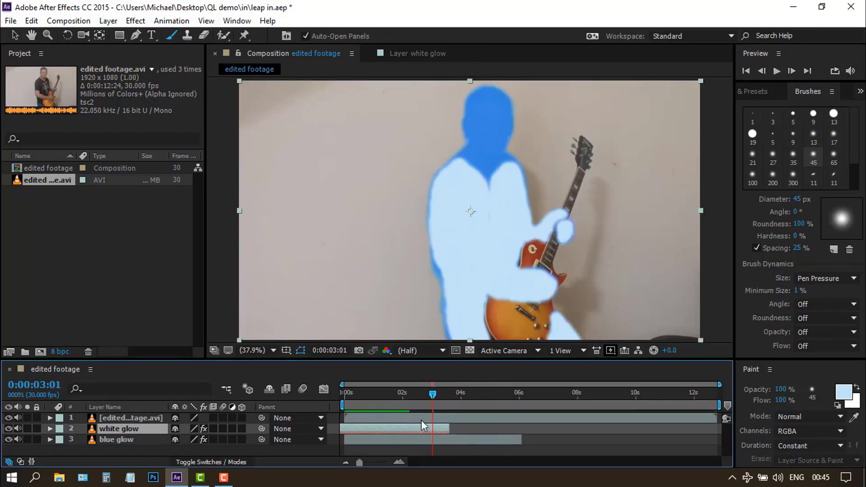
left_click_drag(432, 391, 453, 399)
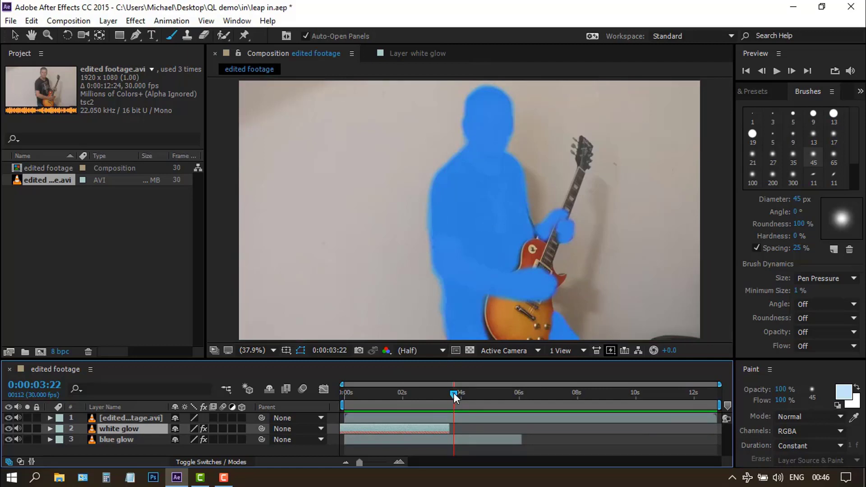
left_click_drag(453, 392, 352, 392)
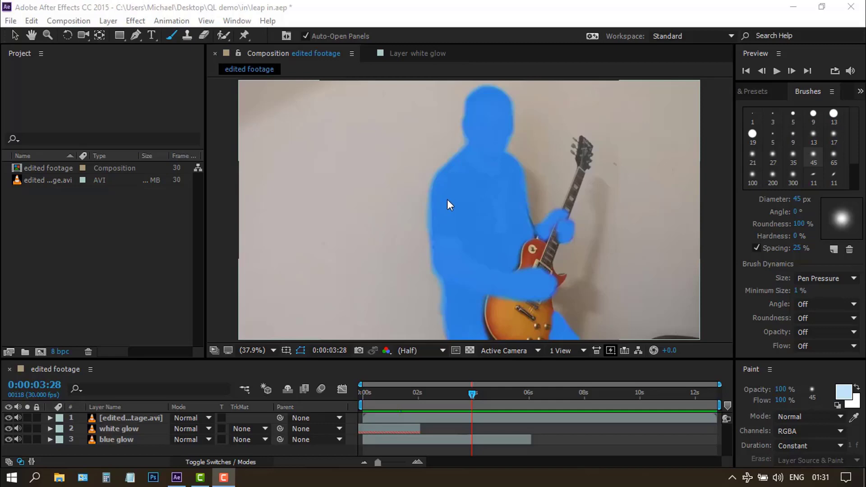
Import aura in.avi as footage and add it to the edited footage composition as the topmost layer
left_click(10, 21)
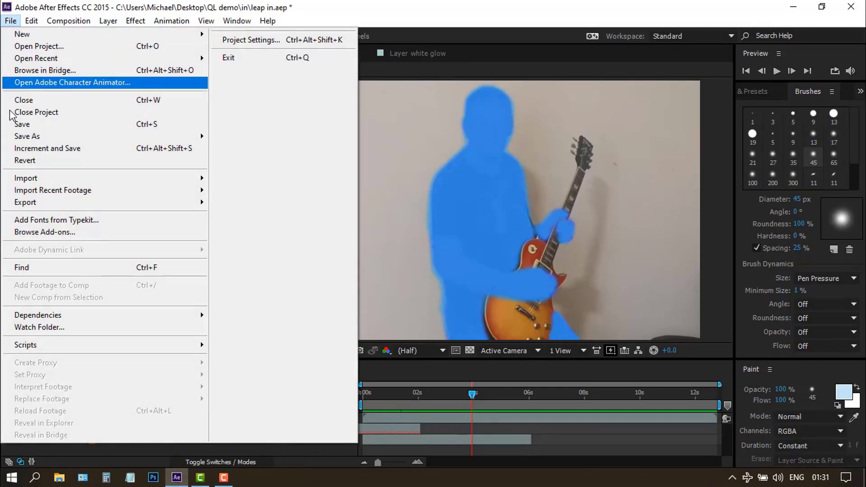
mouse_move(111, 179)
left_click(240, 180)
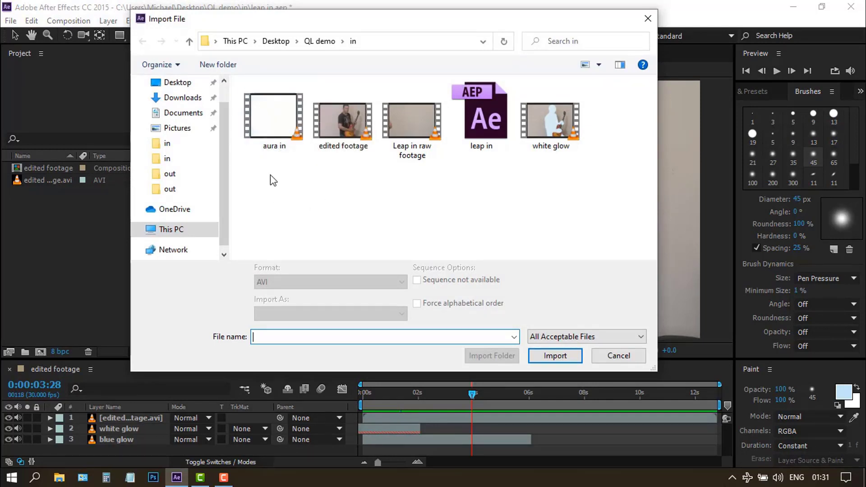
left_click(268, 121)
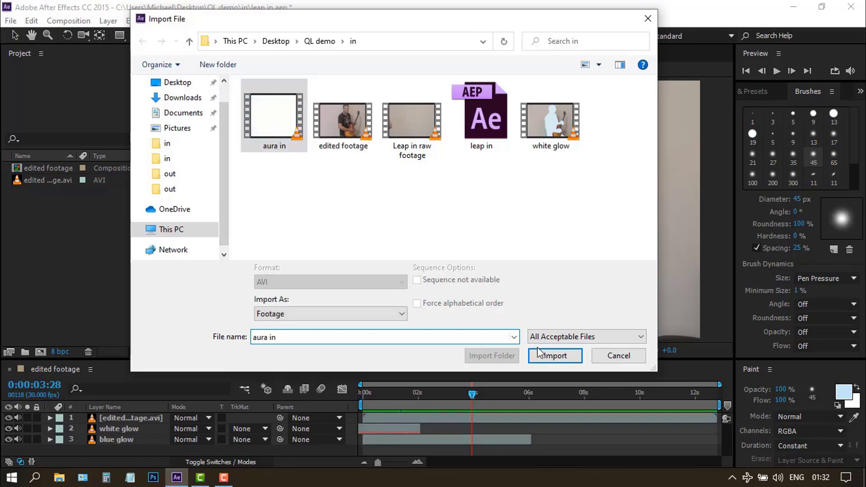
left_click(539, 354)
left_click_drag(43, 168, 82, 419)
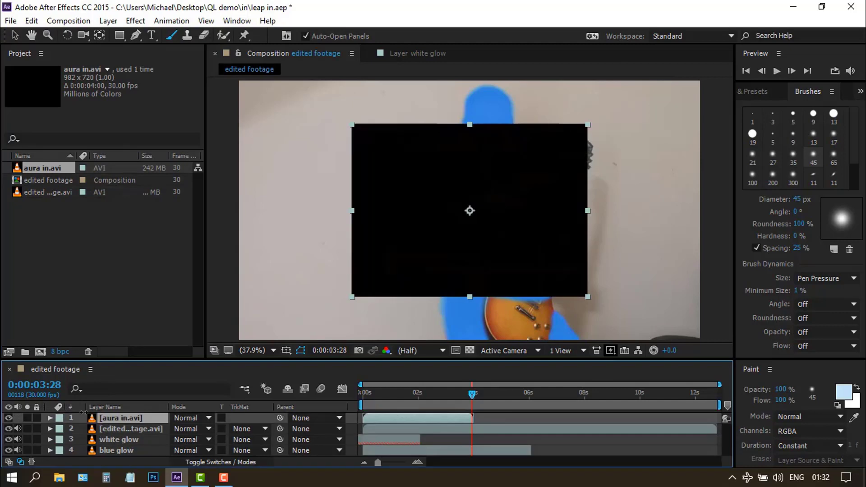
Set the aura in.avi layer's blending mode to Screen and enlarge it to cover the whole composition frame
left_click(364, 392)
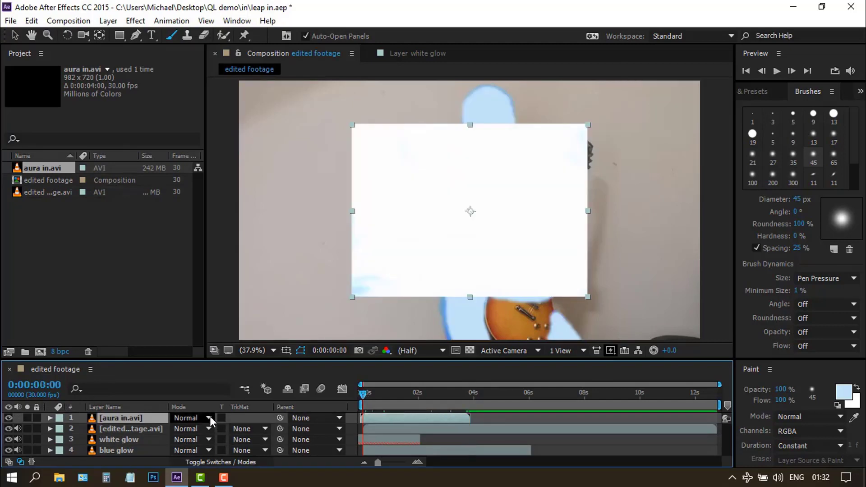
left_click(209, 418)
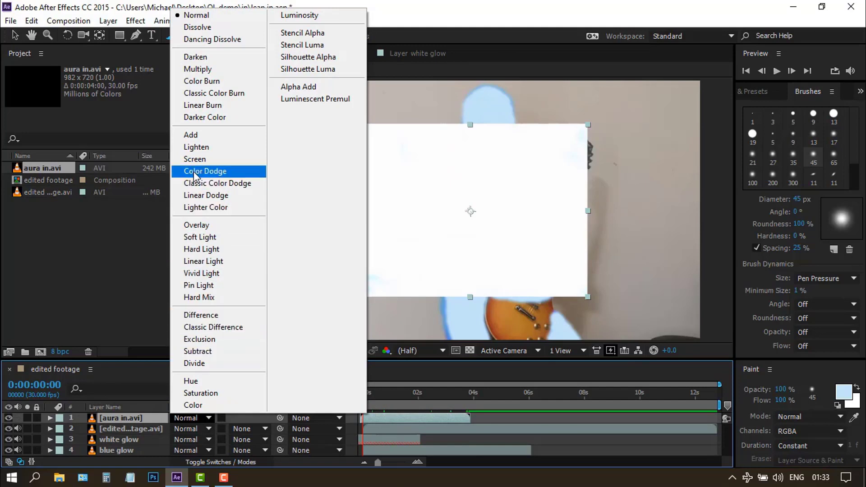
left_click(199, 159)
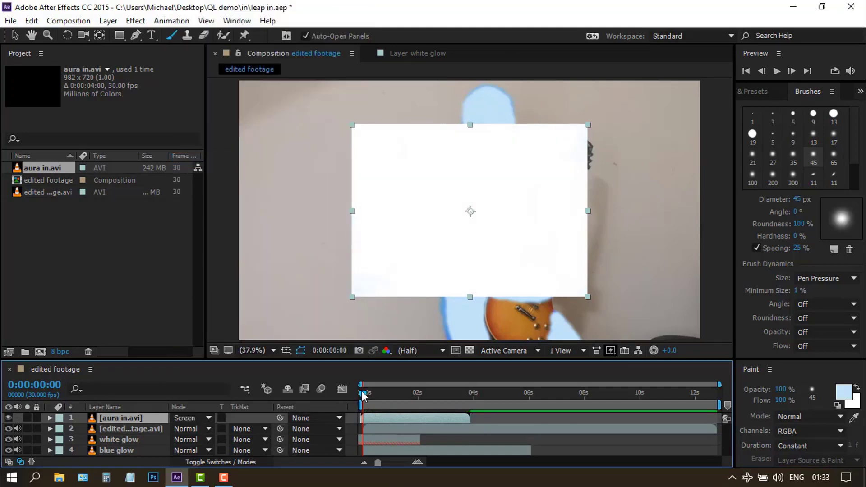
left_click_drag(363, 394, 393, 395)
left_click_drag(353, 298, 234, 348)
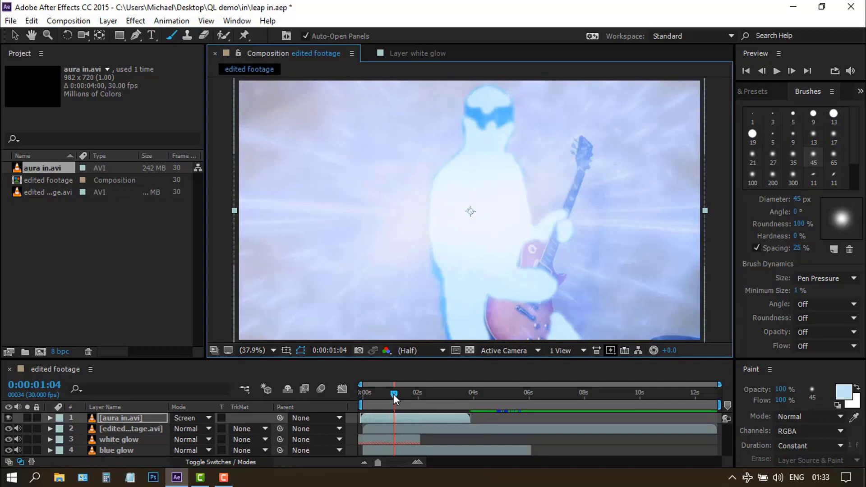
Scrub from the first frame to check how the aura fades over the white and blue glows
left_click_drag(393, 394, 364, 393)
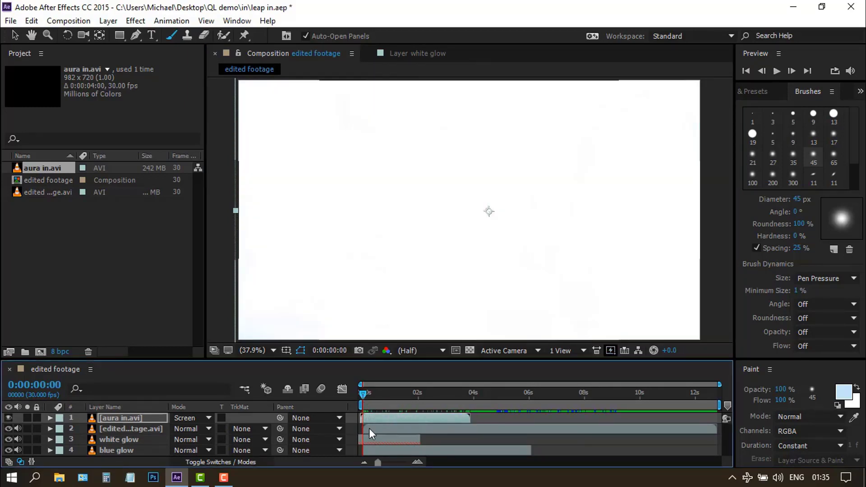
left_click_drag(364, 394, 392, 397)
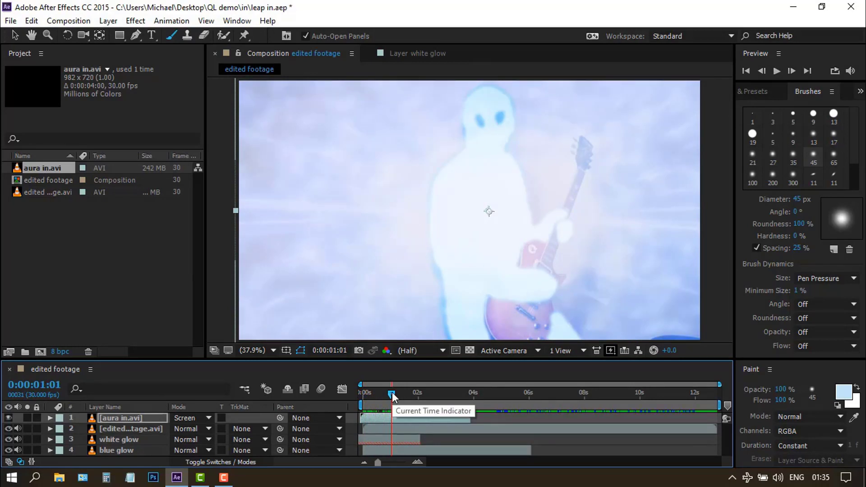
left_click_drag(392, 391, 386, 393)
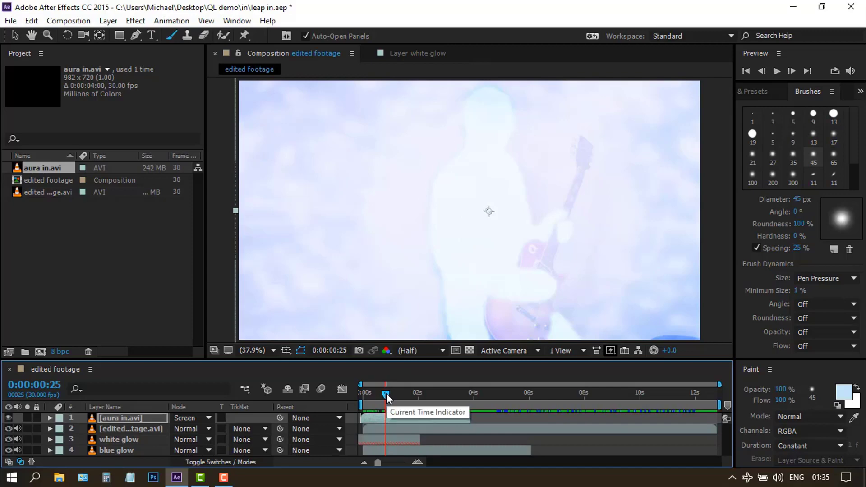
left_click_drag(386, 393, 496, 406)
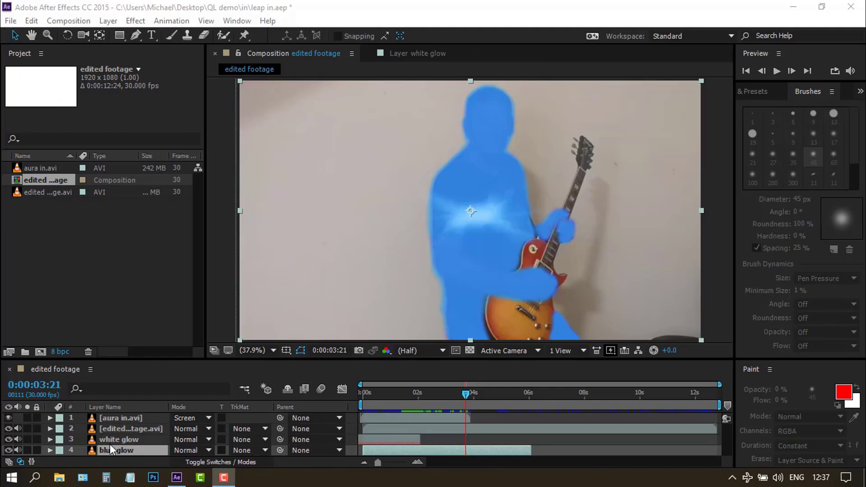
Create a full-frame solid layer named "lightening effect" directly above the aura in.avi layer
left_click(111, 418)
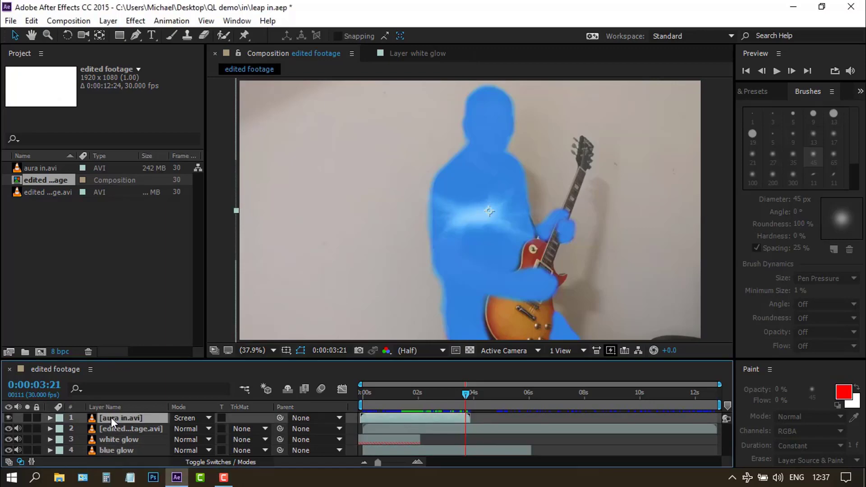
left_click(105, 20)
mouse_move(171, 19)
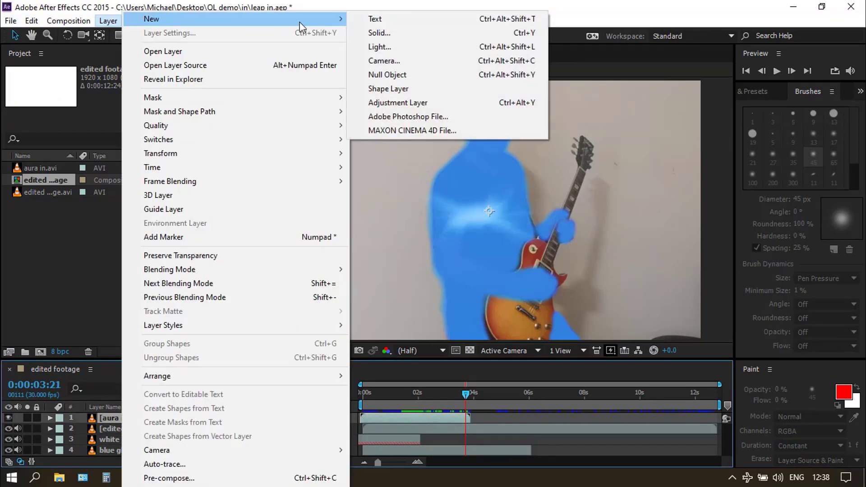
left_click(378, 32)
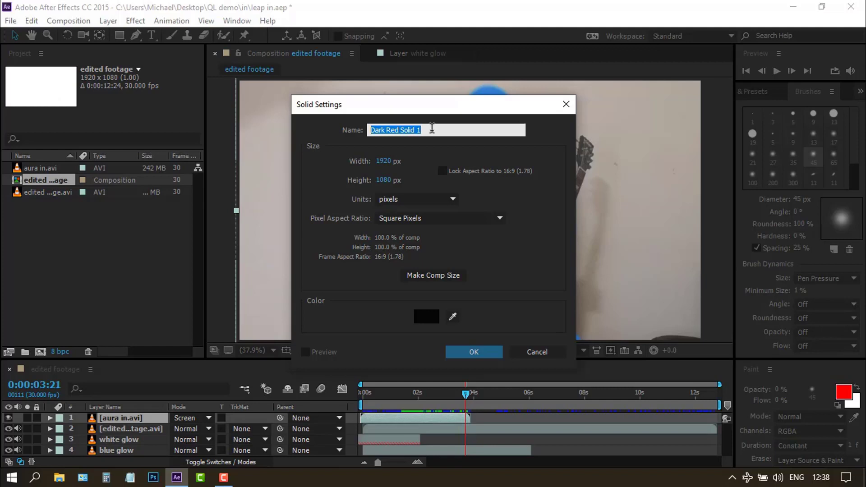
type("lightening e")
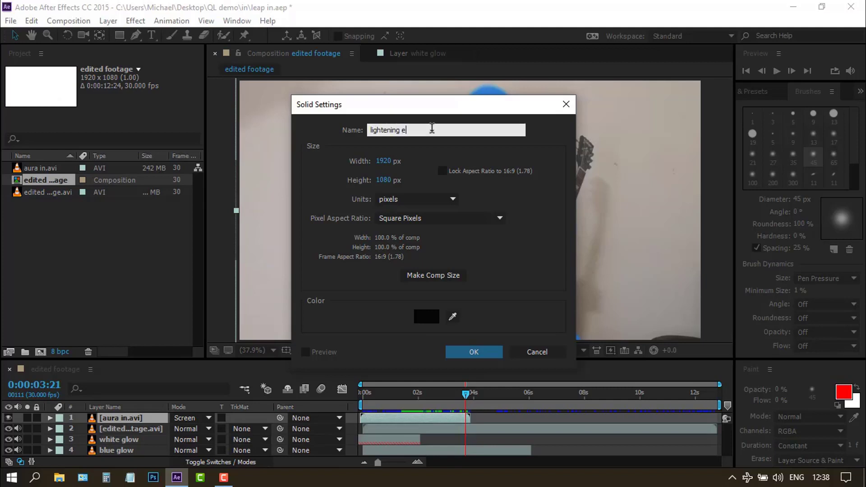
type("ffect")
key("Return")
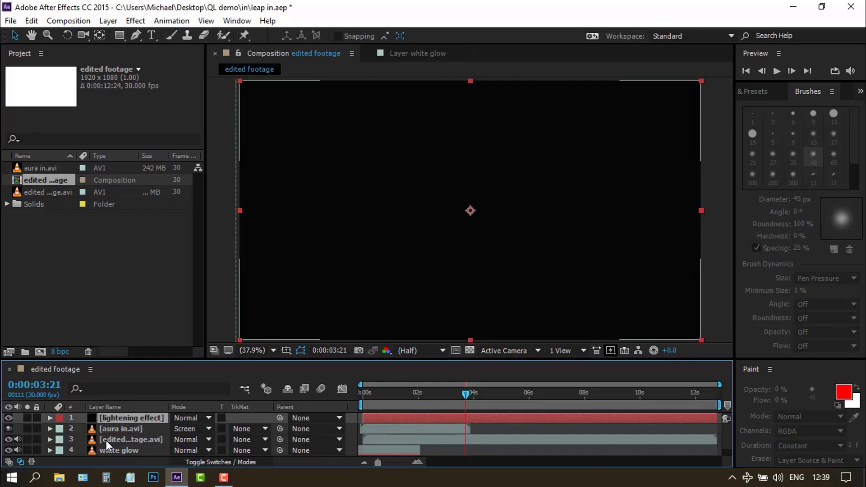
Set the lightening effect layer's blending mode to Screen
left_click(106, 441)
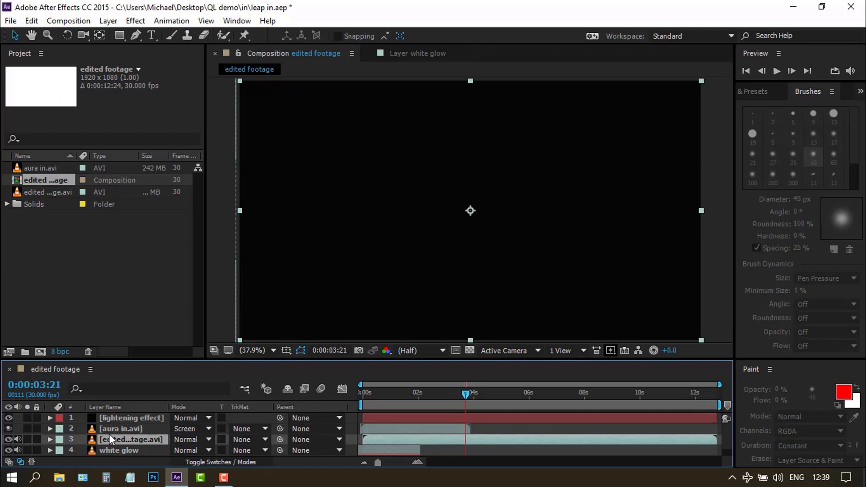
left_click(111, 416)
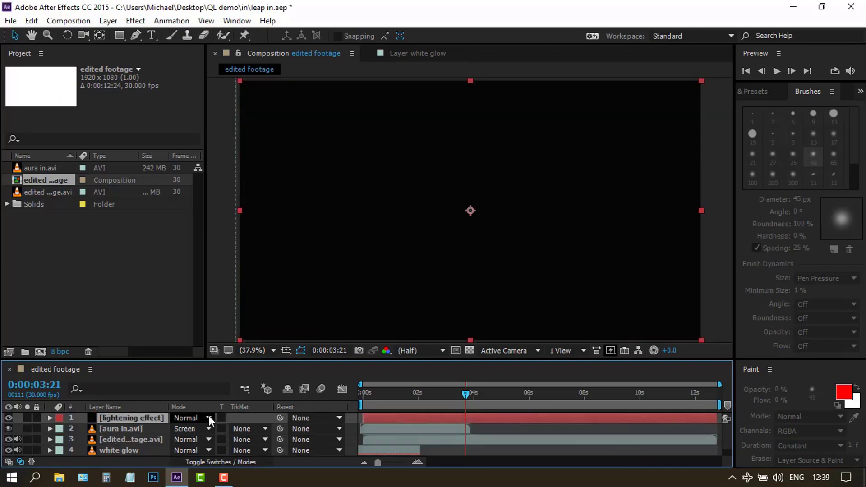
left_click(209, 419)
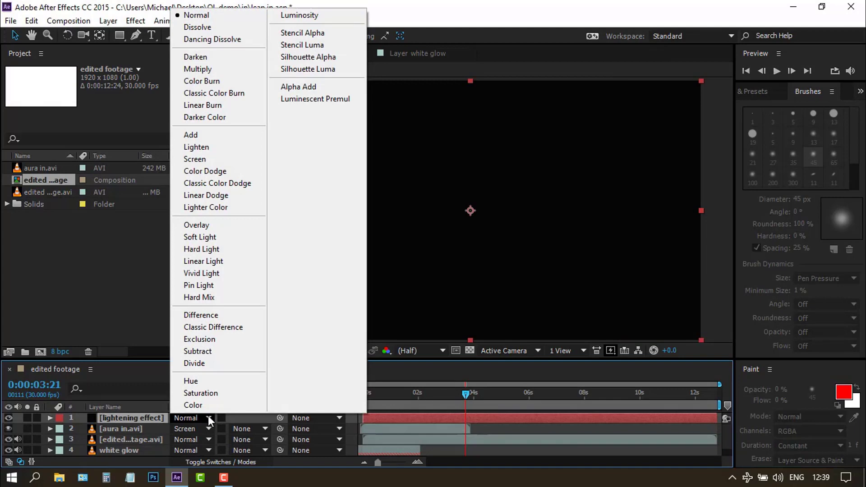
left_click(195, 158)
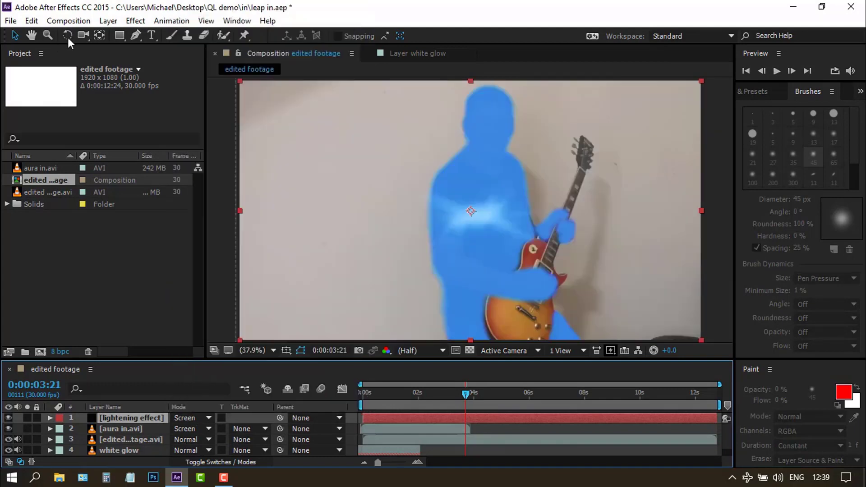
Apply the Advanced Lightning effect to the lightening effect layer, set its type to Strike and composite it on the original
left_click(134, 21)
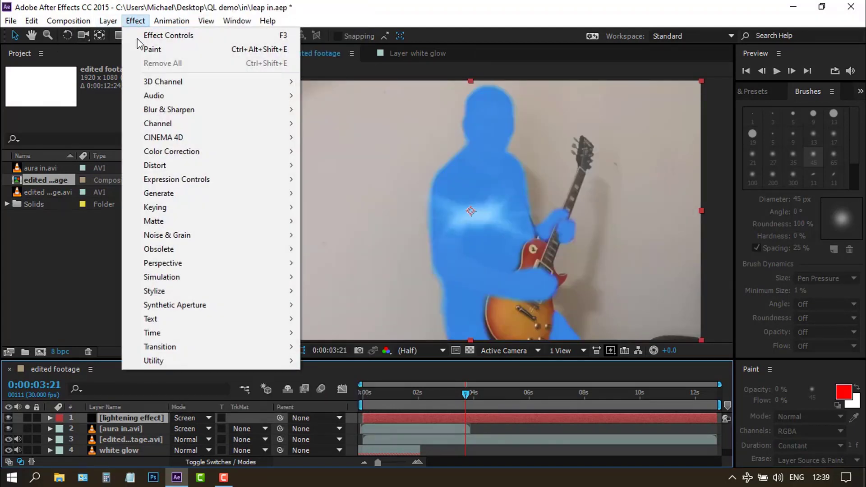
mouse_move(161, 194)
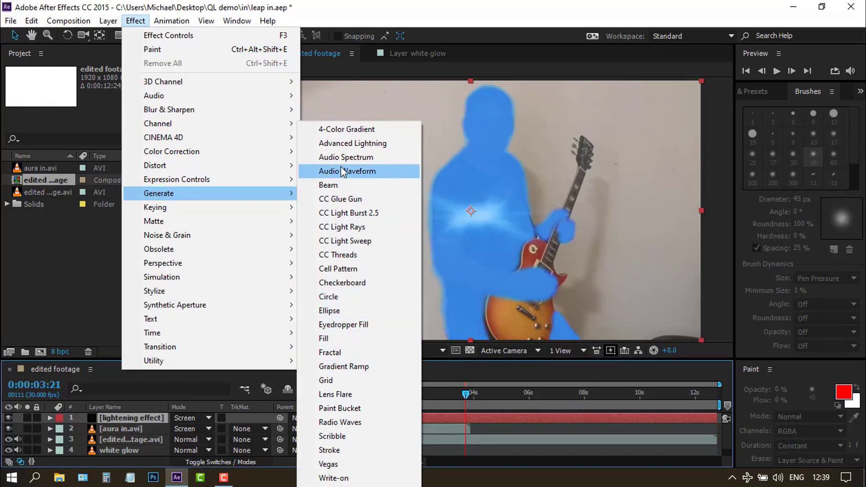
left_click(347, 143)
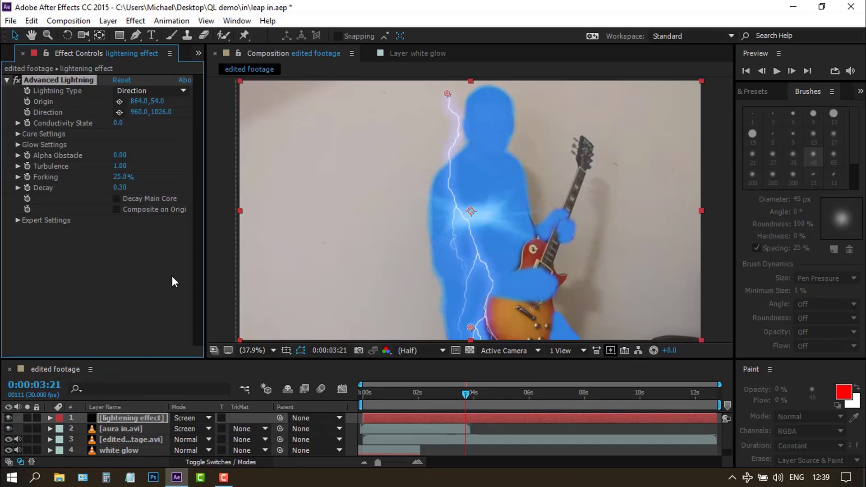
left_click(168, 91)
left_click(180, 118)
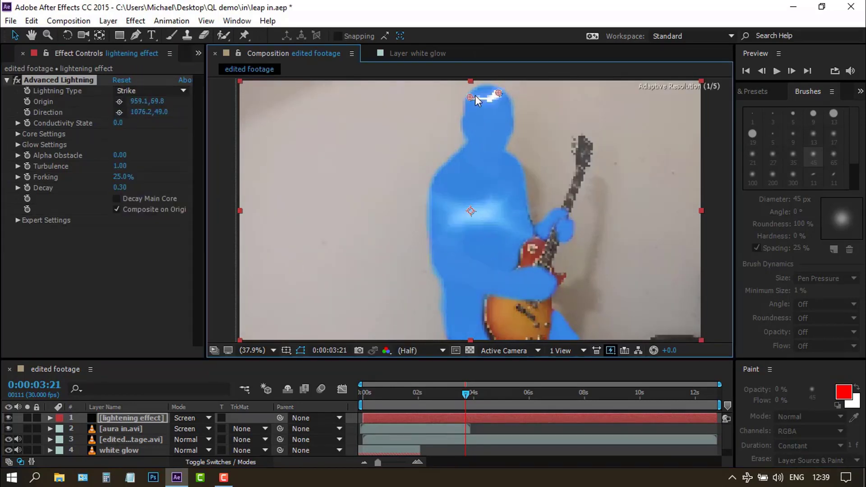
Place the lightning's origin and direction points together on top of the head and enable keyframing for both at 0:00:03:20
left_click_drag(475, 96, 496, 88)
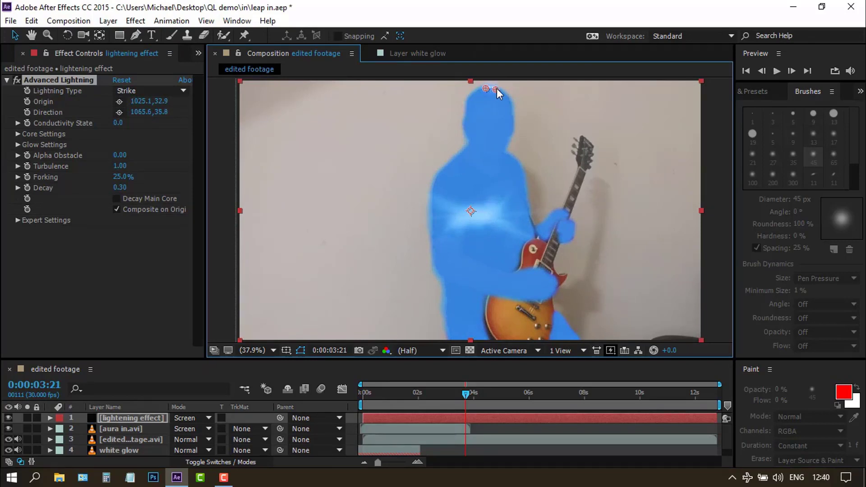
left_click_drag(494, 88, 487, 89)
key("Page_Up")
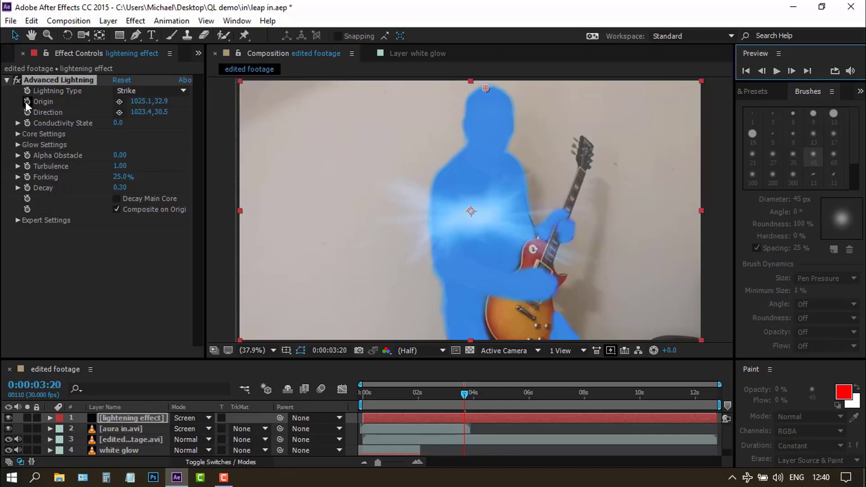
left_click(25, 101)
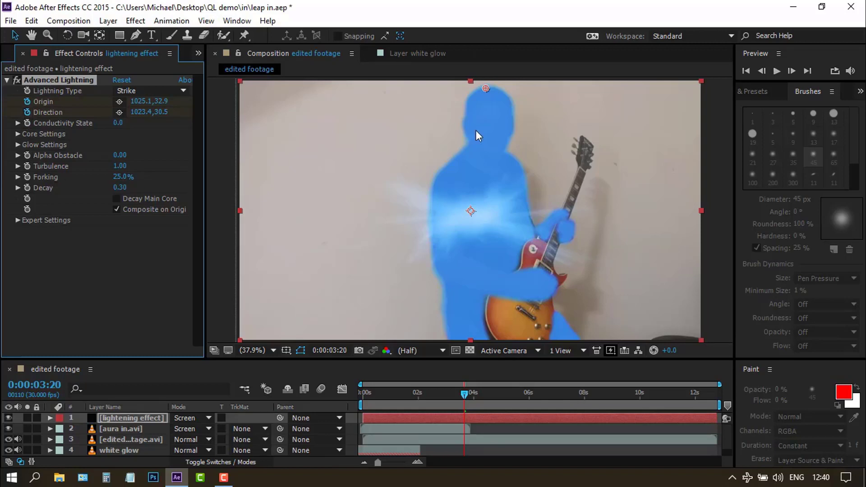
Keyframe the lightning's origin and direction points spreading apart across the head and moving down it, advancing two frames at a time to 0:00:03:24
left_click_drag(487, 88, 493, 90)
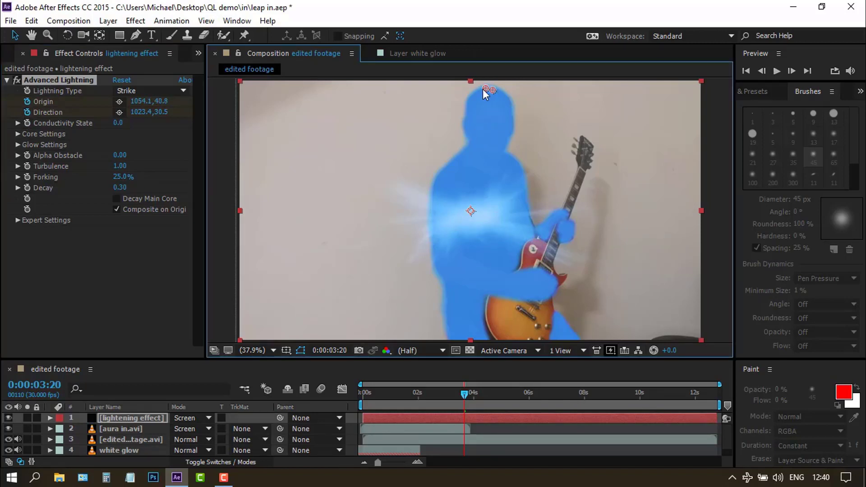
left_click(791, 71)
left_click(792, 71)
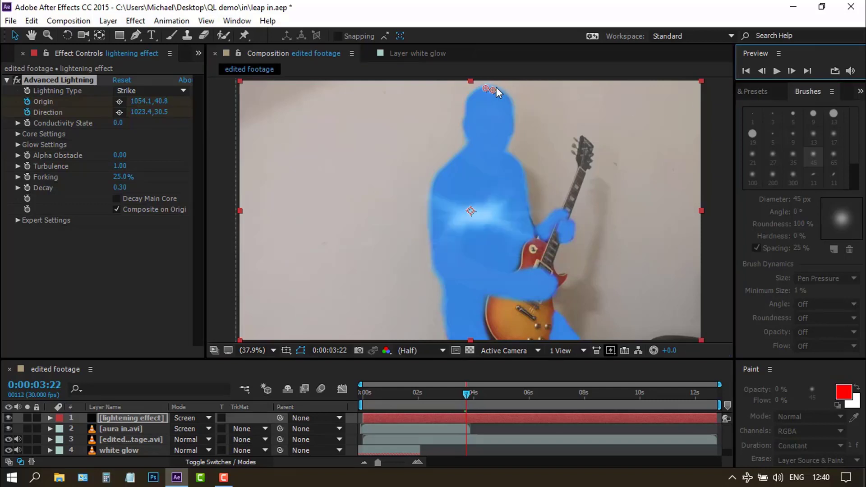
left_click_drag(492, 90, 471, 93)
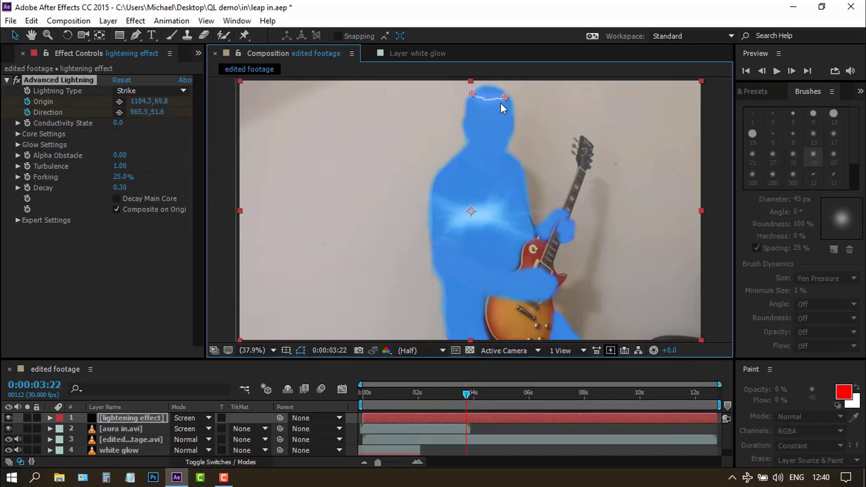
left_click(790, 72)
left_click(790, 72)
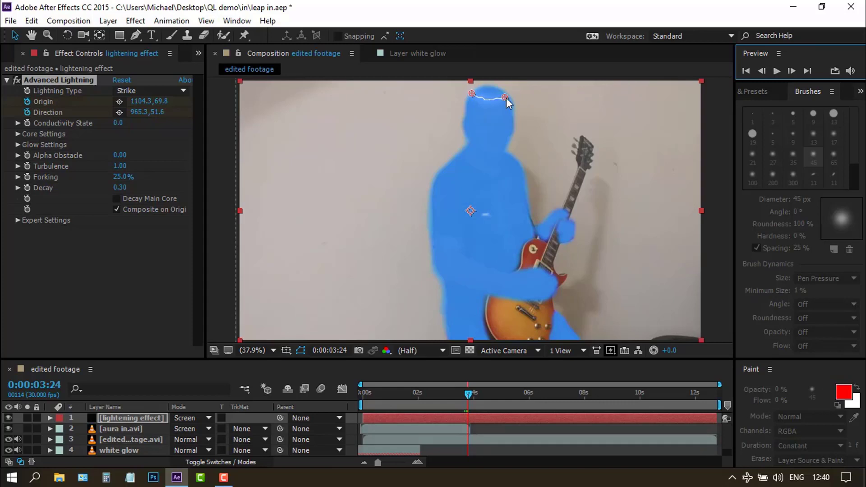
left_click_drag(505, 97, 473, 123)
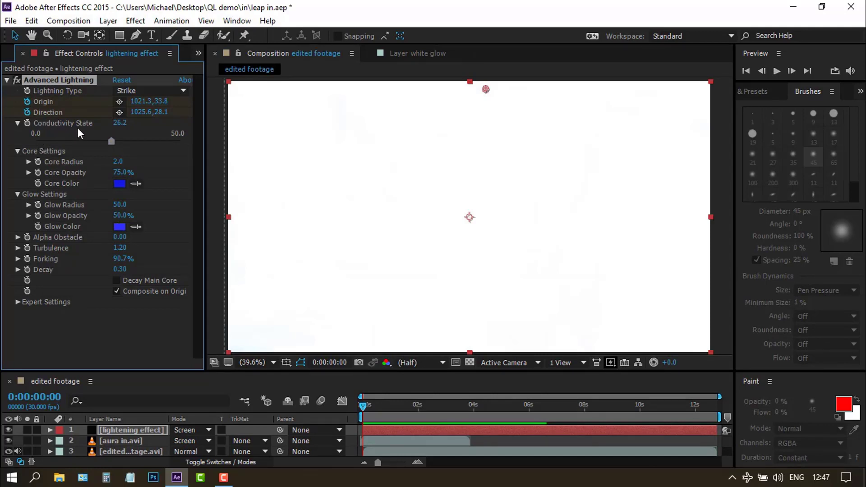
Preview the leap-in shot with the lightning, stop playback and return to the first frame
left_click(777, 71)
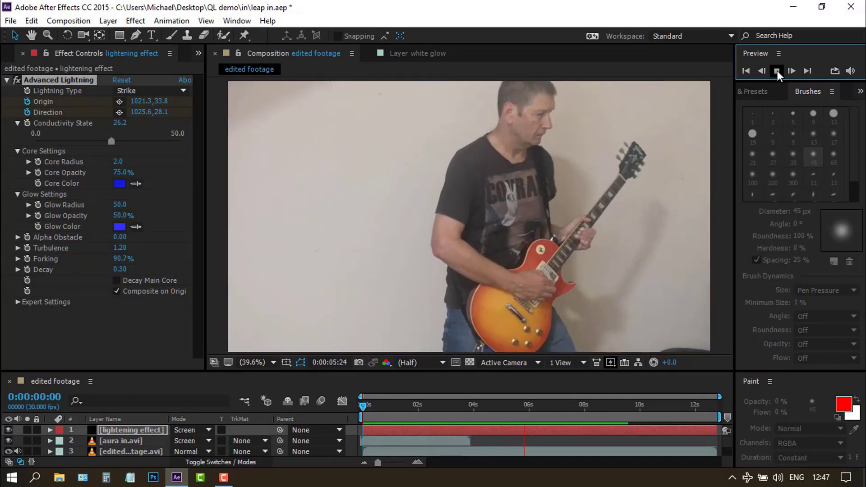
left_click(777, 70)
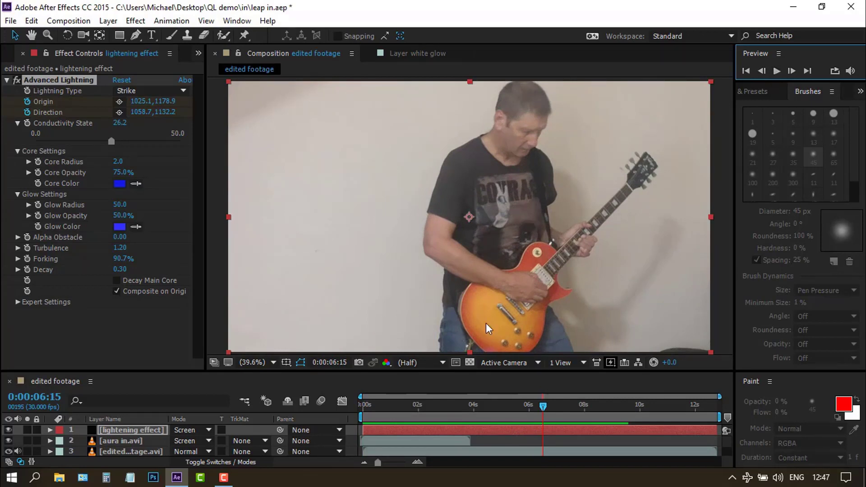
left_click(745, 71)
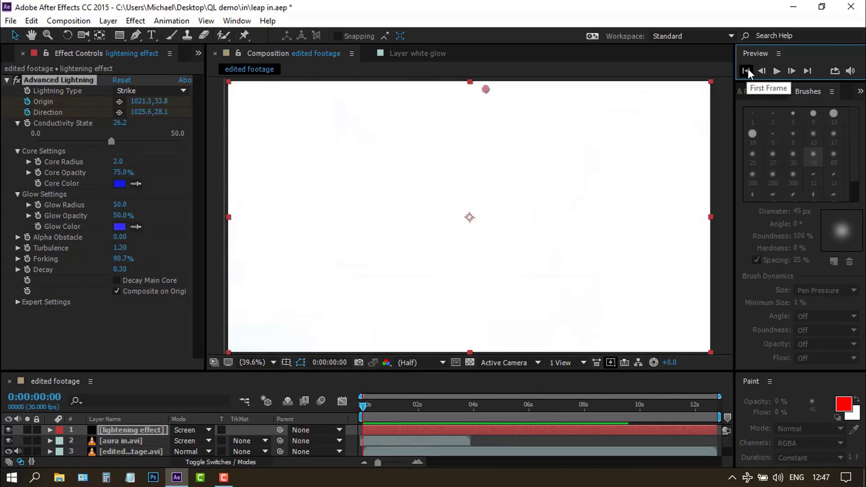
Add the edited footage composition to the render queue and name its output movie "complete leap in" in the complete folder
left_click(10, 21)
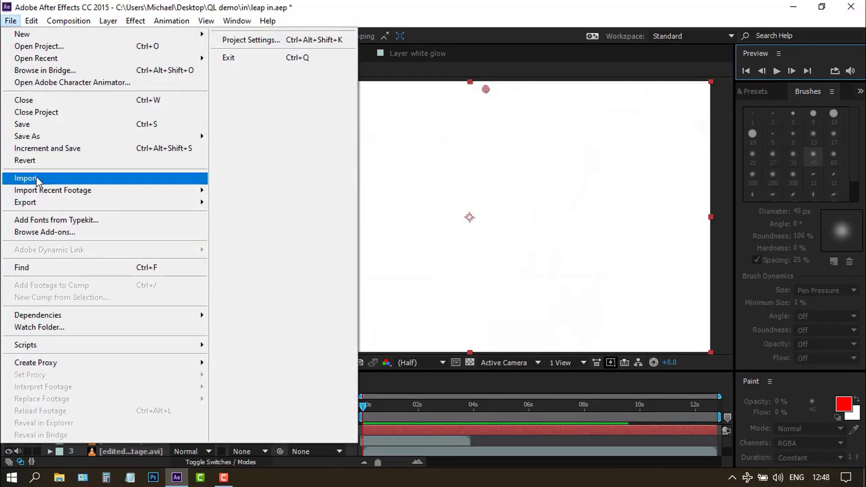
key("ctrl+m")
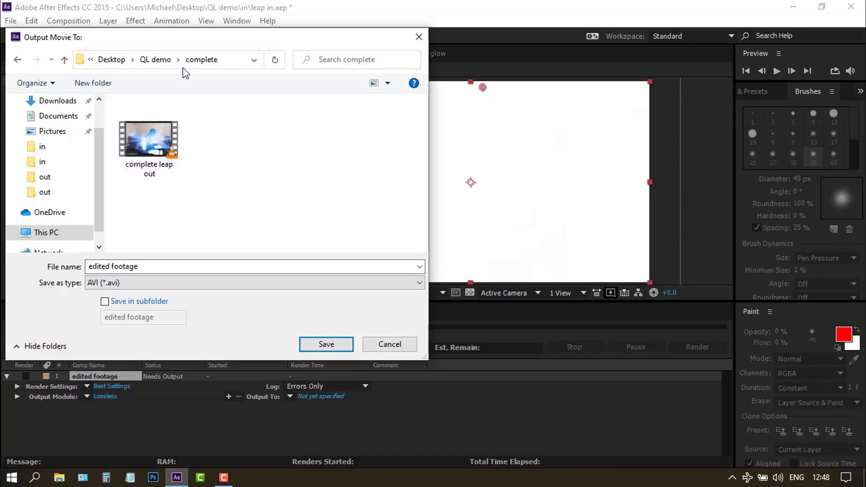
left_click(151, 266)
type("complete l")
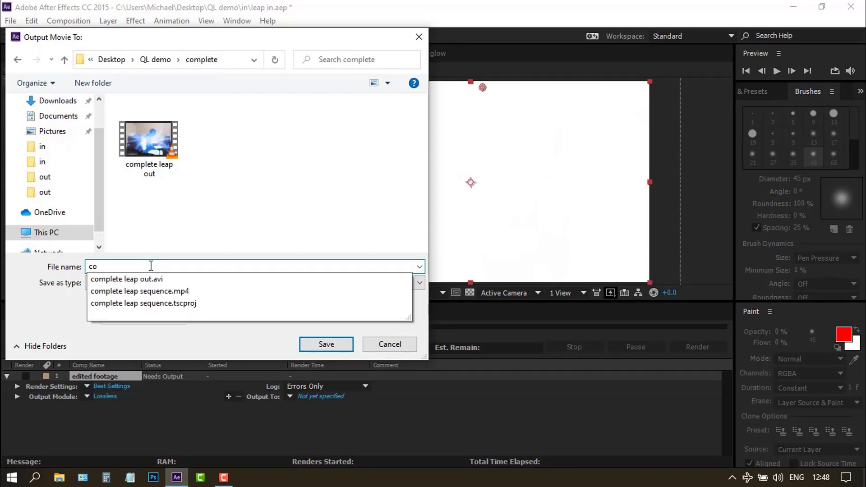
type("eap in")
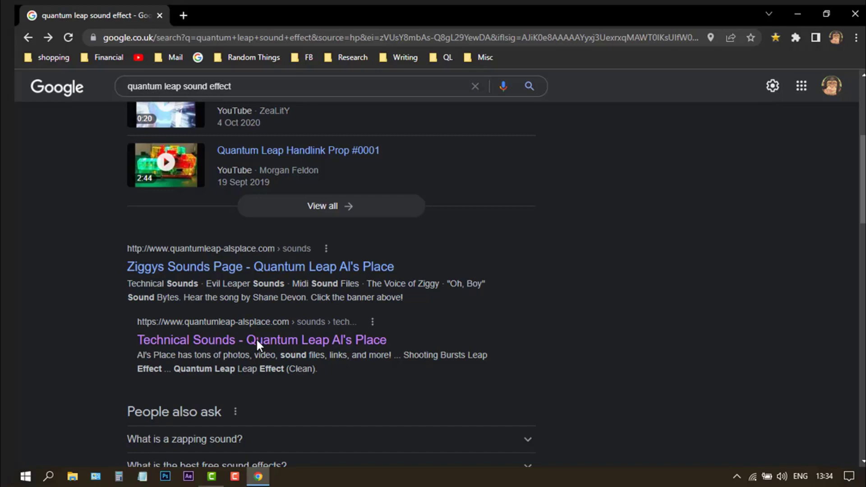
Switch to Chrome and open Al's Place's Technical Sounds page from the search results for "quantum leap sound effect"
left_click(363, 339)
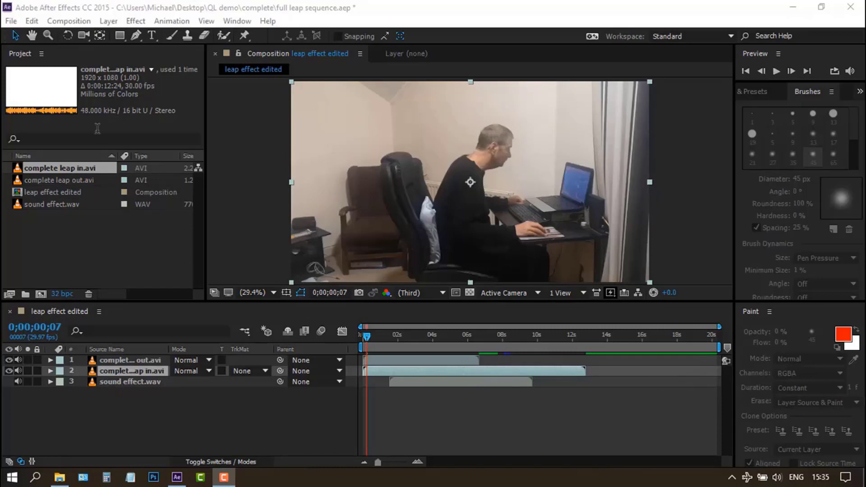
Switch back to After Effects and review the duration in the leap effect edited composition's settings
left_click(75, 21)
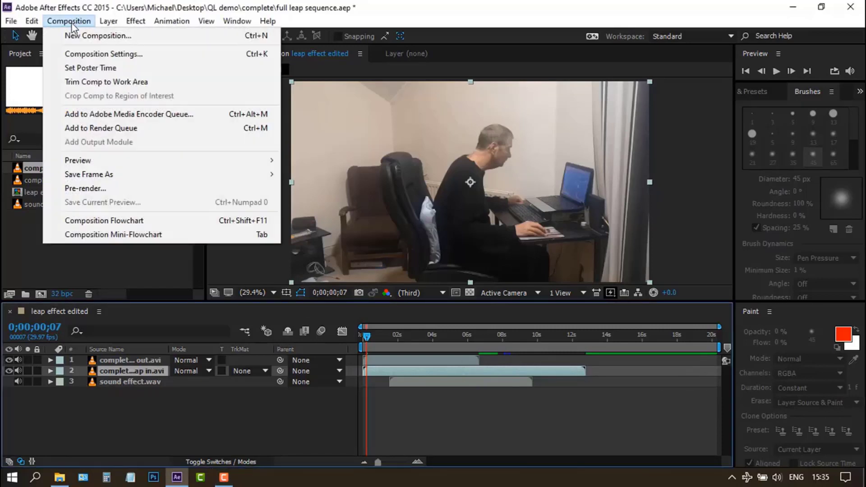
left_click(71, 55)
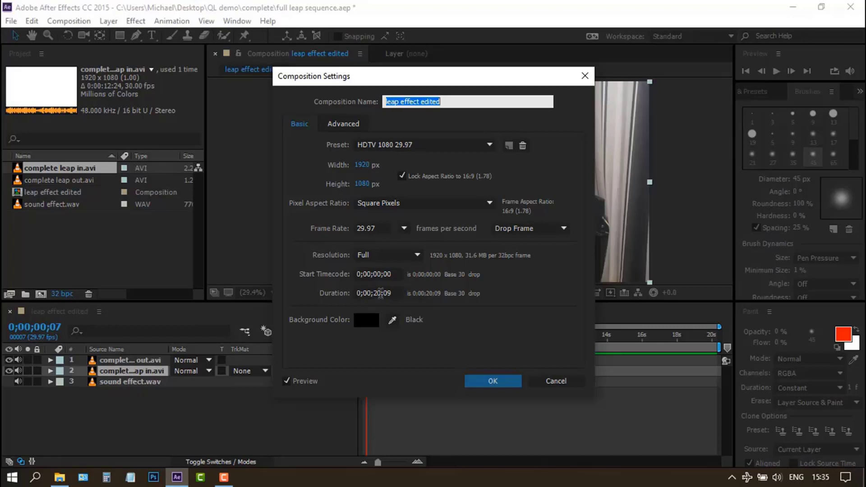
left_click(490, 382)
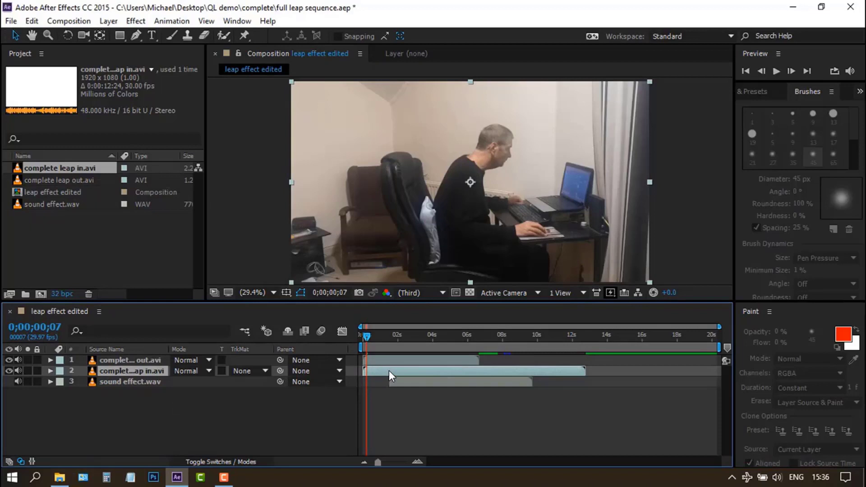
Move the complete leap in.avi layer to start as complete leap out.avi ends, and preview the sequence with the sound effect
left_click_drag(389, 370, 503, 374)
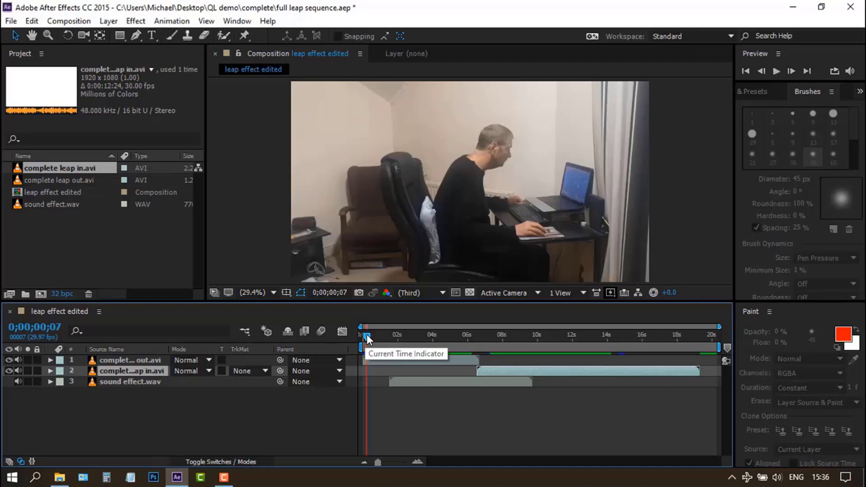
left_click_drag(367, 337, 388, 345)
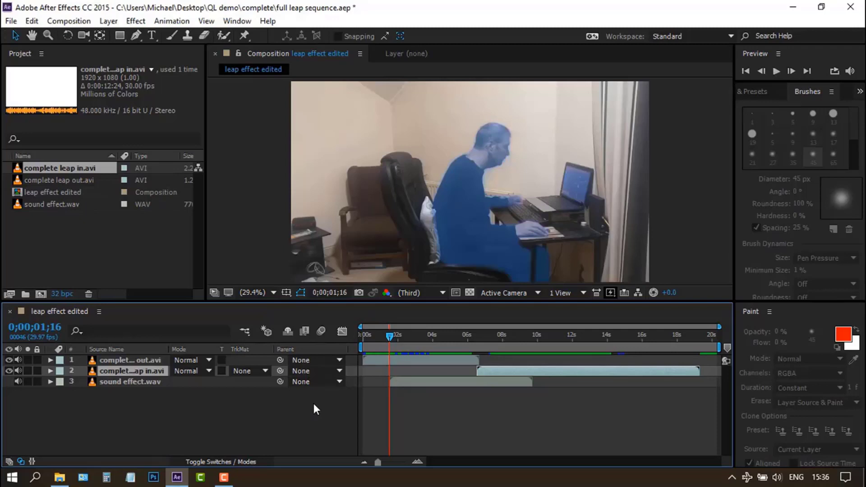
left_click(776, 71)
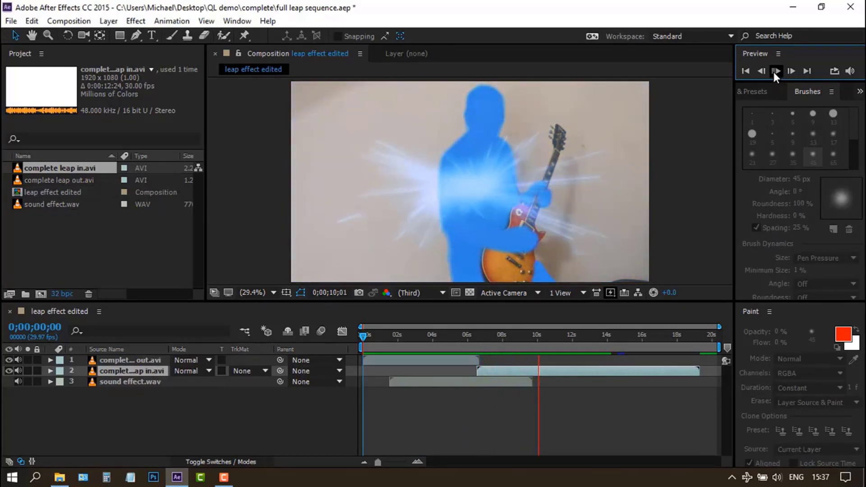
Shift the complete leap in.avi layer slightly earlier to overlap the end of complete leap out.avi, and preview the sequence from the start
left_click(775, 72)
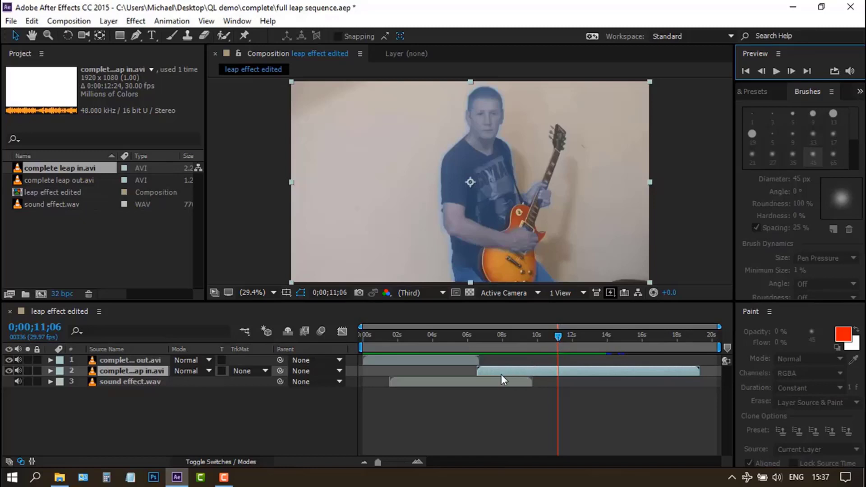
left_click_drag(545, 338, 481, 372)
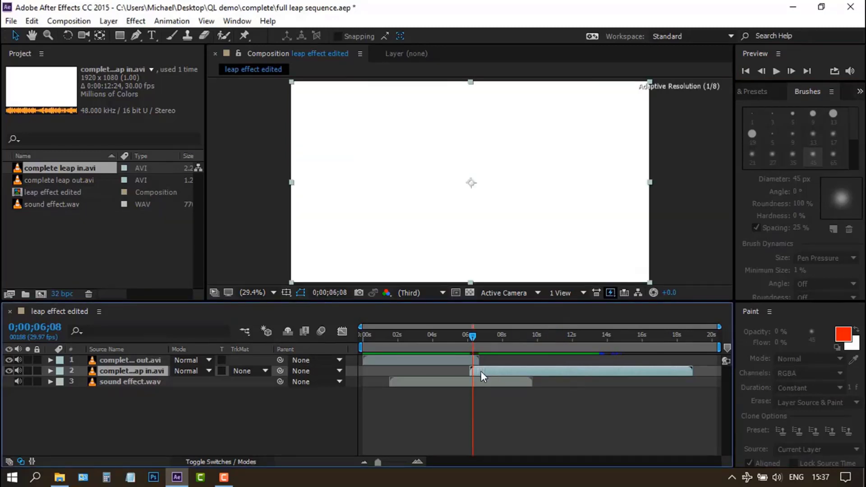
left_click(481, 335)
mouse_move(481, 336)
left_mouse_down()
mouse_move(488, 337)
mouse_move(468, 339)
mouse_move(489, 337)
mouse_move(475, 336)
left_mouse_up()
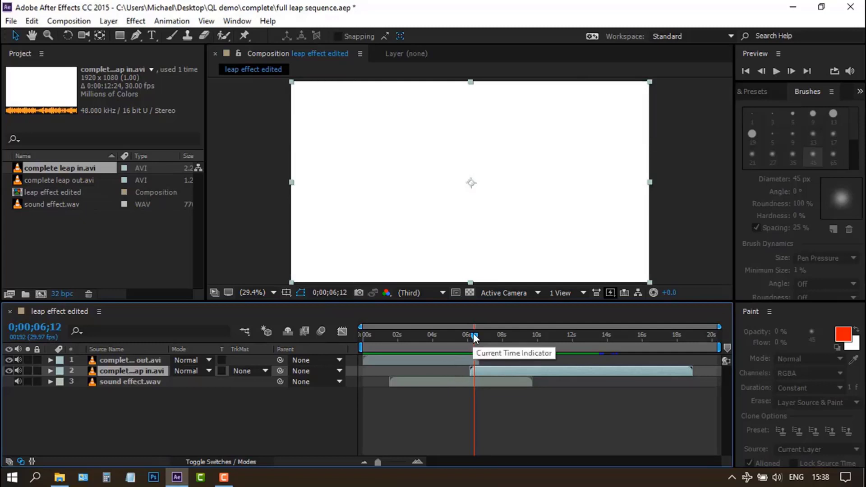
left_click_drag(472, 333, 364, 339)
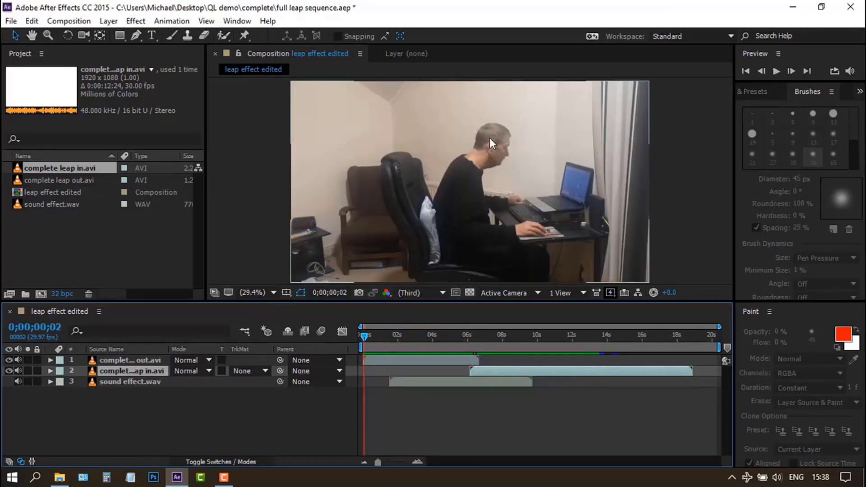
left_click(775, 71)
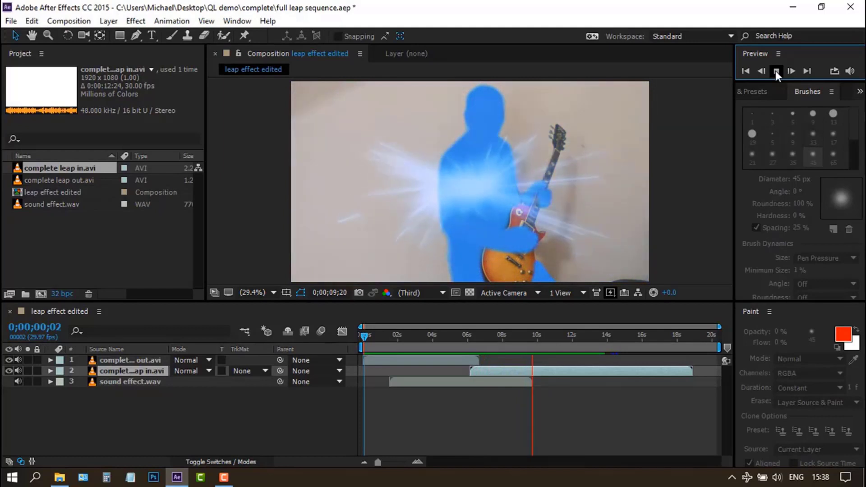
left_click(775, 71)
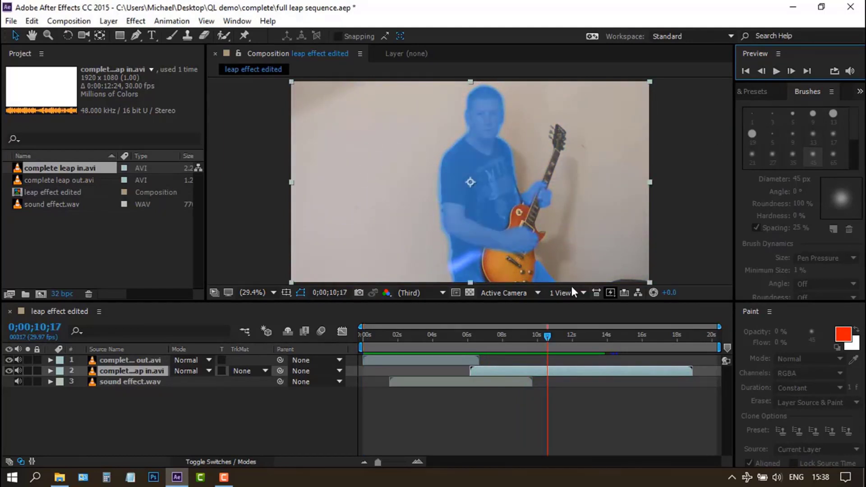
Move the complete leap in.avi layer further earlier and trim the end of complete leap out.avi within the white-flash overlap
left_click_drag(525, 344, 481, 351)
left_click_drag(494, 371, 486, 371)
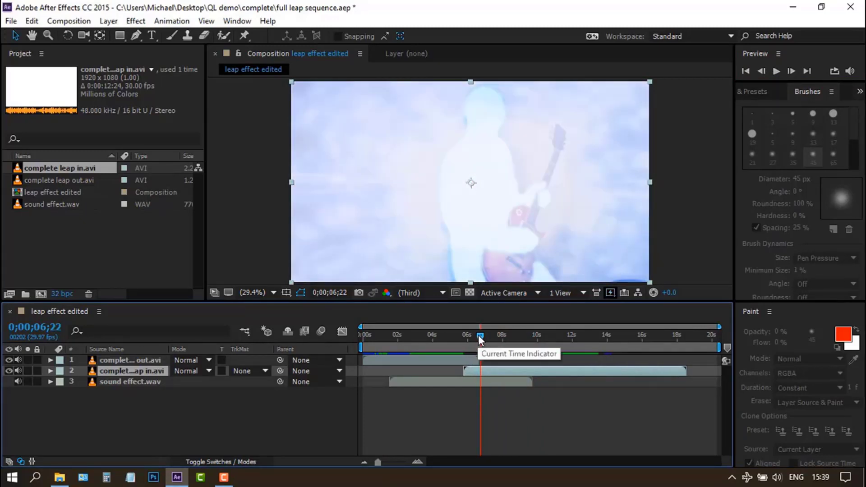
left_click_drag(478, 334, 472, 336)
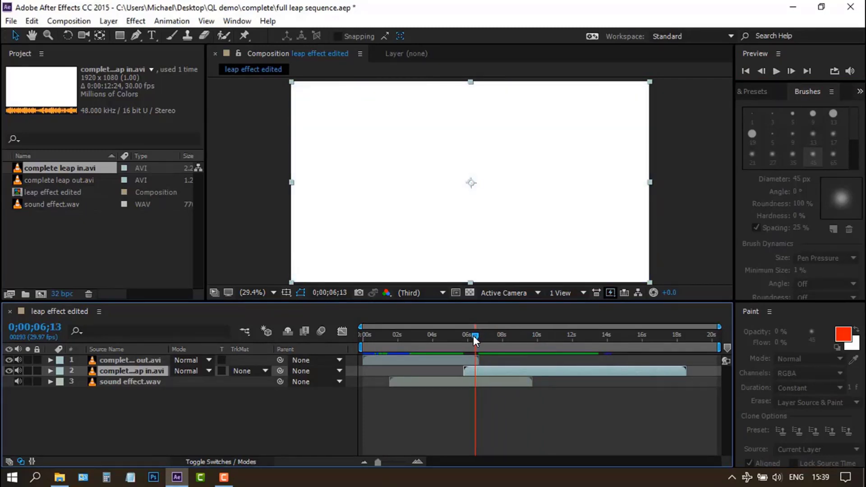
left_click(476, 358)
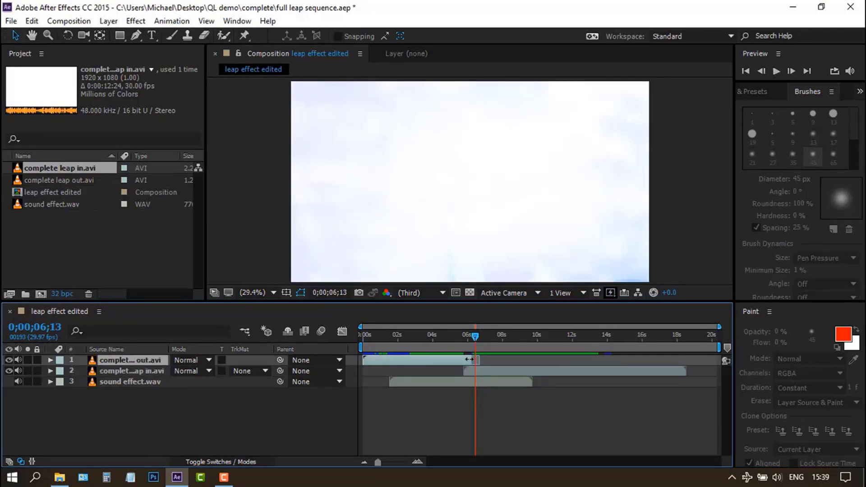
left_click_drag(475, 334, 530, 372)
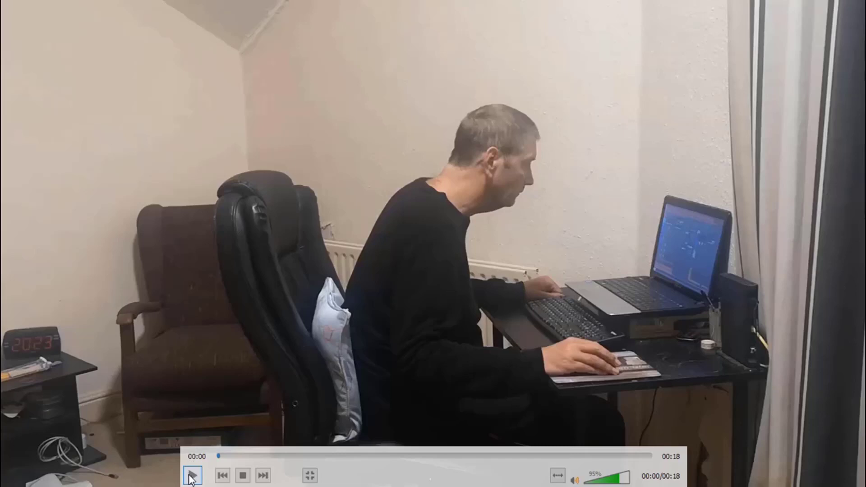
Play the finished leap sequence full screen in the media player to check the combined shots
left_click(190, 477)
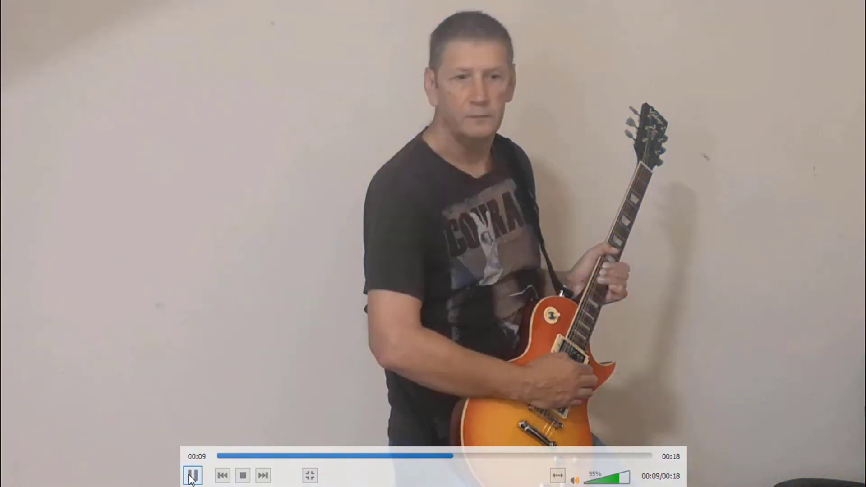
left_click(190, 476)
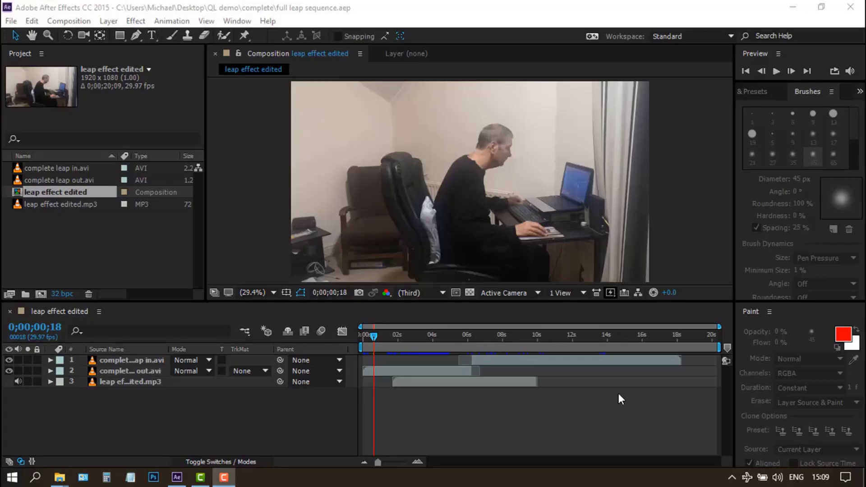